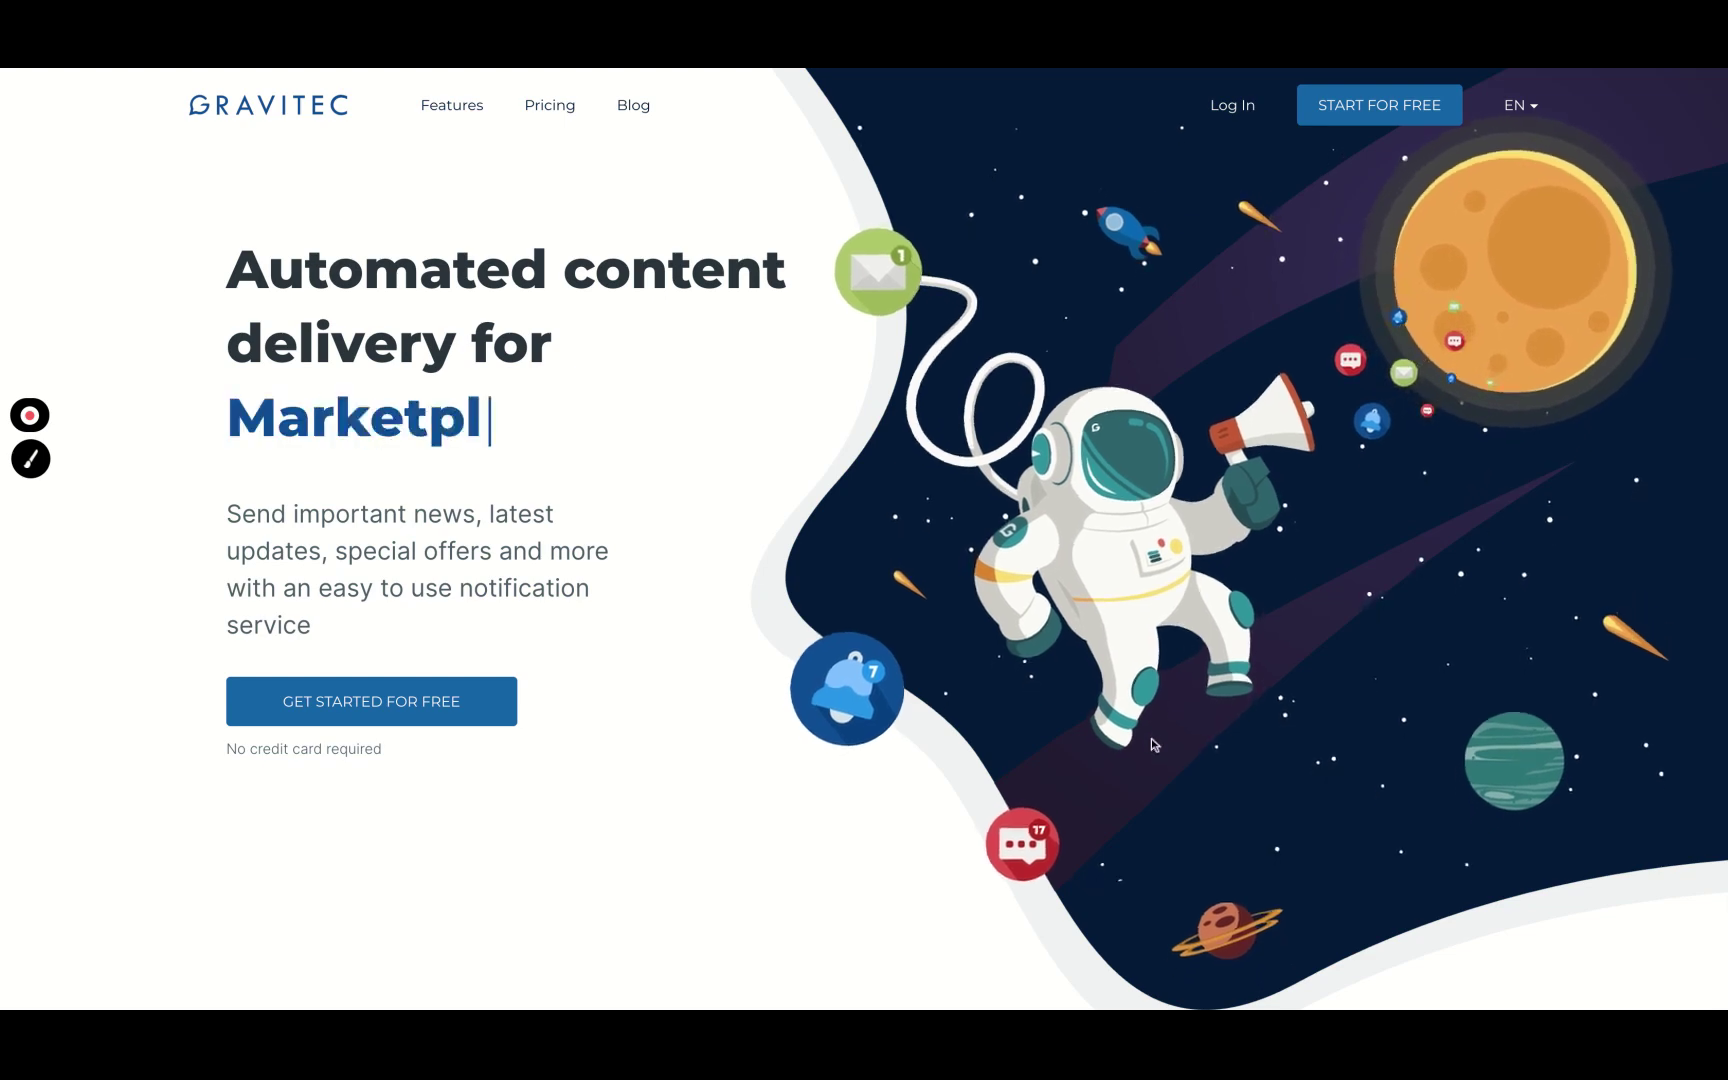
- Scroll the Gravitec homepage down to the usage statistics counters, then back up slightly
{"action": "scroll", "coordinate": [1150, 742], "scroll_direction": "down", "scroll_amount": 10}
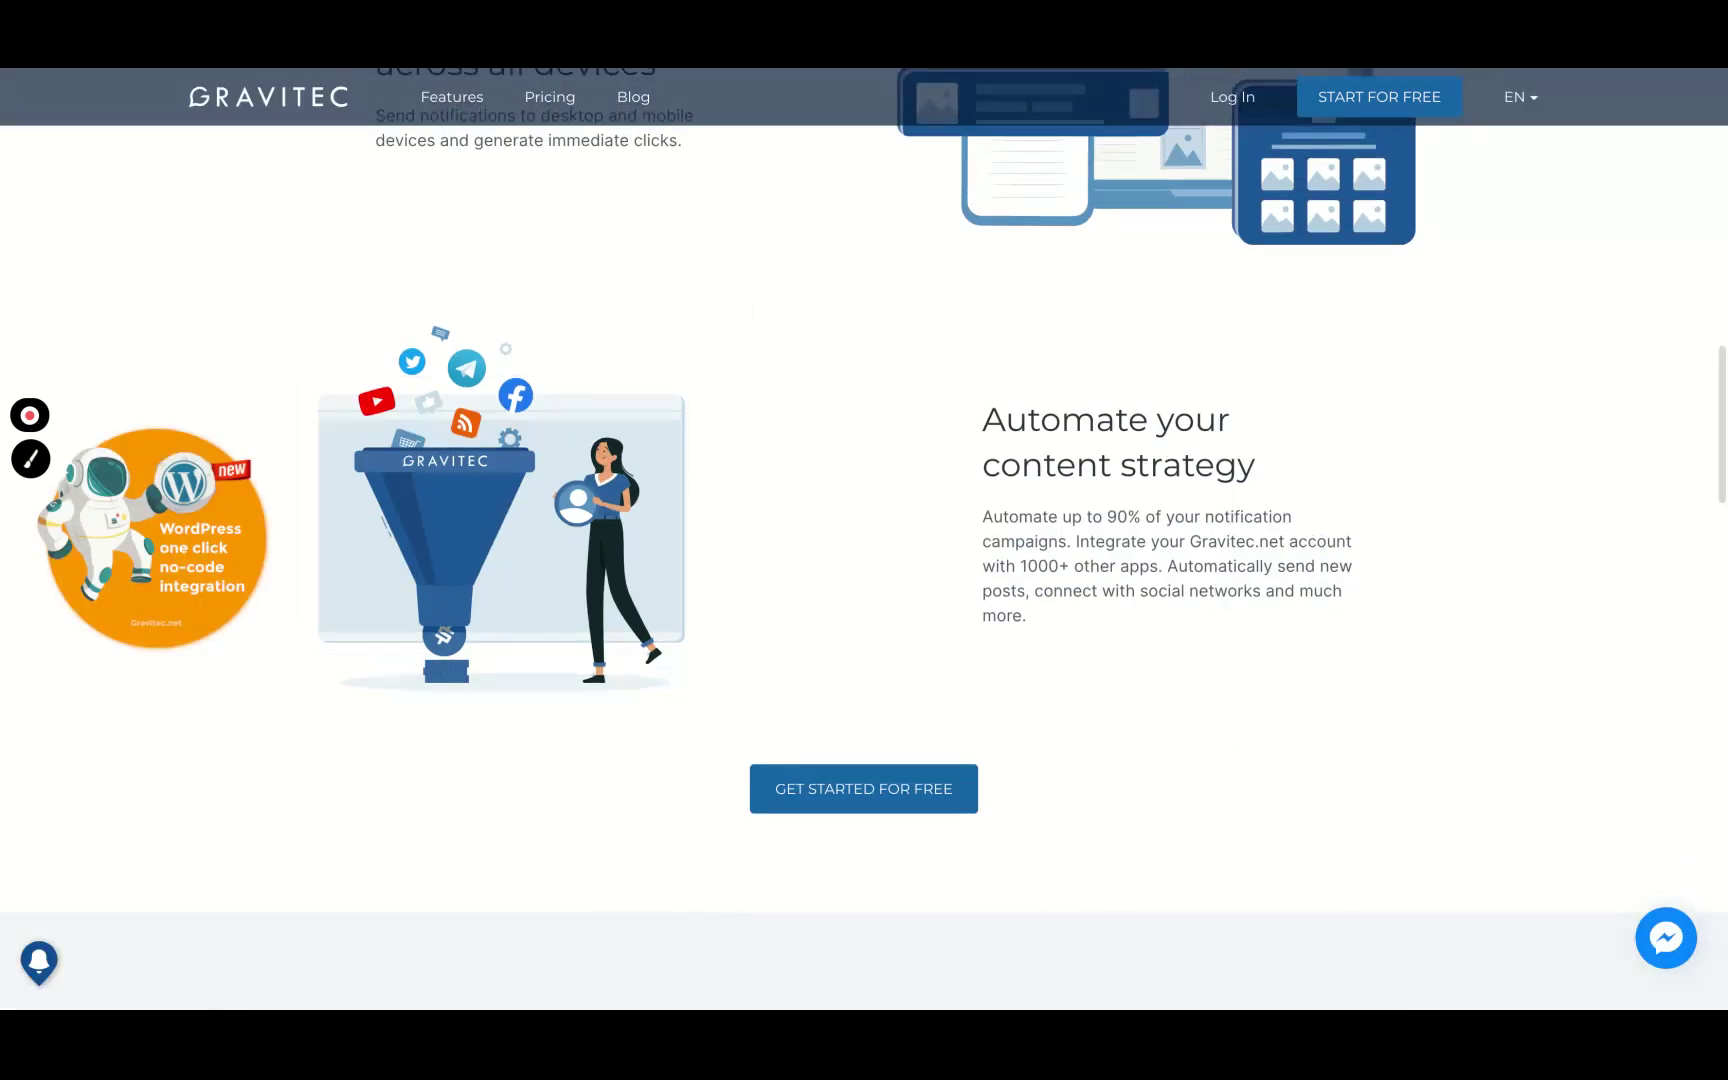
{"action": "scroll", "coordinate": [864, 540], "scroll_direction": "down", "scroll_amount": 15}
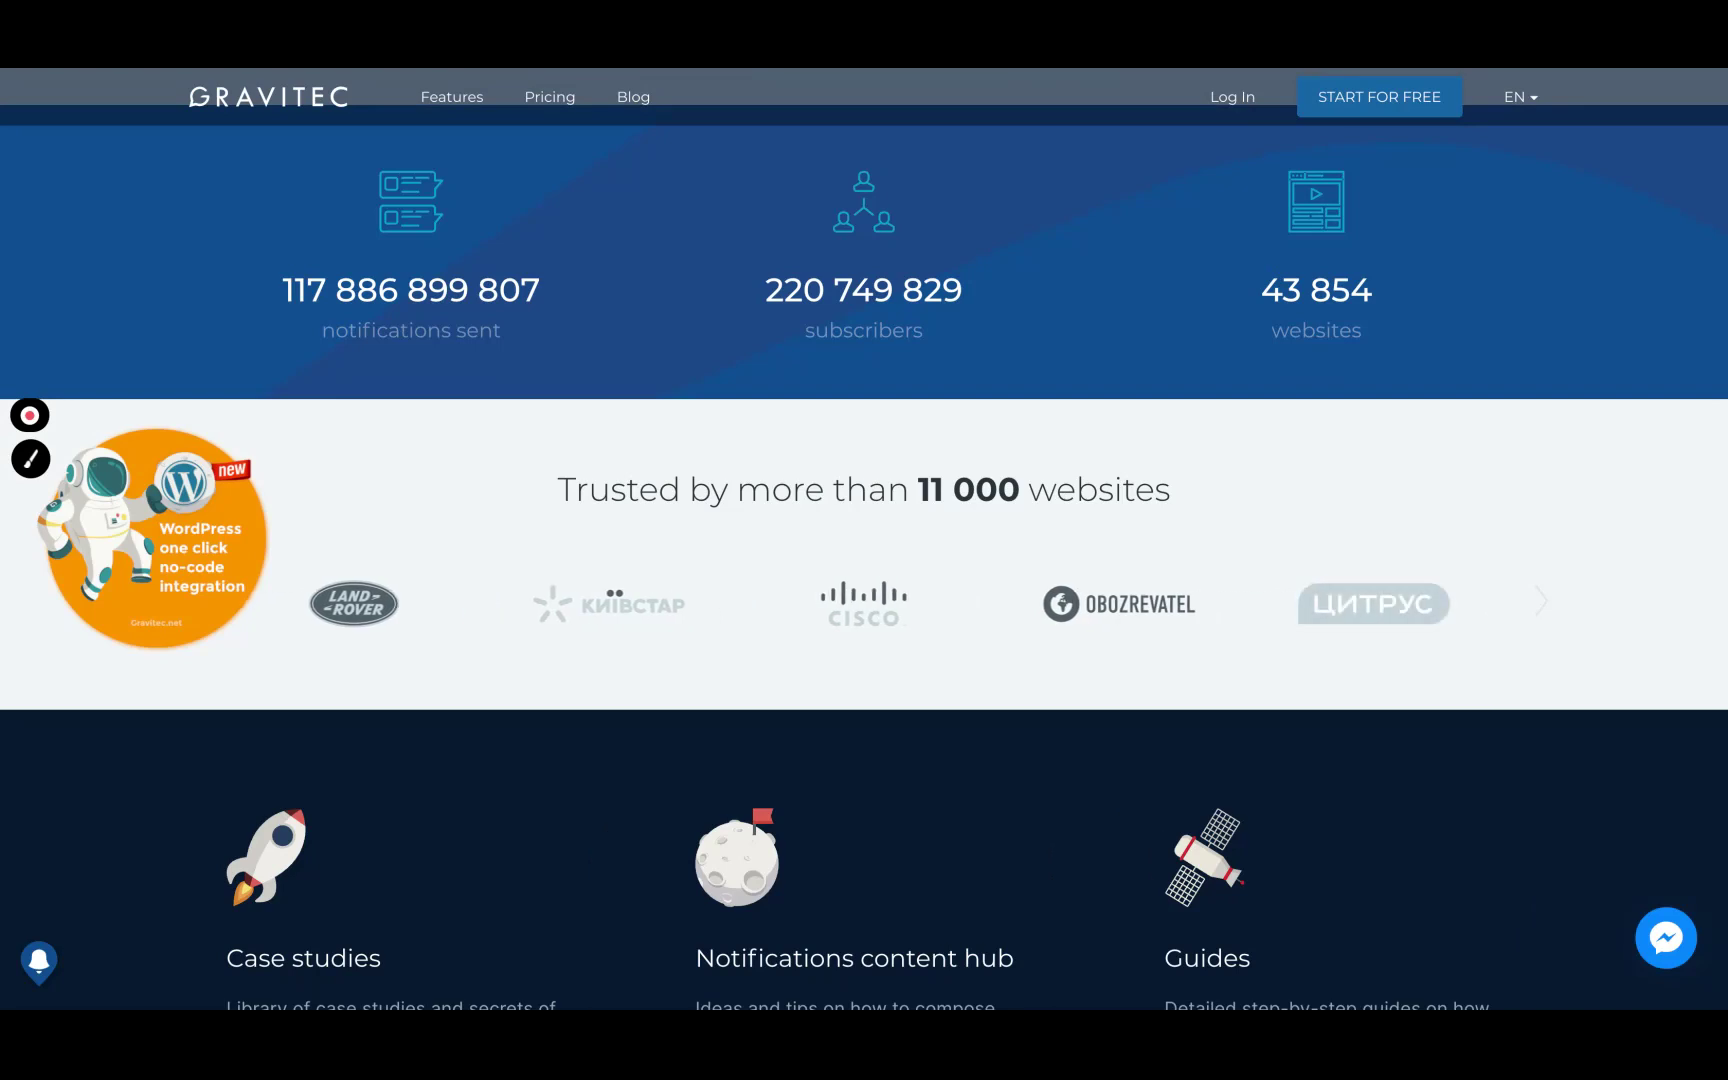
{"action": "scroll", "coordinate": [864, 540], "scroll_direction": "up", "scroll_amount": 3}
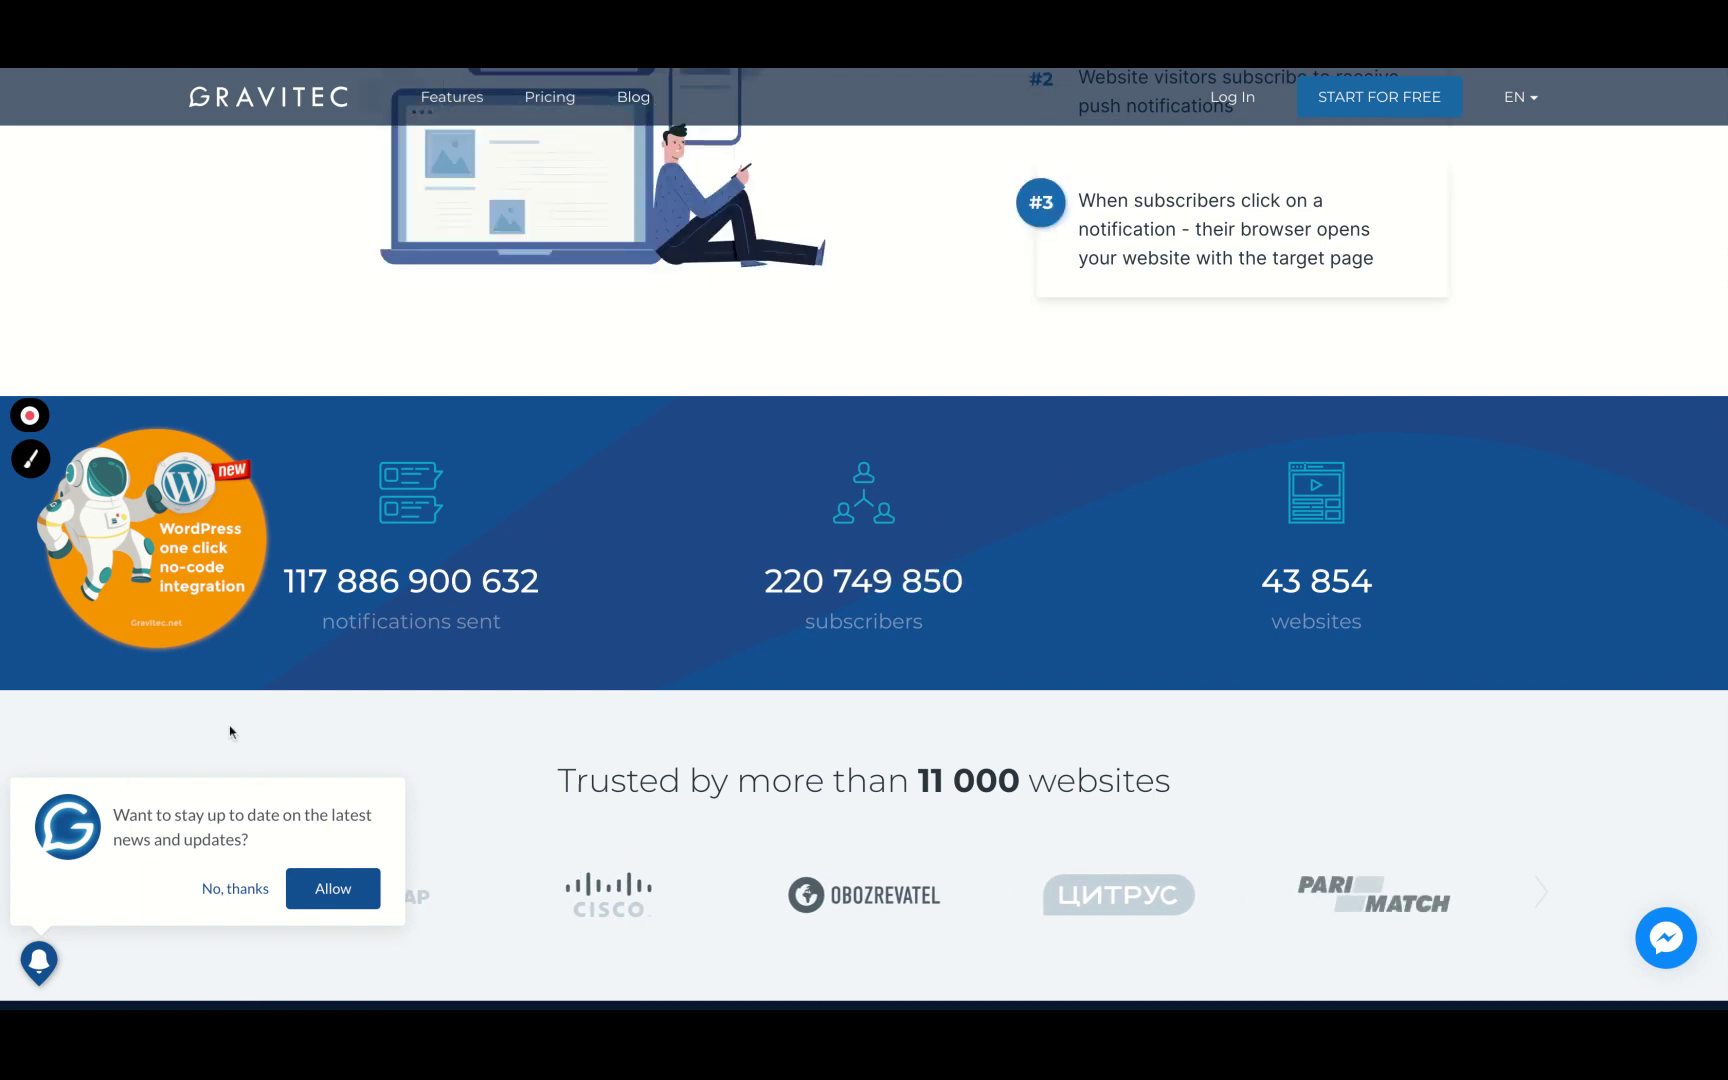
- Decline the site's push-notification offer with 'No, thanks' and scroll back up
{"action": "left_click", "coordinate": [210, 893]}
{"action": "scroll", "coordinate": [1181, 619], "scroll_direction": "up", "scroll_amount": 1}
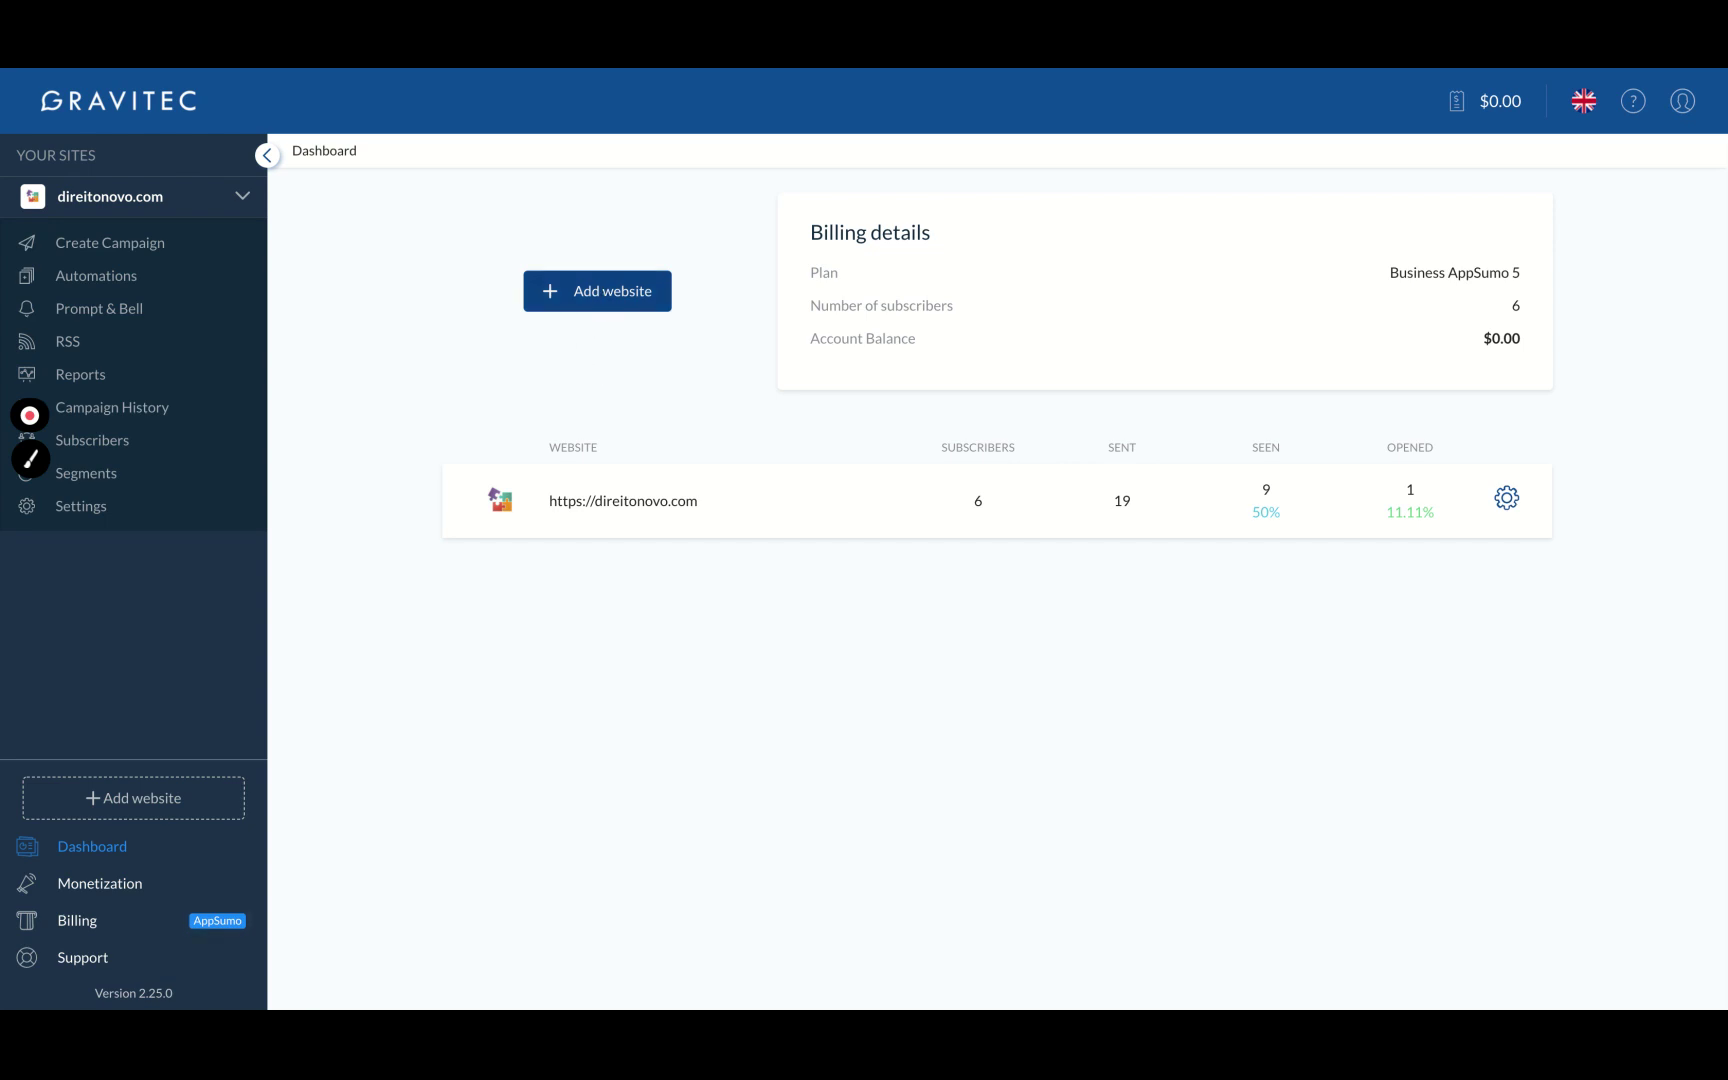
- Start adding a website, compare the Standard, WordPress and WIX site types, leaving WordPress selected
{"action": "left_click", "coordinate": [597, 291]}
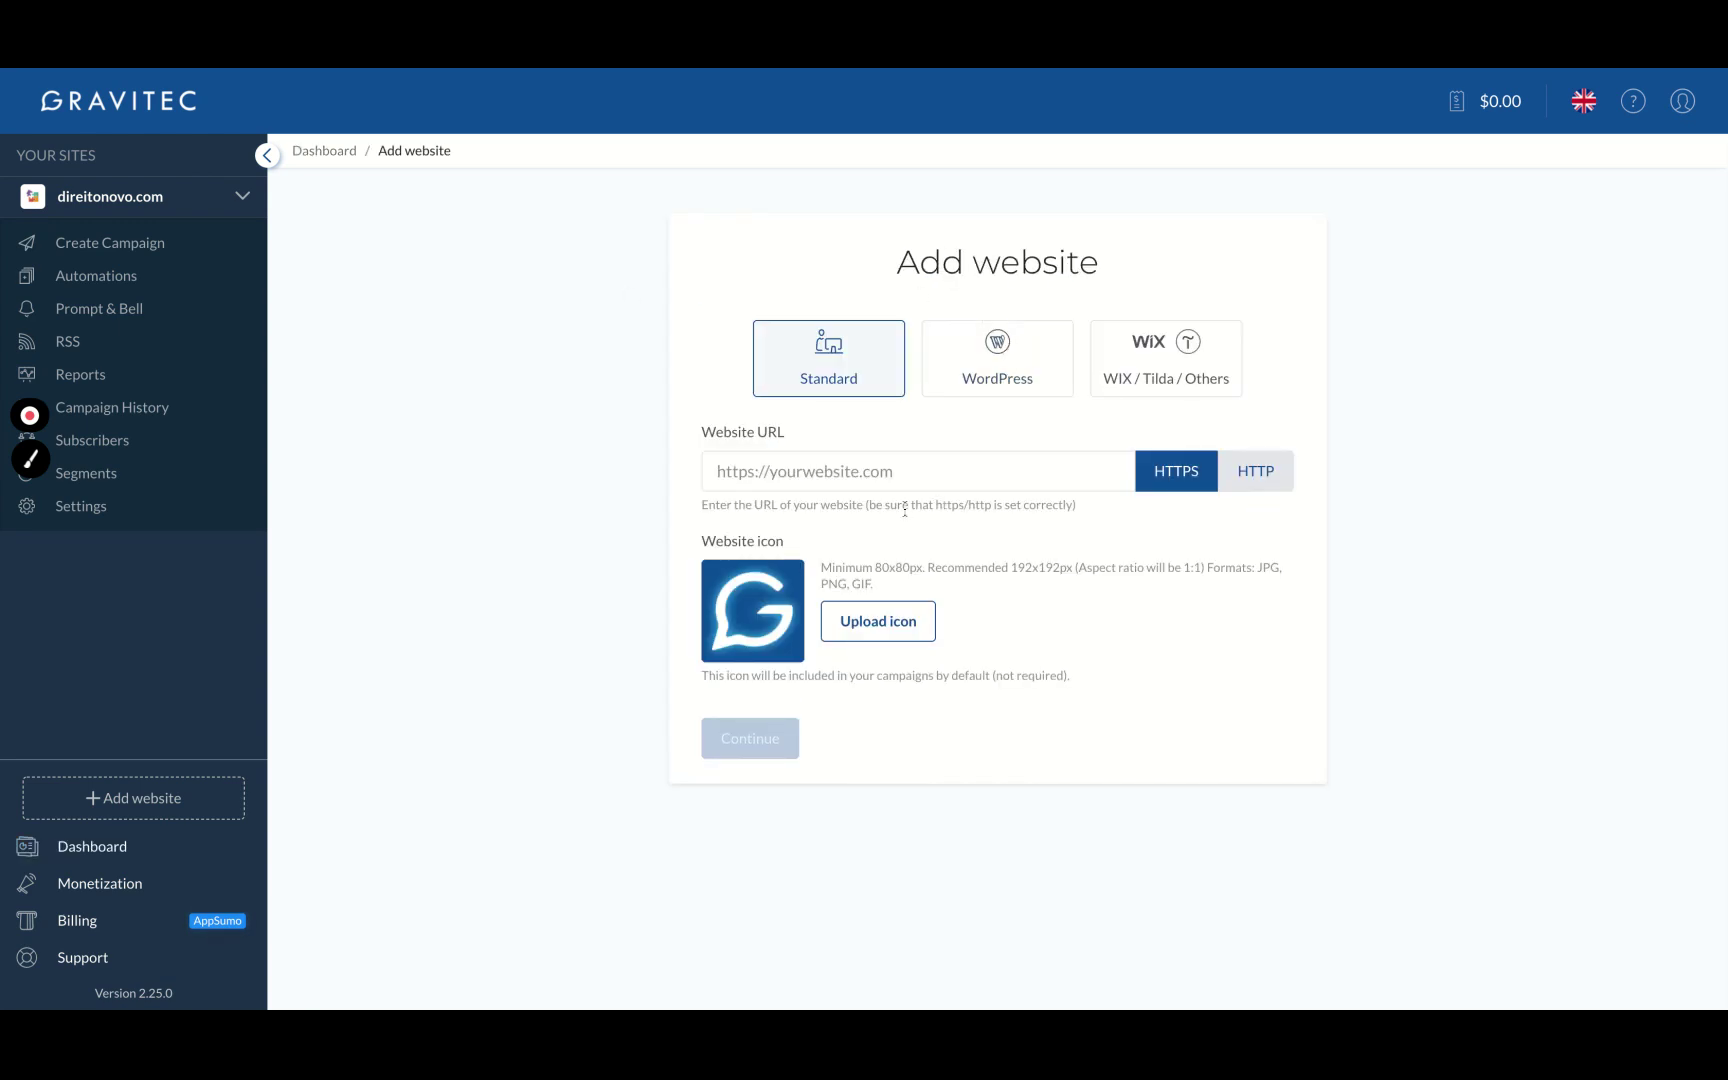
{"action": "left_click", "coordinate": [1010, 377]}
{"action": "left_click", "coordinate": [1145, 375]}
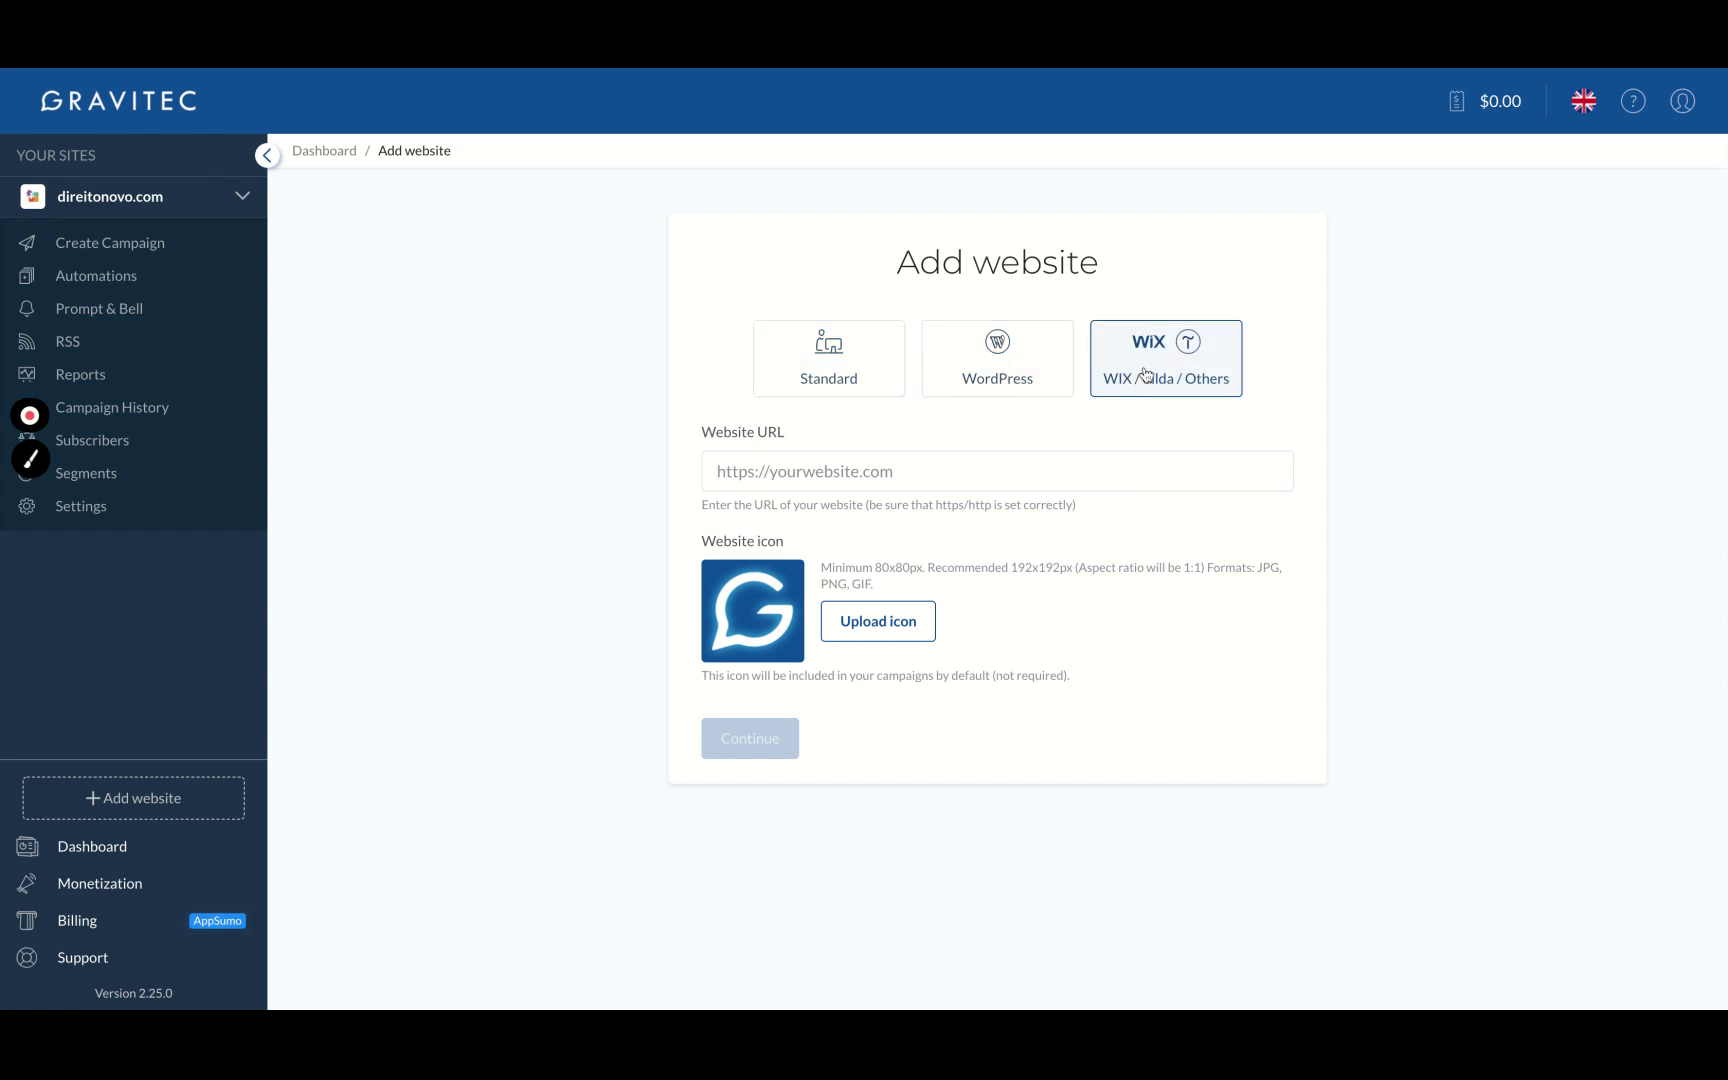
{"action": "left_click", "coordinate": [1008, 372]}
{"action": "left_click", "coordinate": [836, 370]}
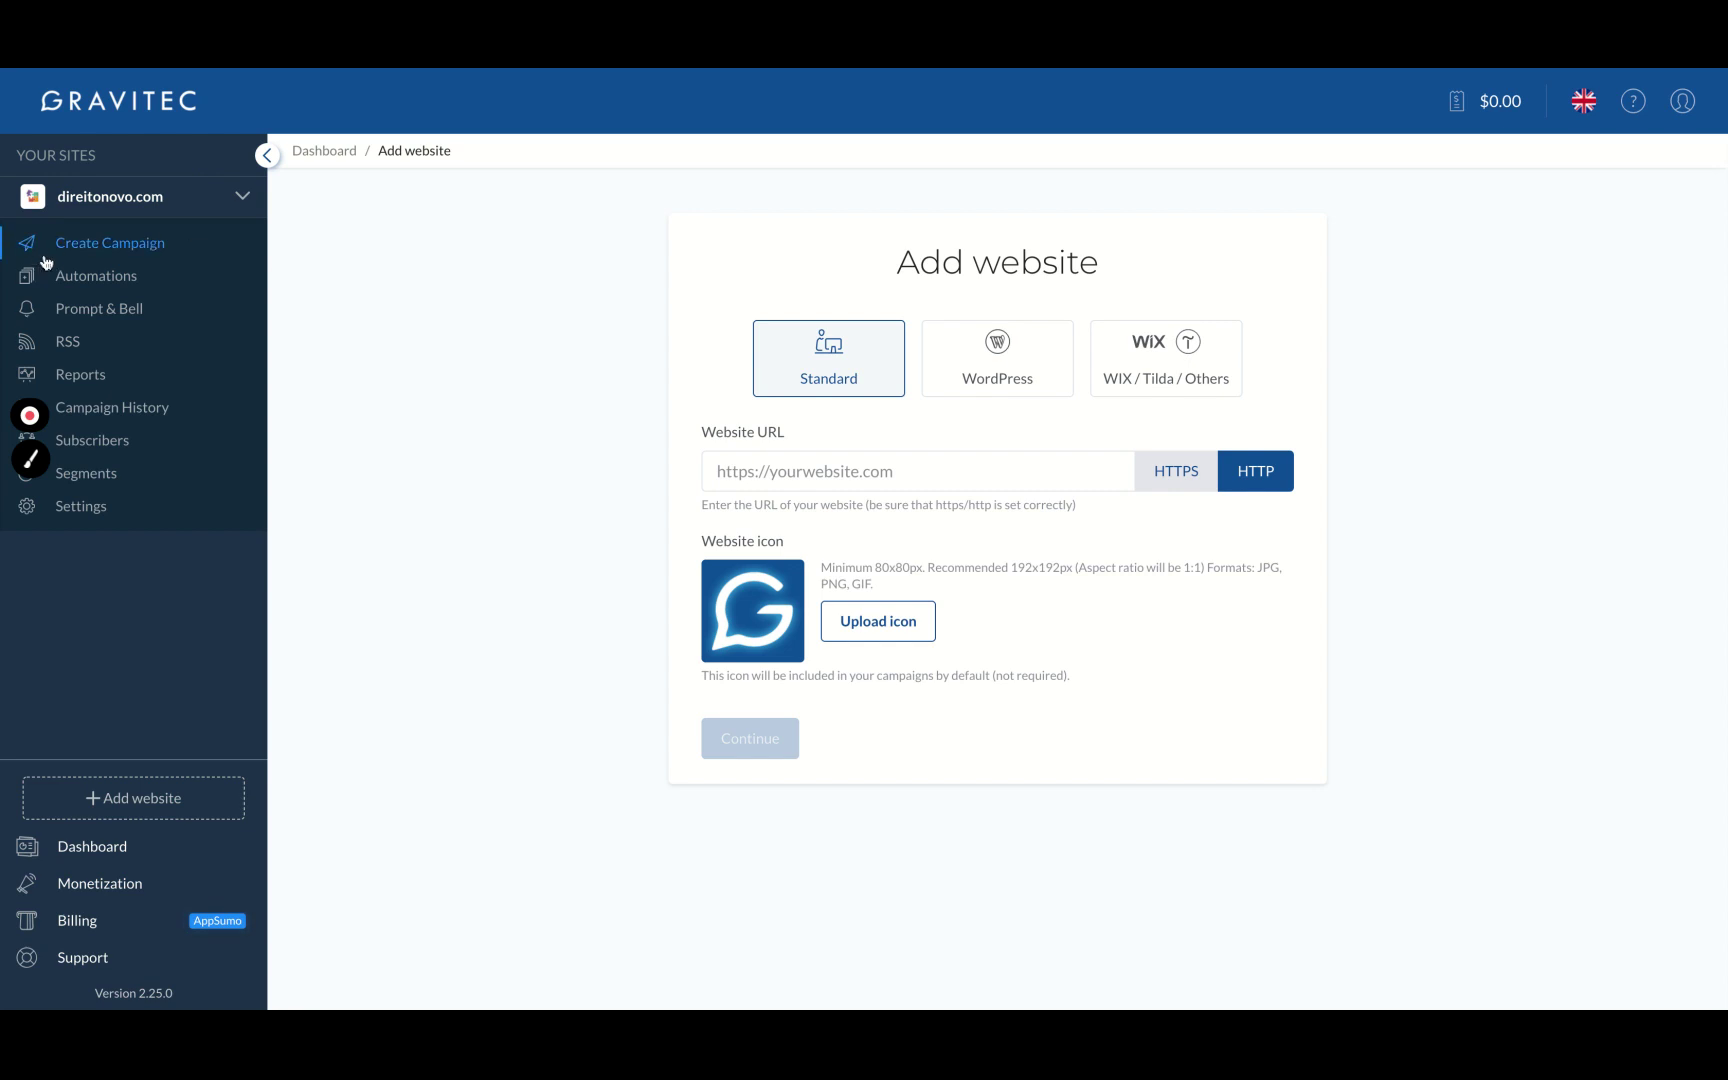
{"action": "left_click", "coordinate": [964, 344]}
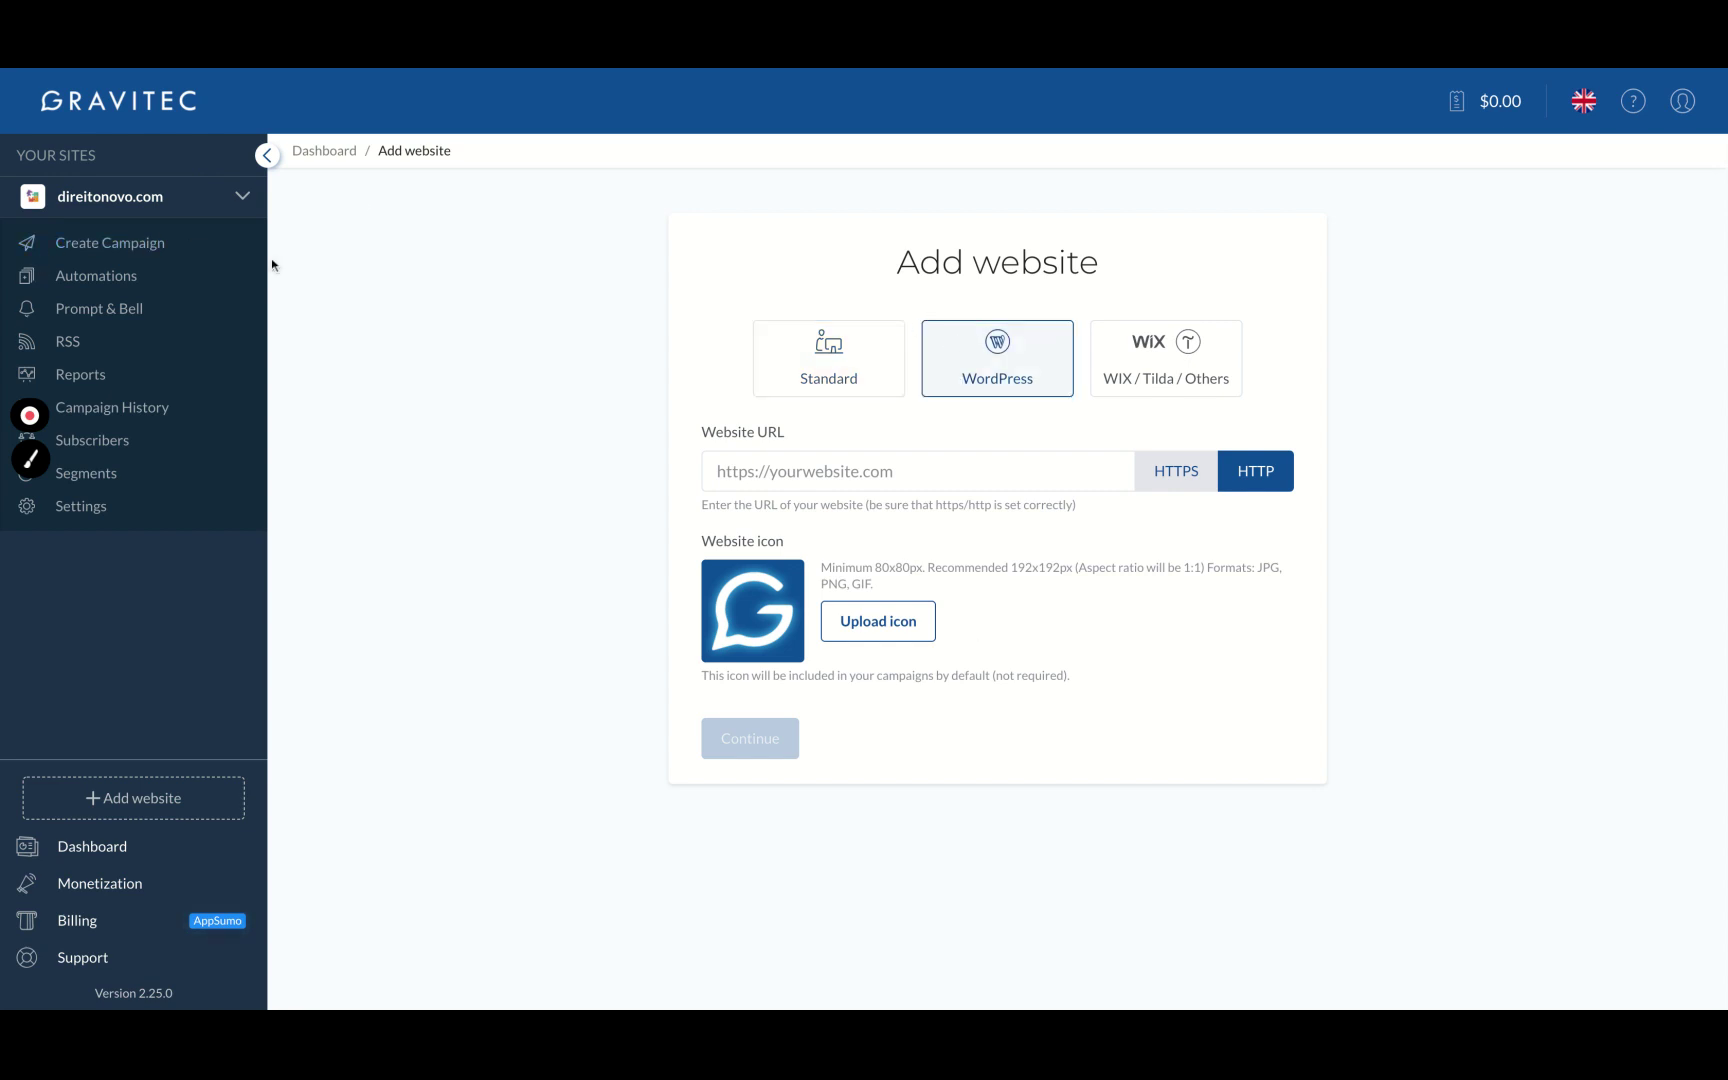
- Open Create Campaign, return via the Dashboard breadcrumb, then open direitonovo.com's performance report
{"action": "left_click", "coordinate": [197, 241]}
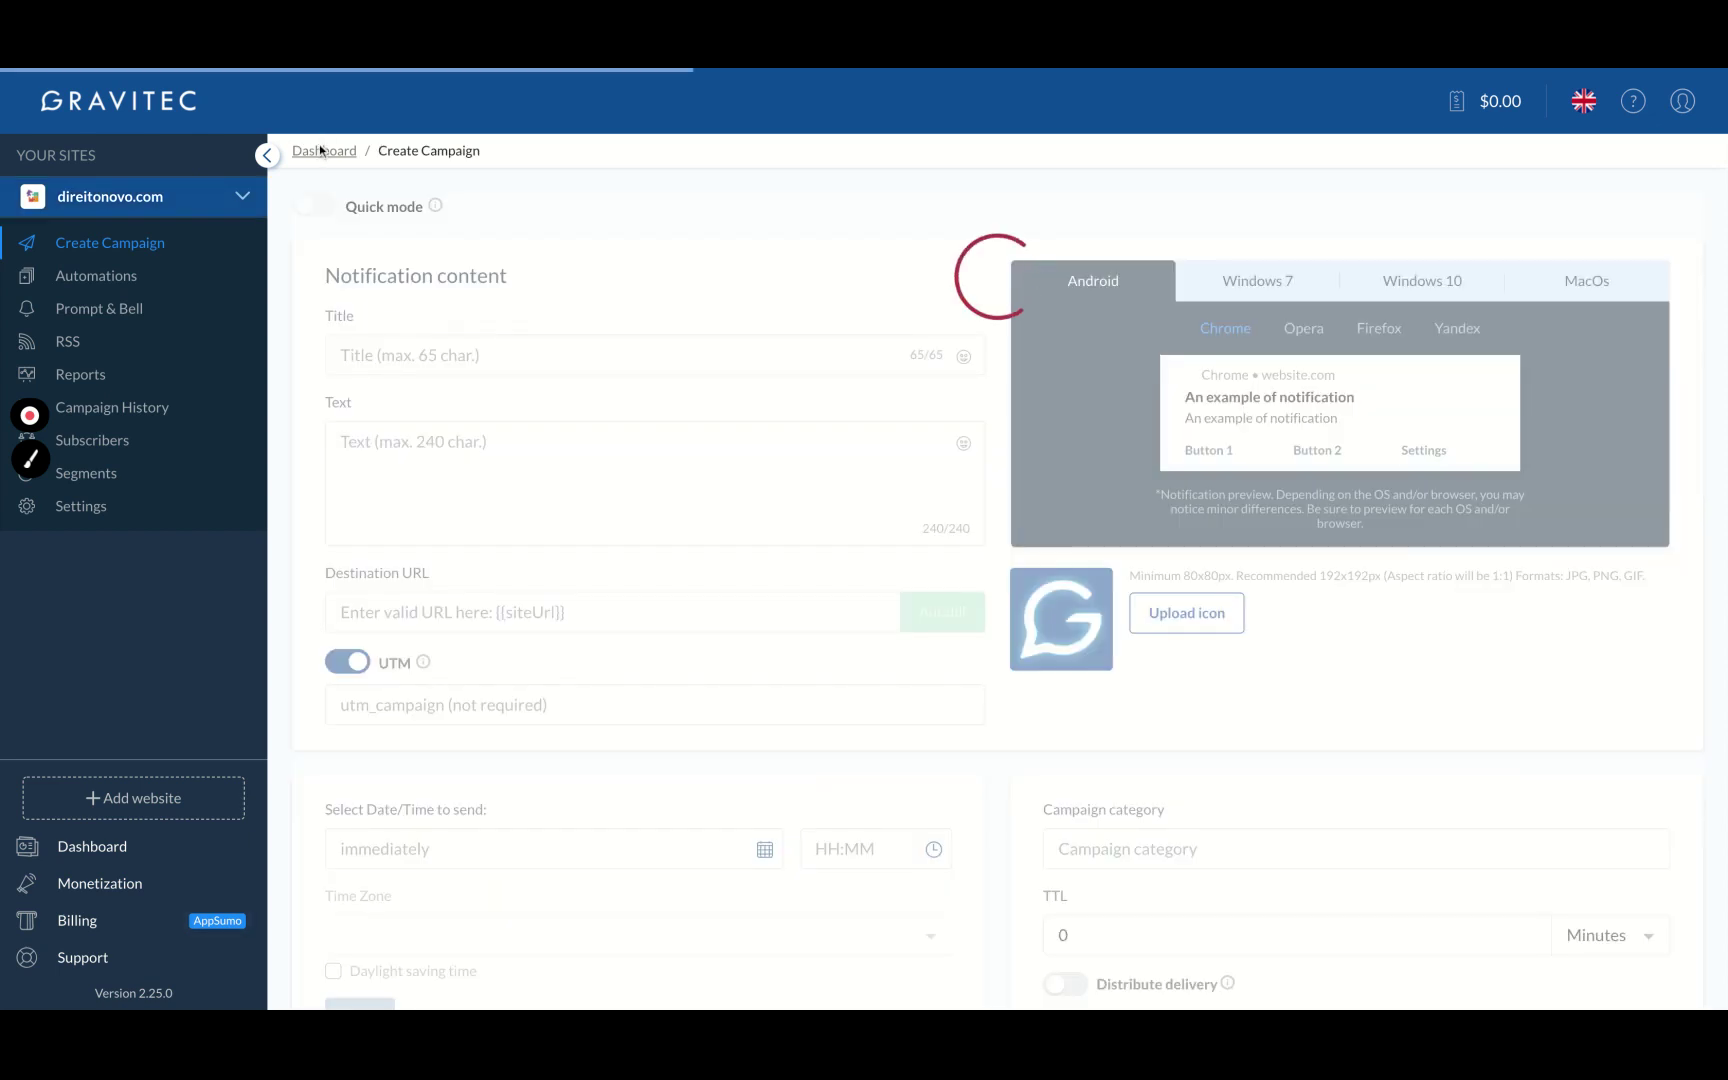
{"action": "left_click", "coordinate": [322, 151]}
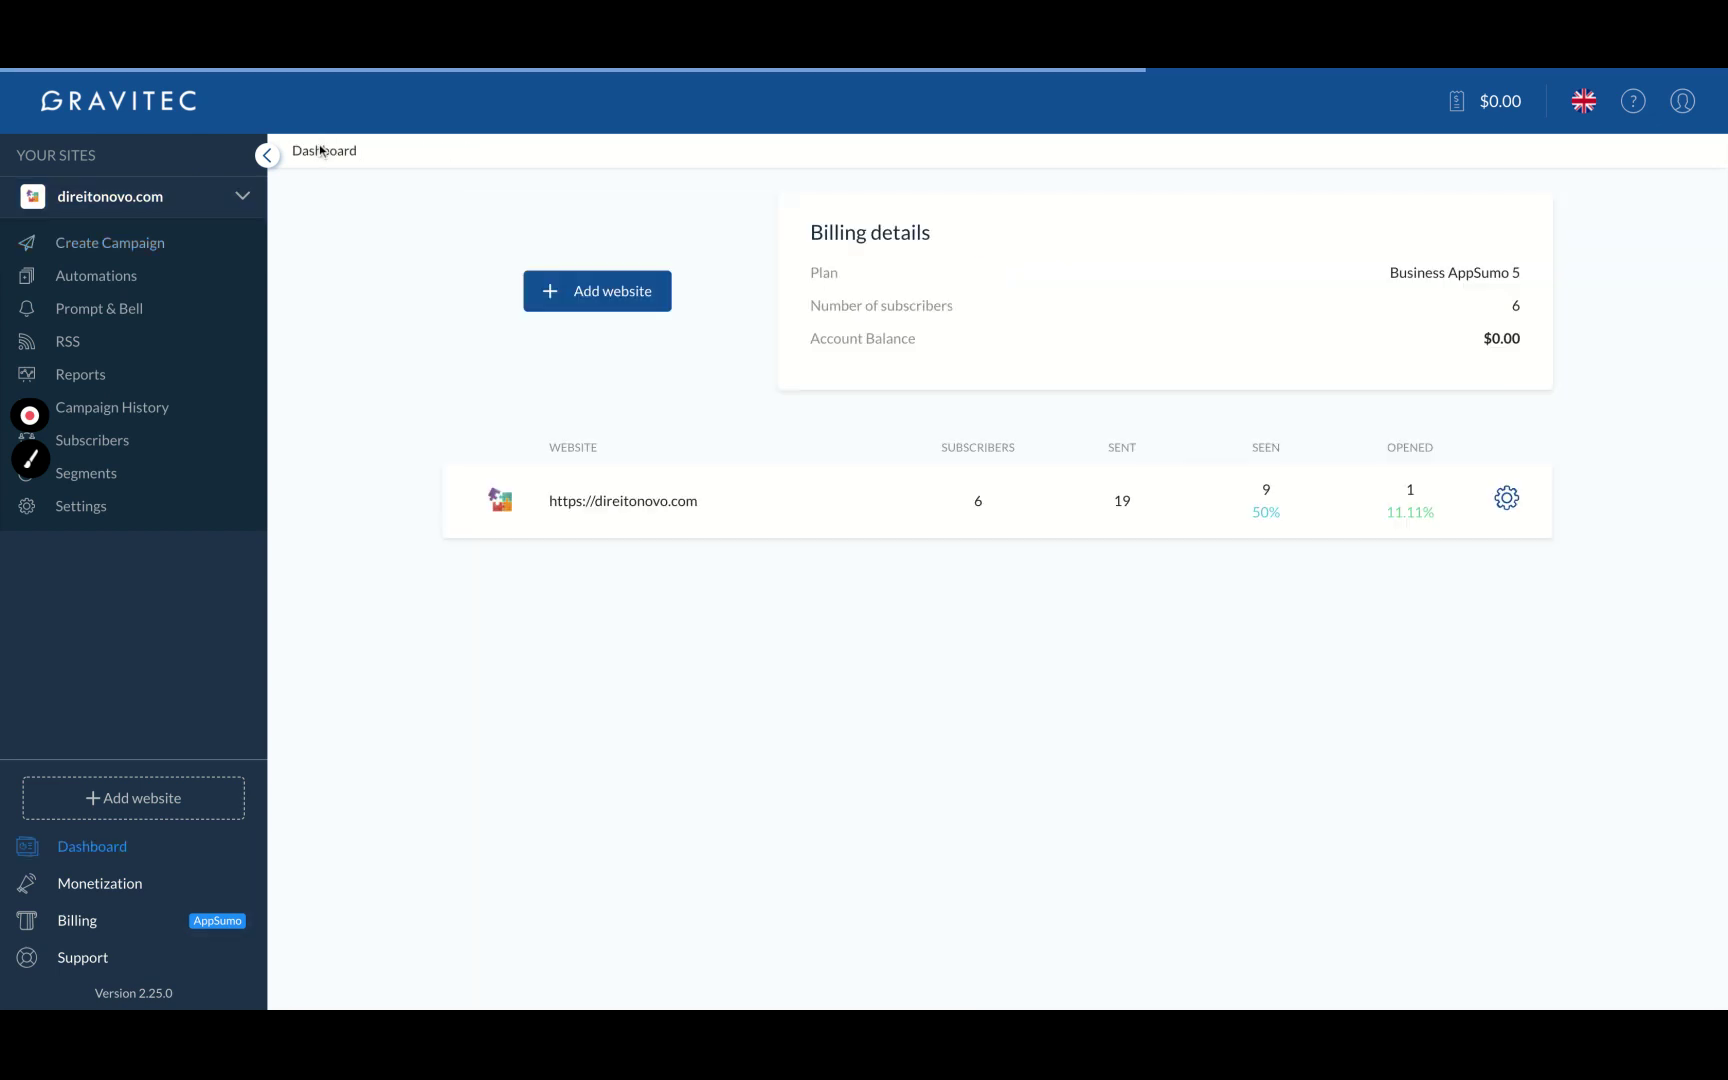
{"action": "left_click", "coordinate": [715, 501]}
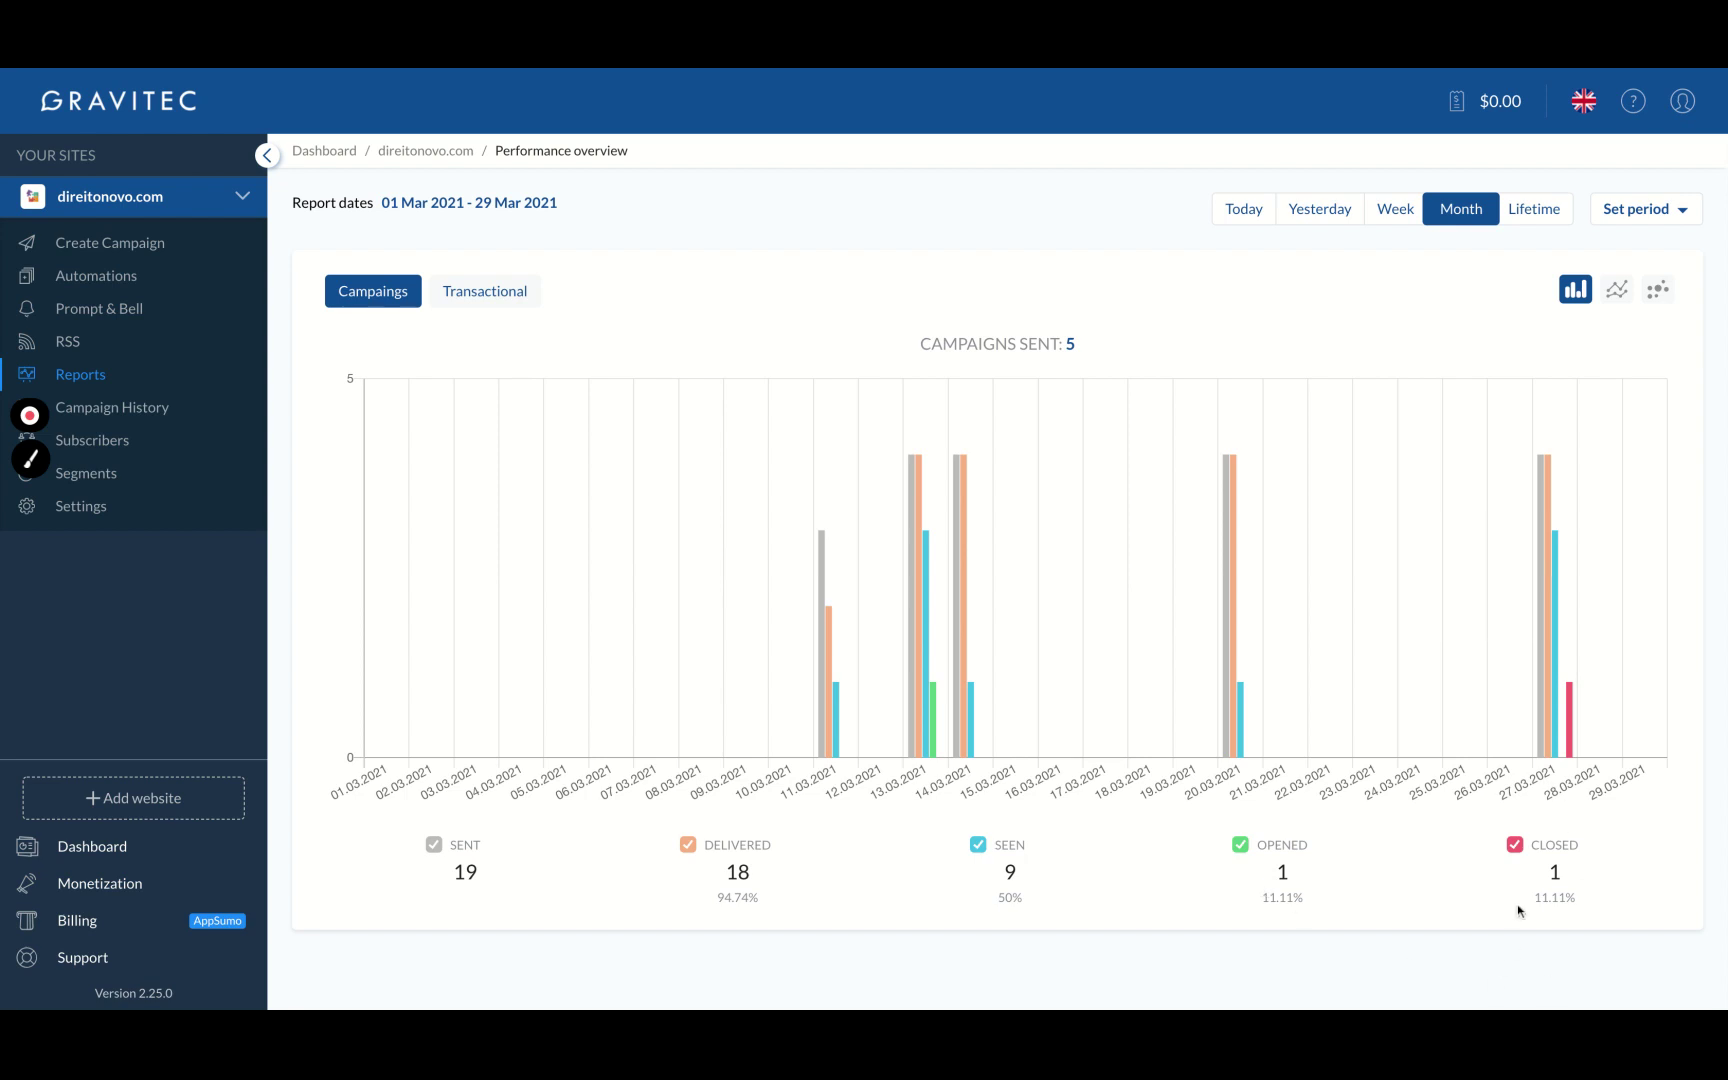
{"action": "mouse_move", "coordinate": [945, 531]}
{"action": "left_click", "coordinate": [110, 243]}
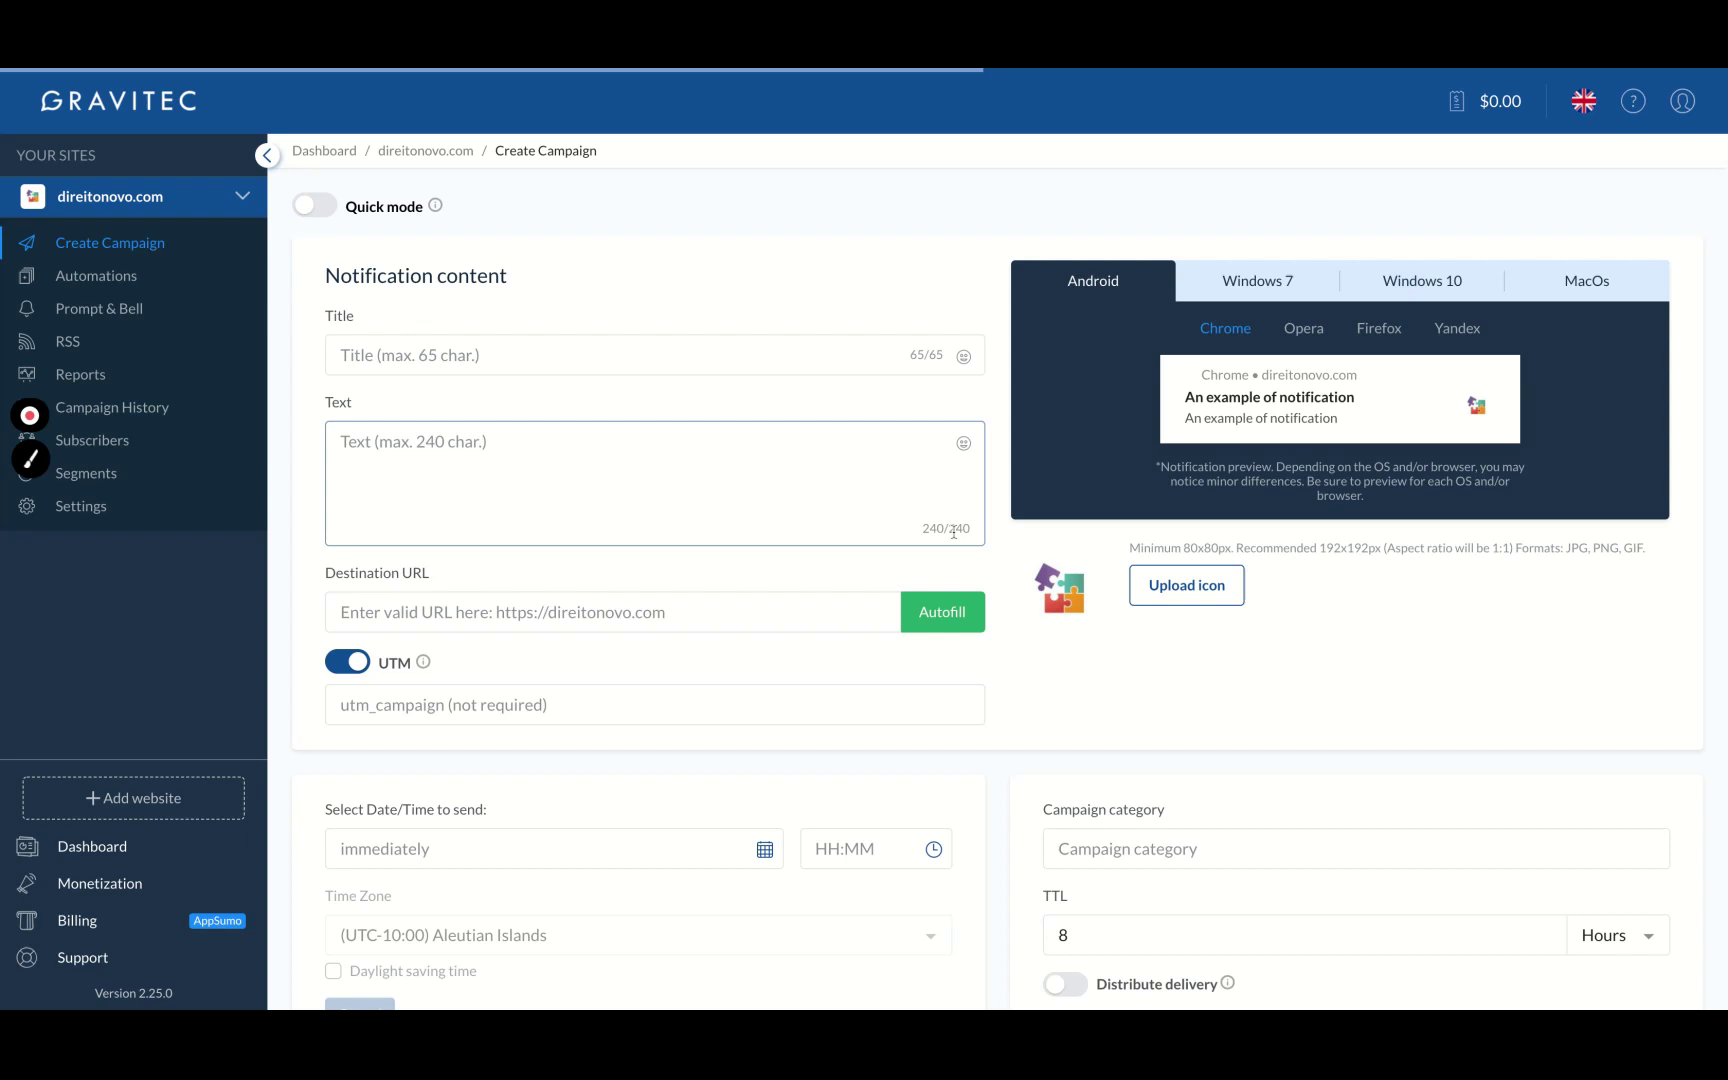
{"action": "scroll", "coordinate": [954, 532], "scroll_direction": "down", "scroll_amount": 1}
{"action": "scroll", "coordinate": [954, 532], "scroll_direction": "down", "scroll_amount": 2}
{"action": "scroll", "coordinate": [954, 532], "scroll_direction": "up", "scroll_amount": 3}
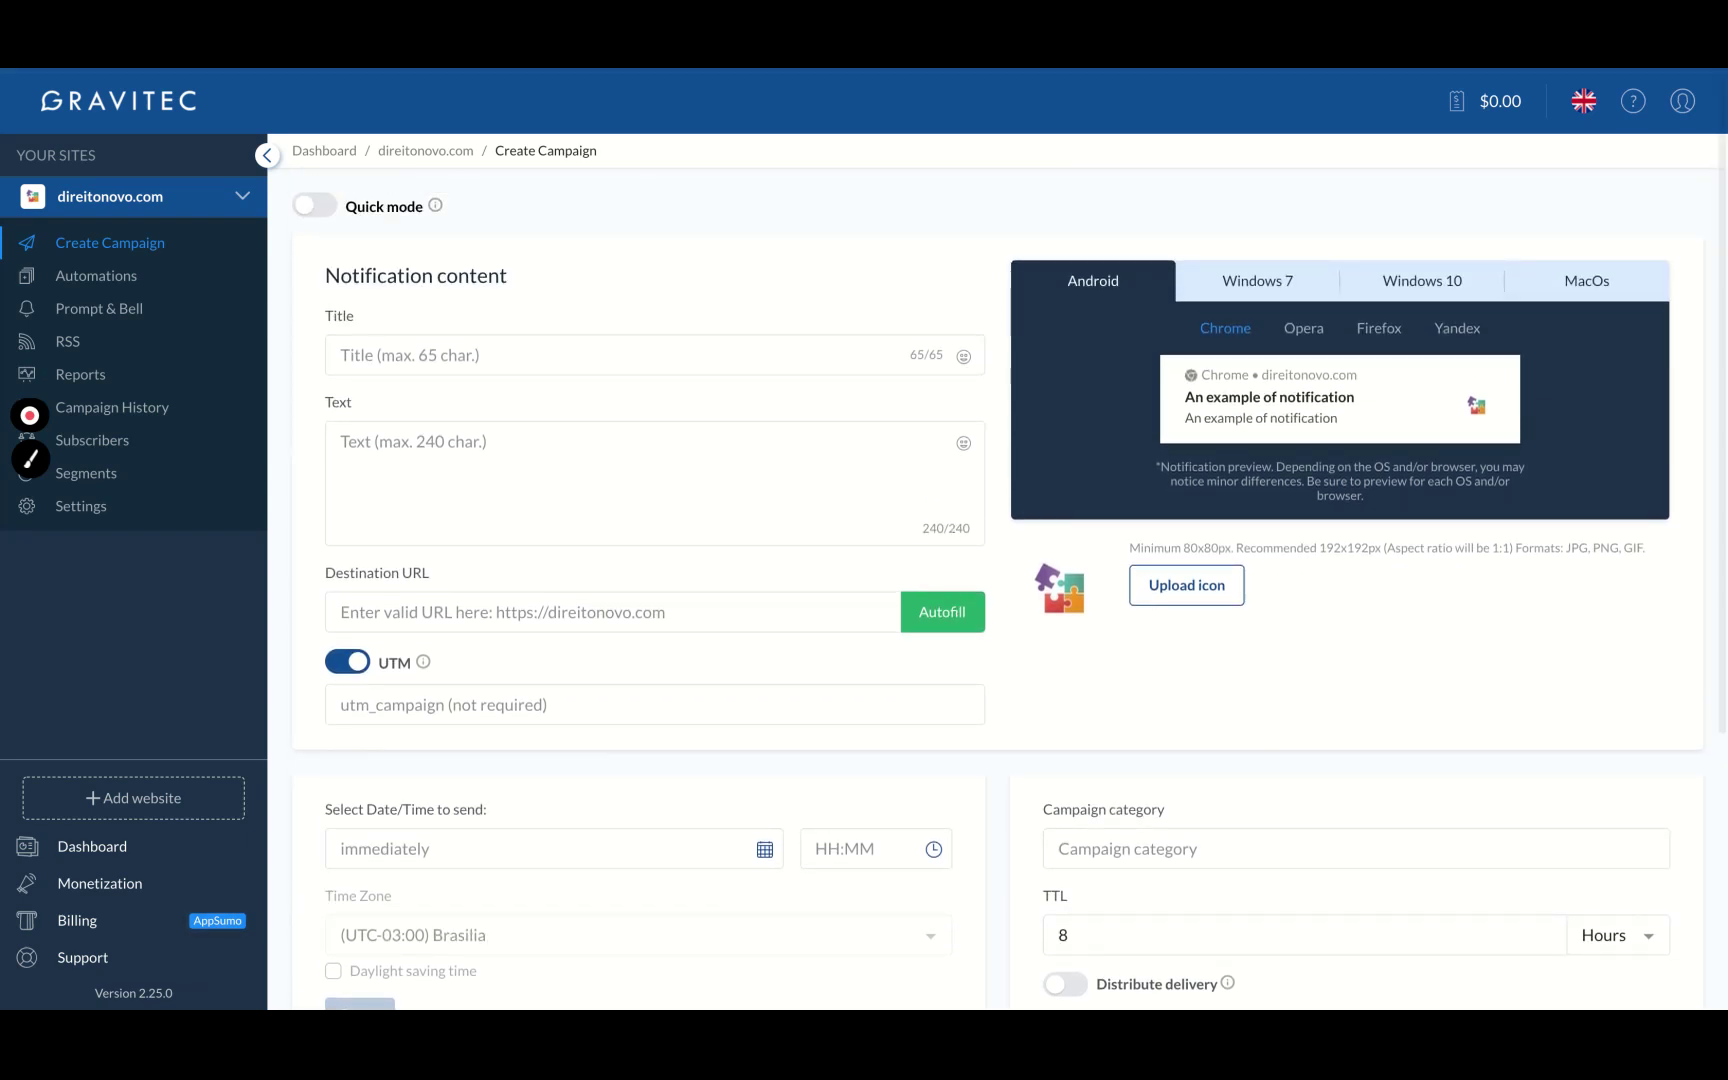
{"action": "scroll", "coordinate": [954, 532], "scroll_direction": "down", "scroll_amount": 3}
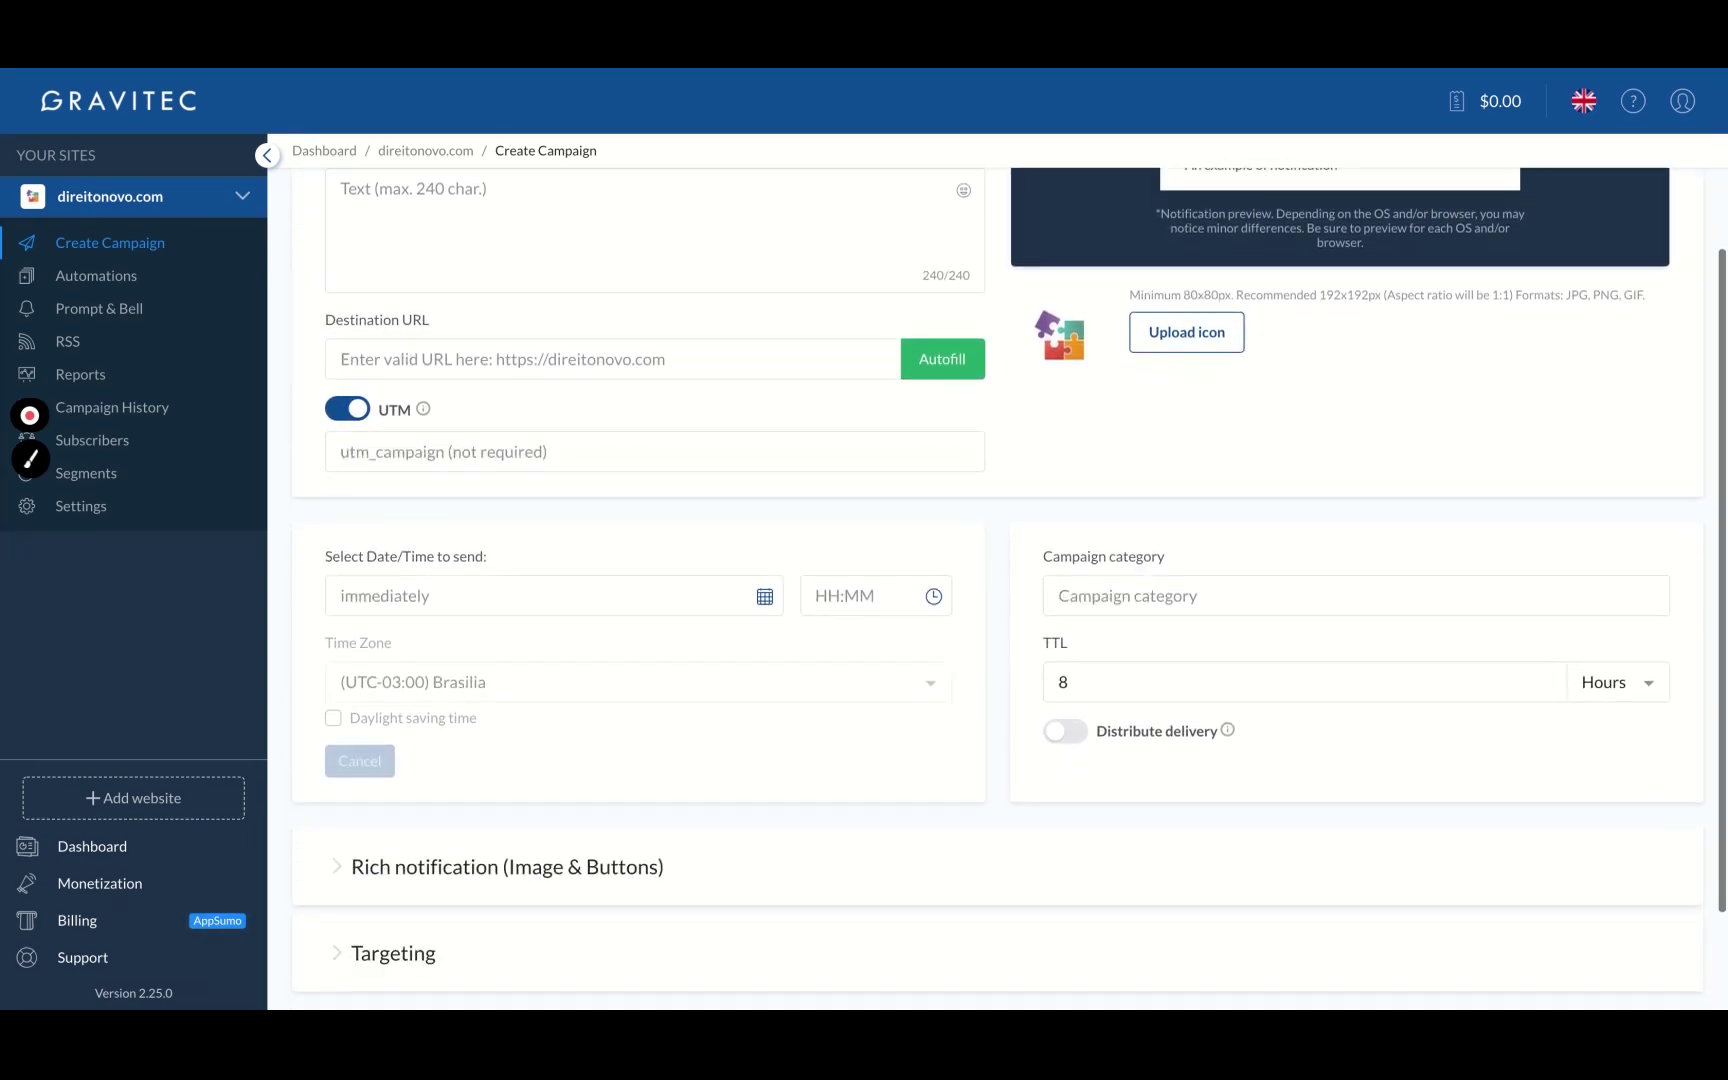
{"action": "scroll", "coordinate": [954, 532], "scroll_direction": "up", "scroll_amount": 3}
{"action": "left_click", "coordinate": [655, 480]}
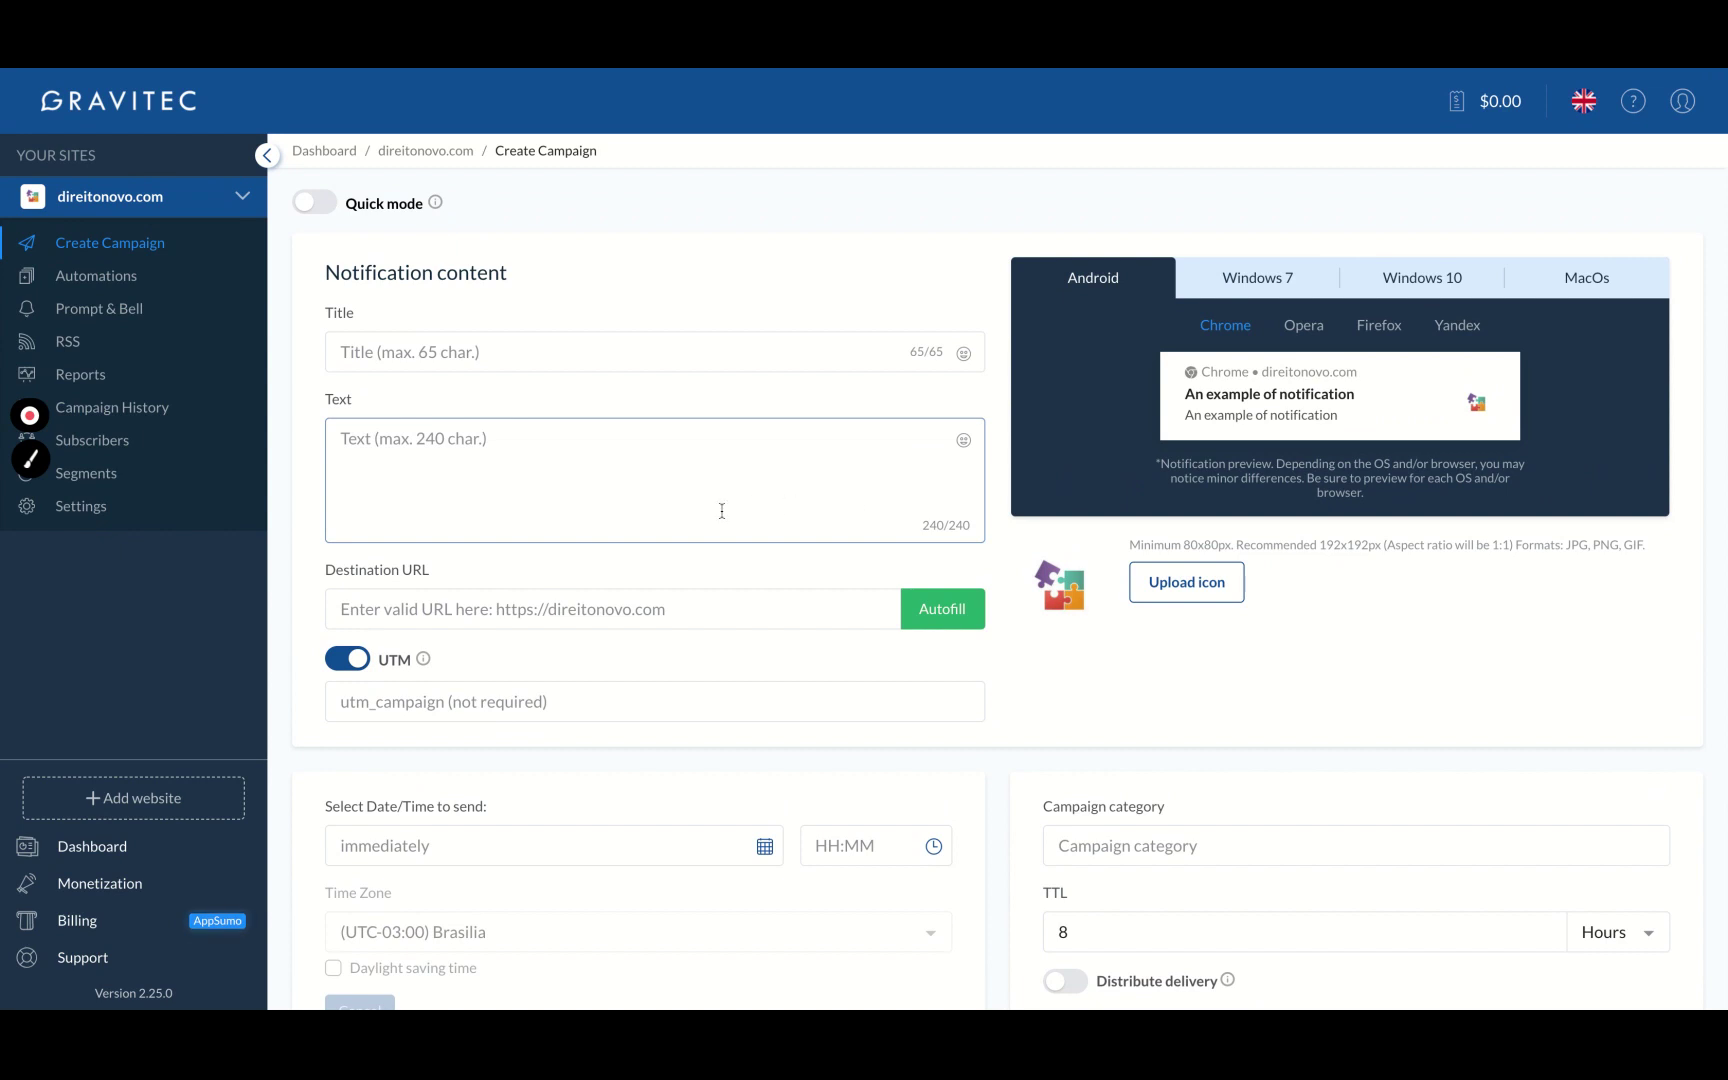
{"action": "left_click", "coordinate": [507, 615]}
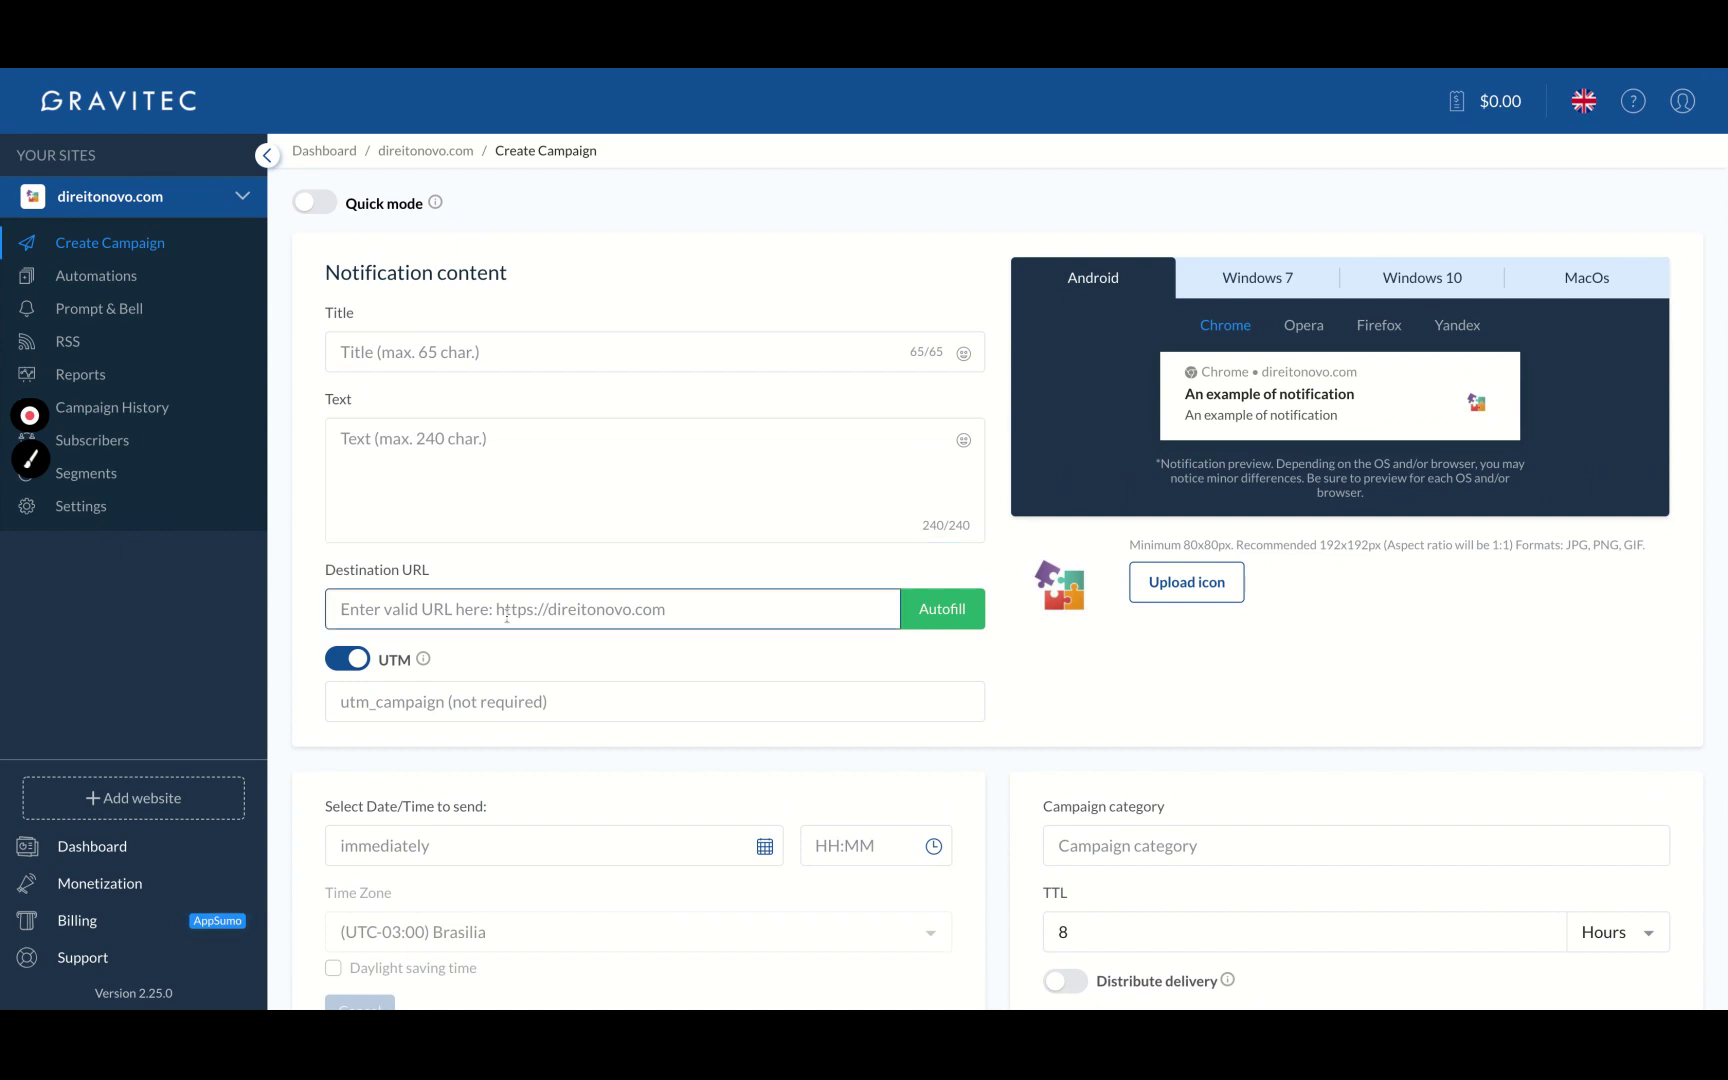
{"action": "type", "text": "http"}
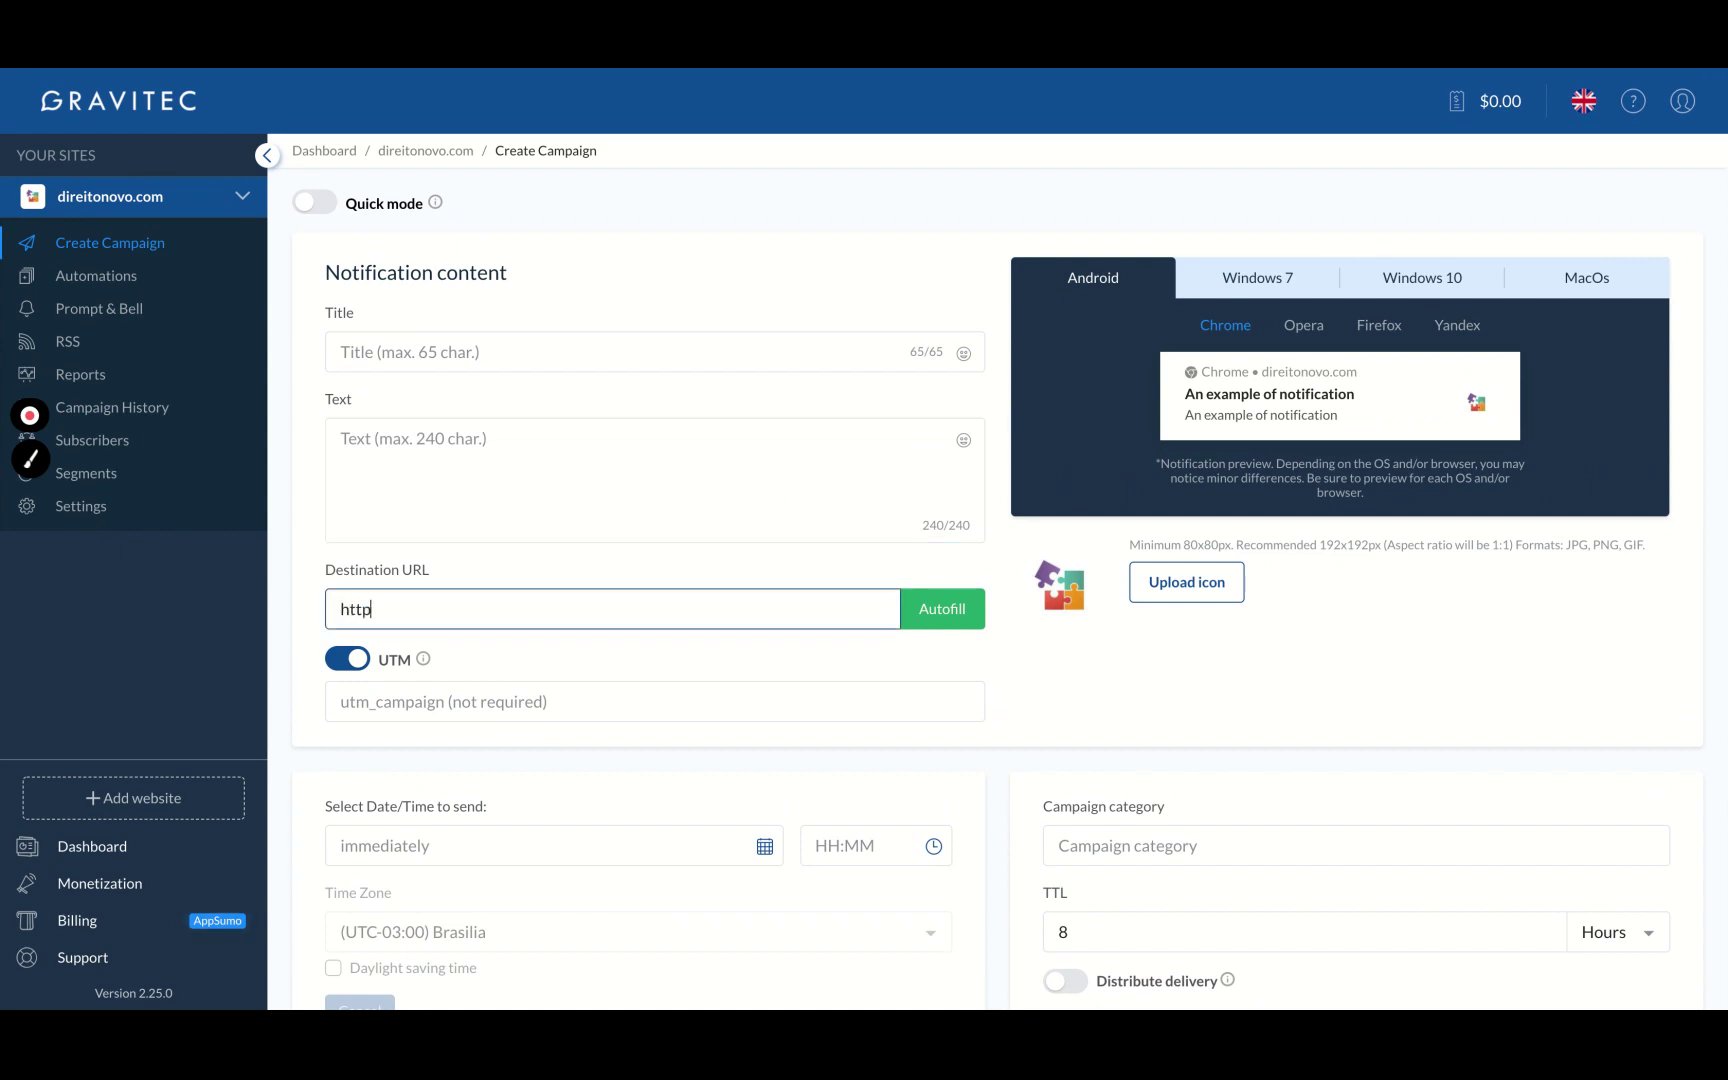
{"action": "type", "text": "s://youtube.com/igorpereira"}
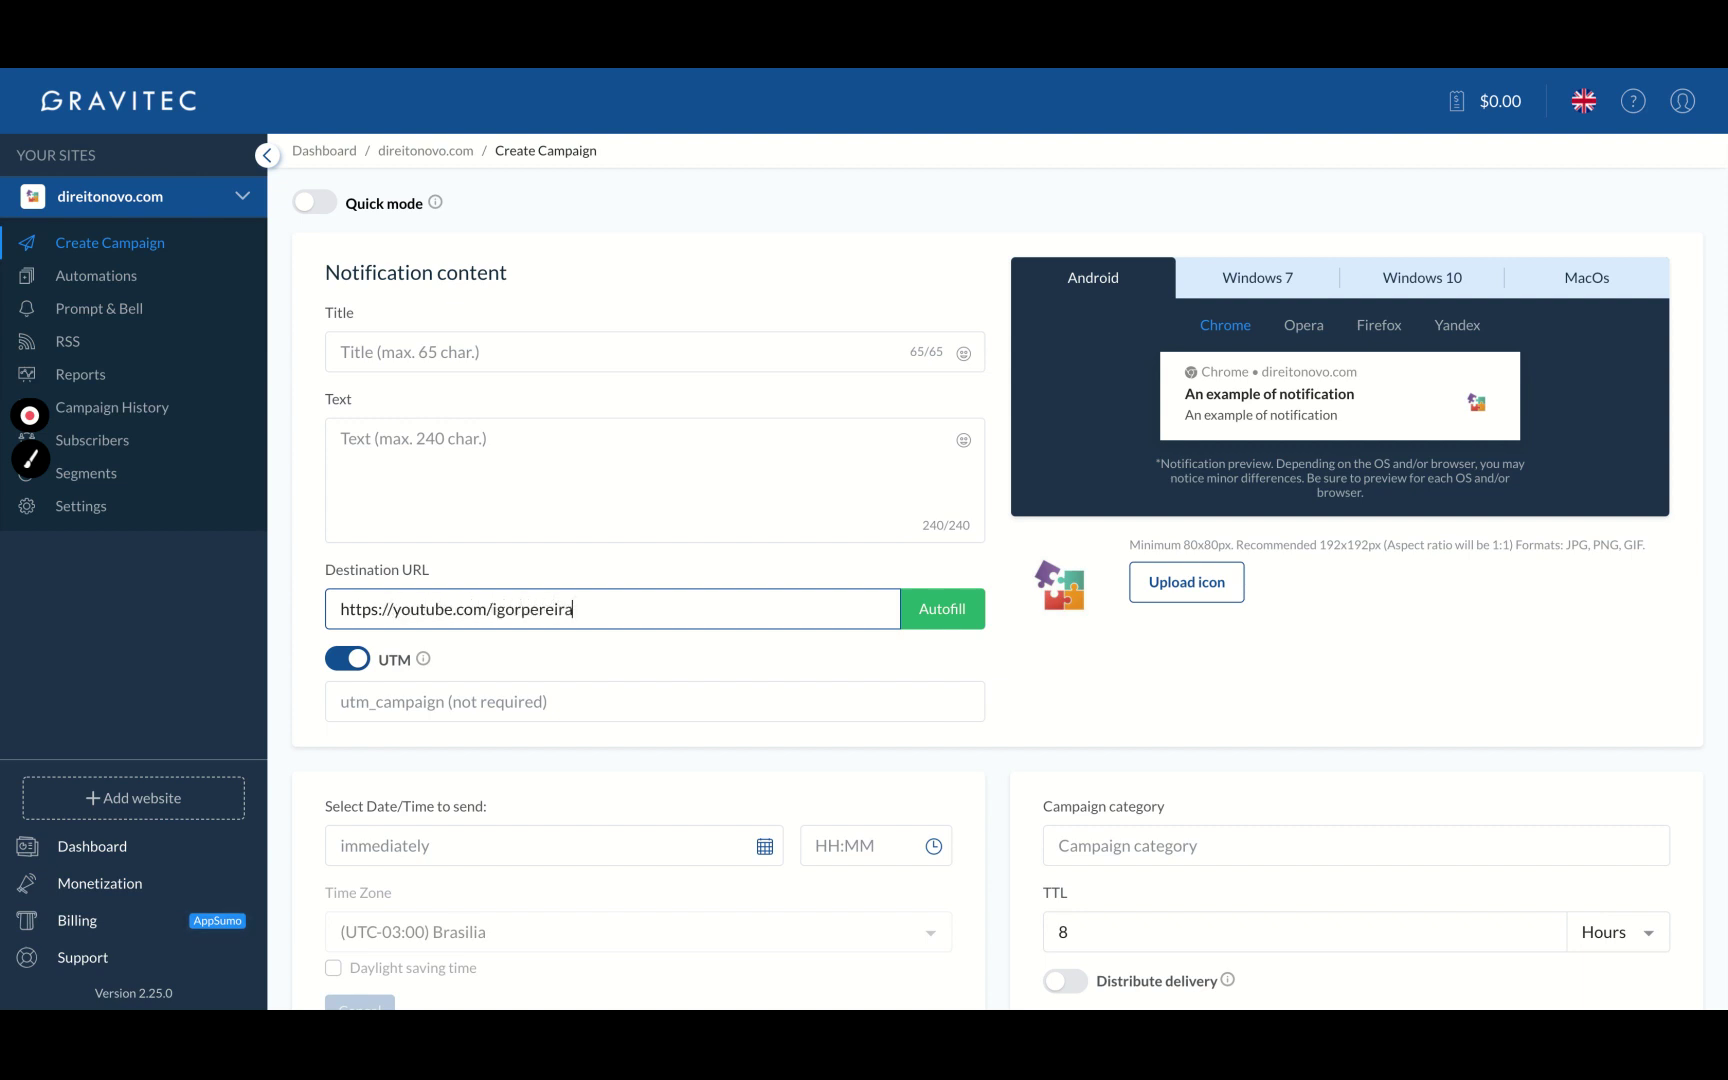
- Enter the notification text 'My new youtube video' and the title 'Gravitec is Awesome!'
{"action": "left_click", "coordinate": [460, 488]}
{"action": "type", "text": "djsdjsdjsd"}
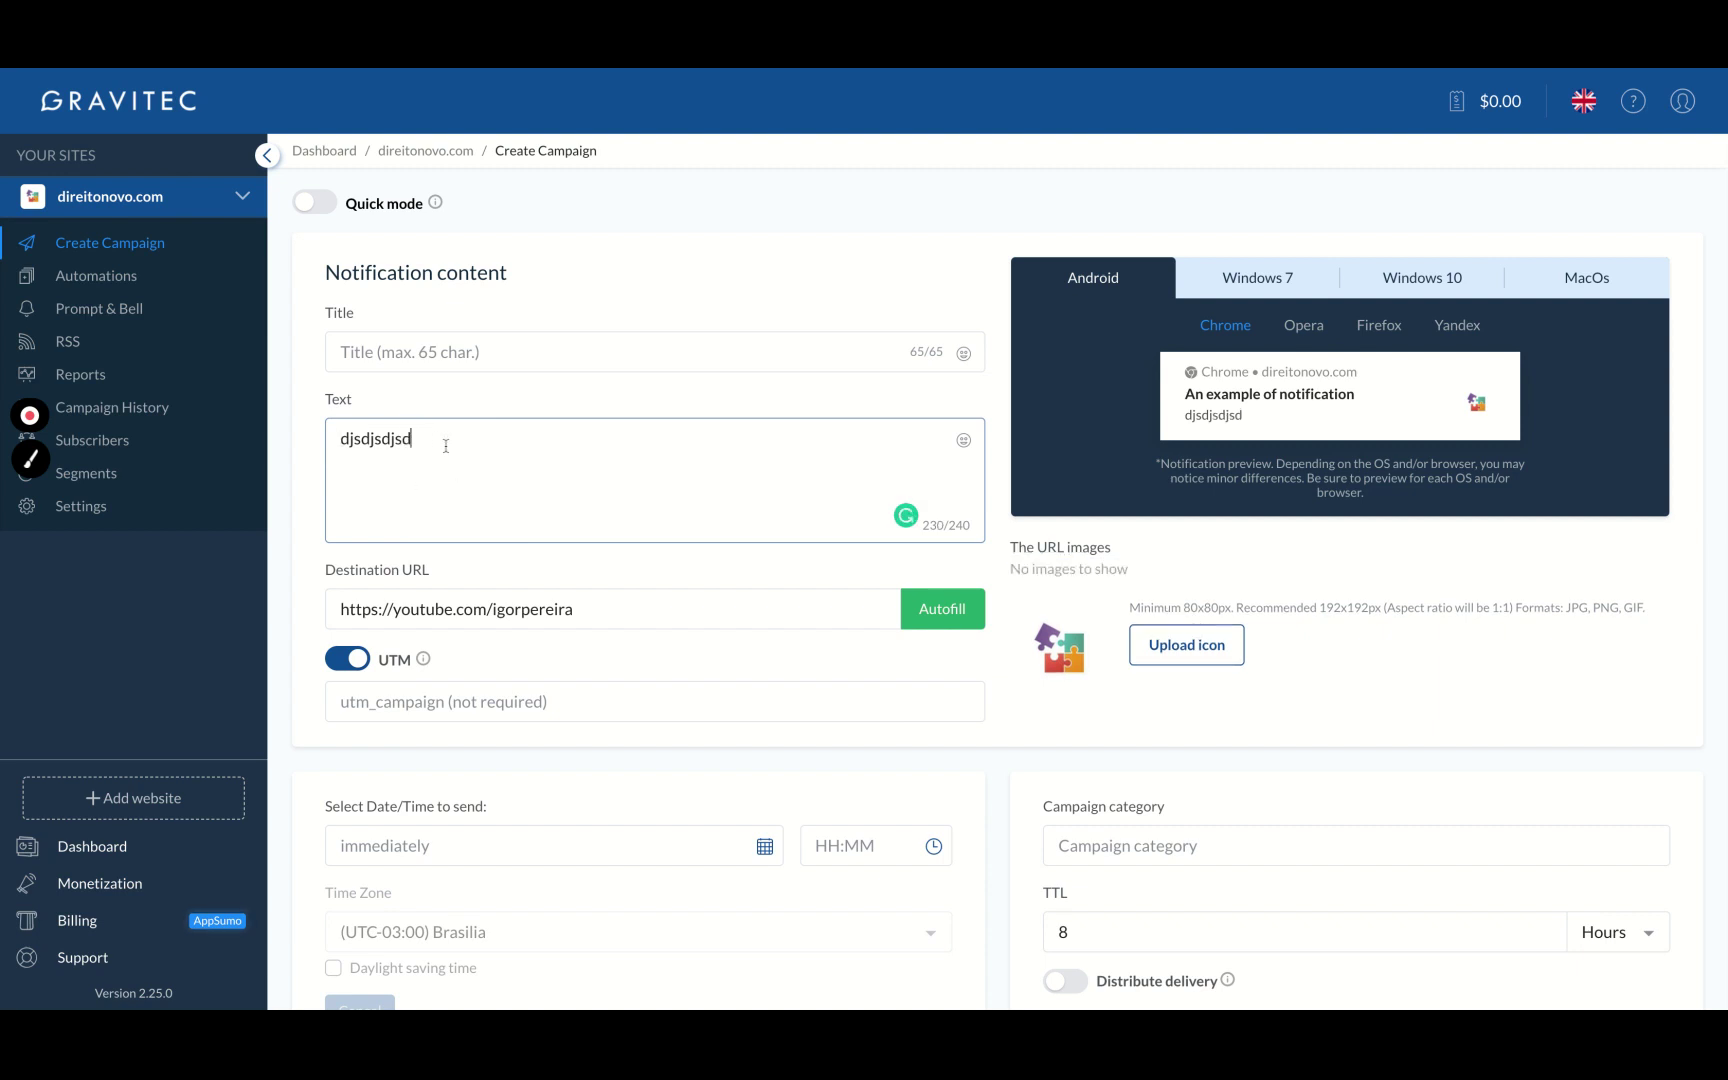
{"action": "key", "text": "ctrl+a"}
{"action": "type", "text": "My new your"}
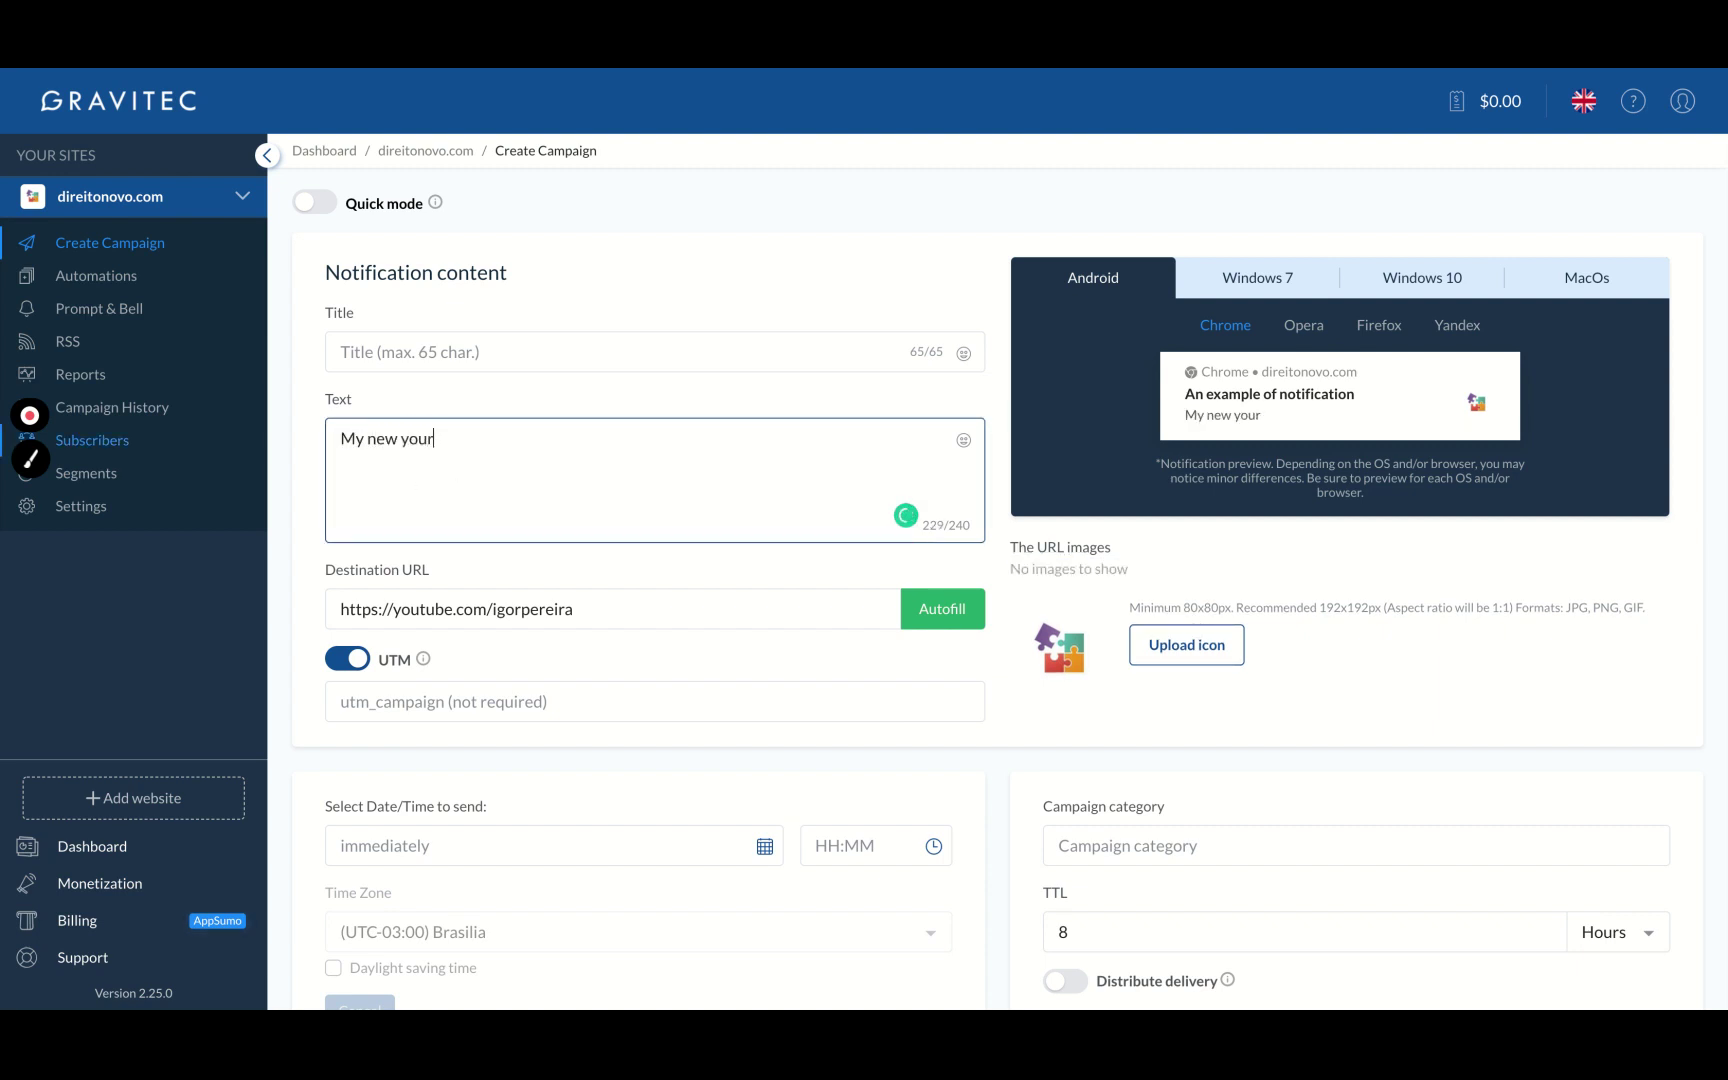
{"action": "key", "text": "BackSpace"}
{"action": "type", "text": "tube vieo"}
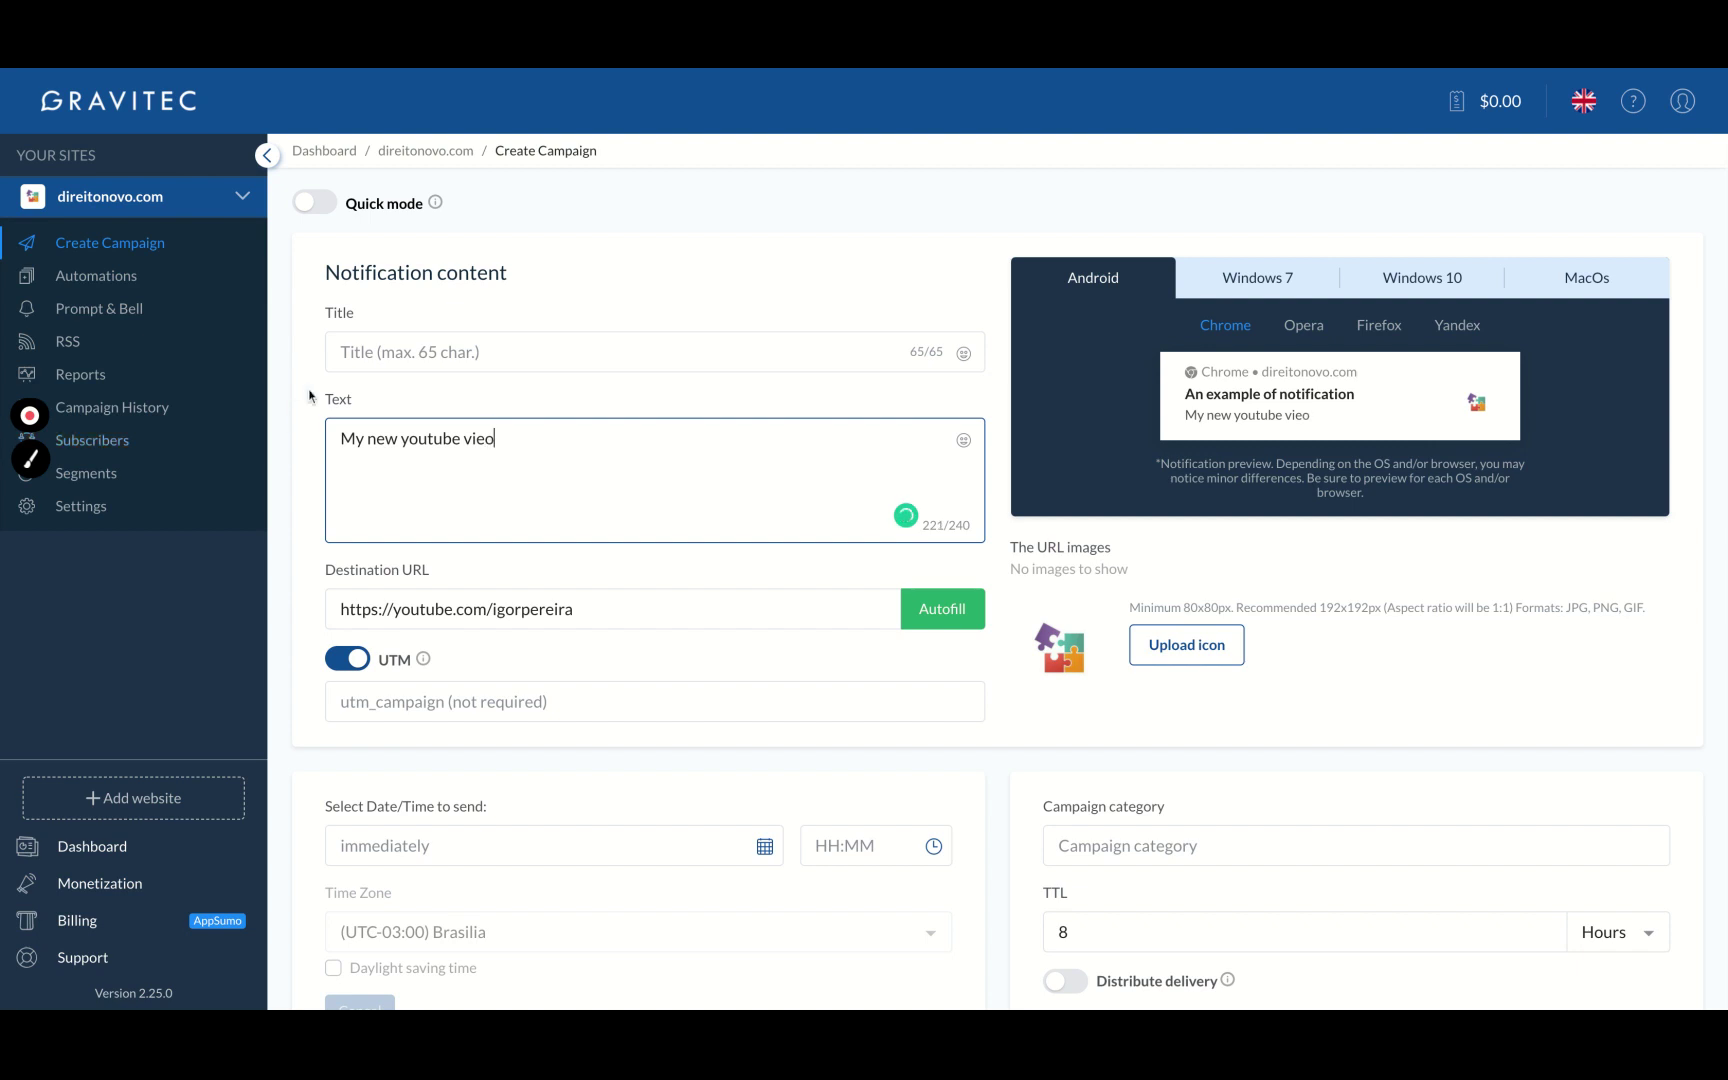
{"action": "key", "text": "BackSpace"}
{"action": "key", "text": "BackSpace"}
{"action": "type", "text": "deo"}
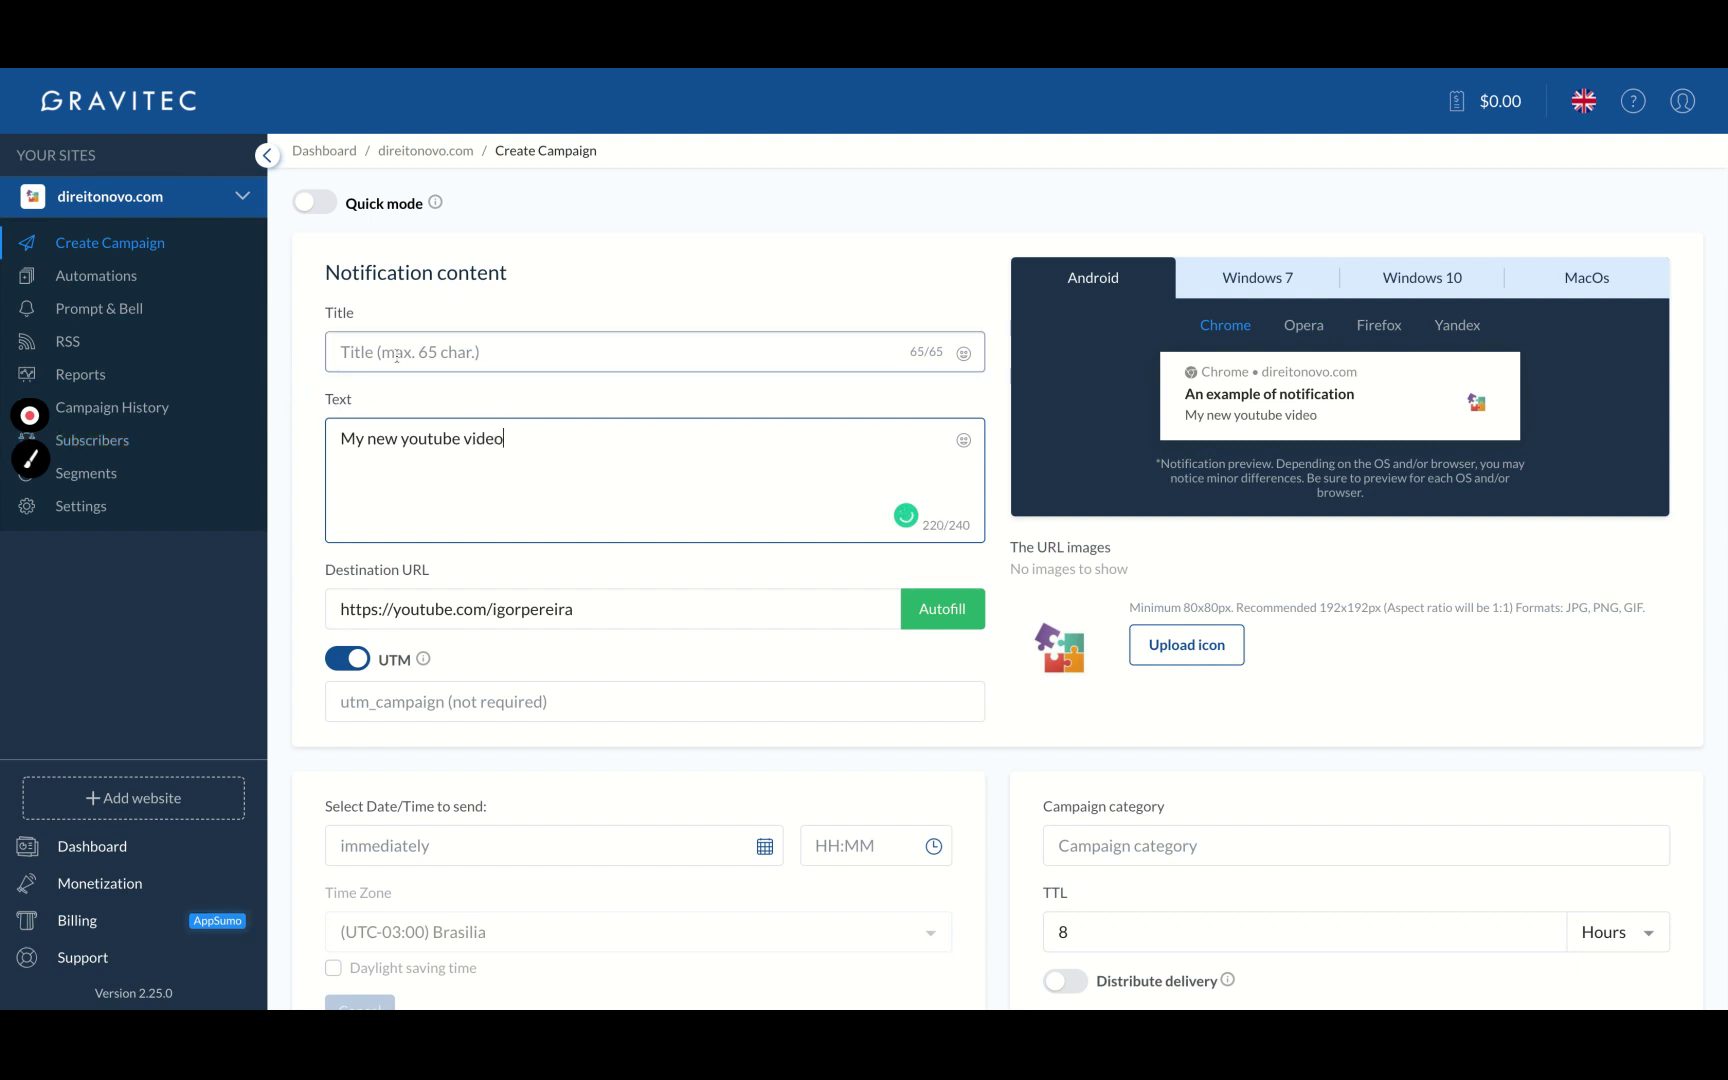
{"action": "left_click", "coordinate": [379, 352]}
{"action": "type", "text": "Grav"}
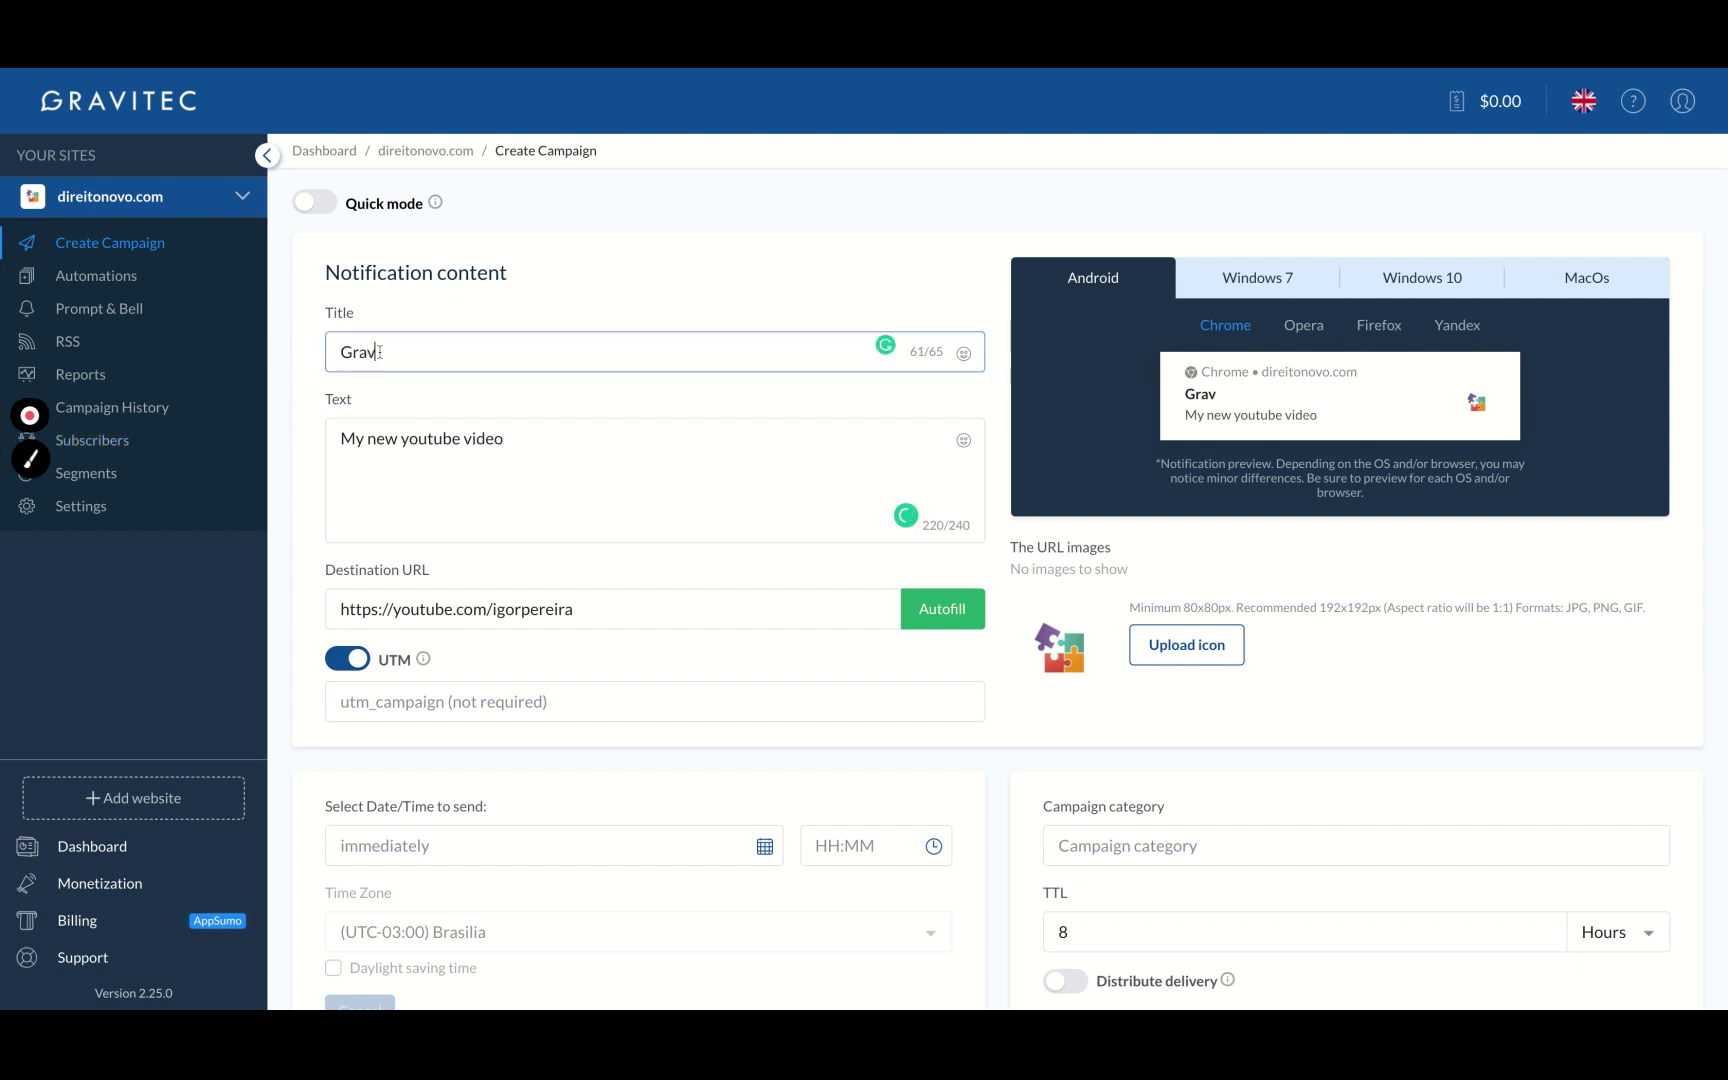
{"action": "type", "text": "itec is Awesome!"}
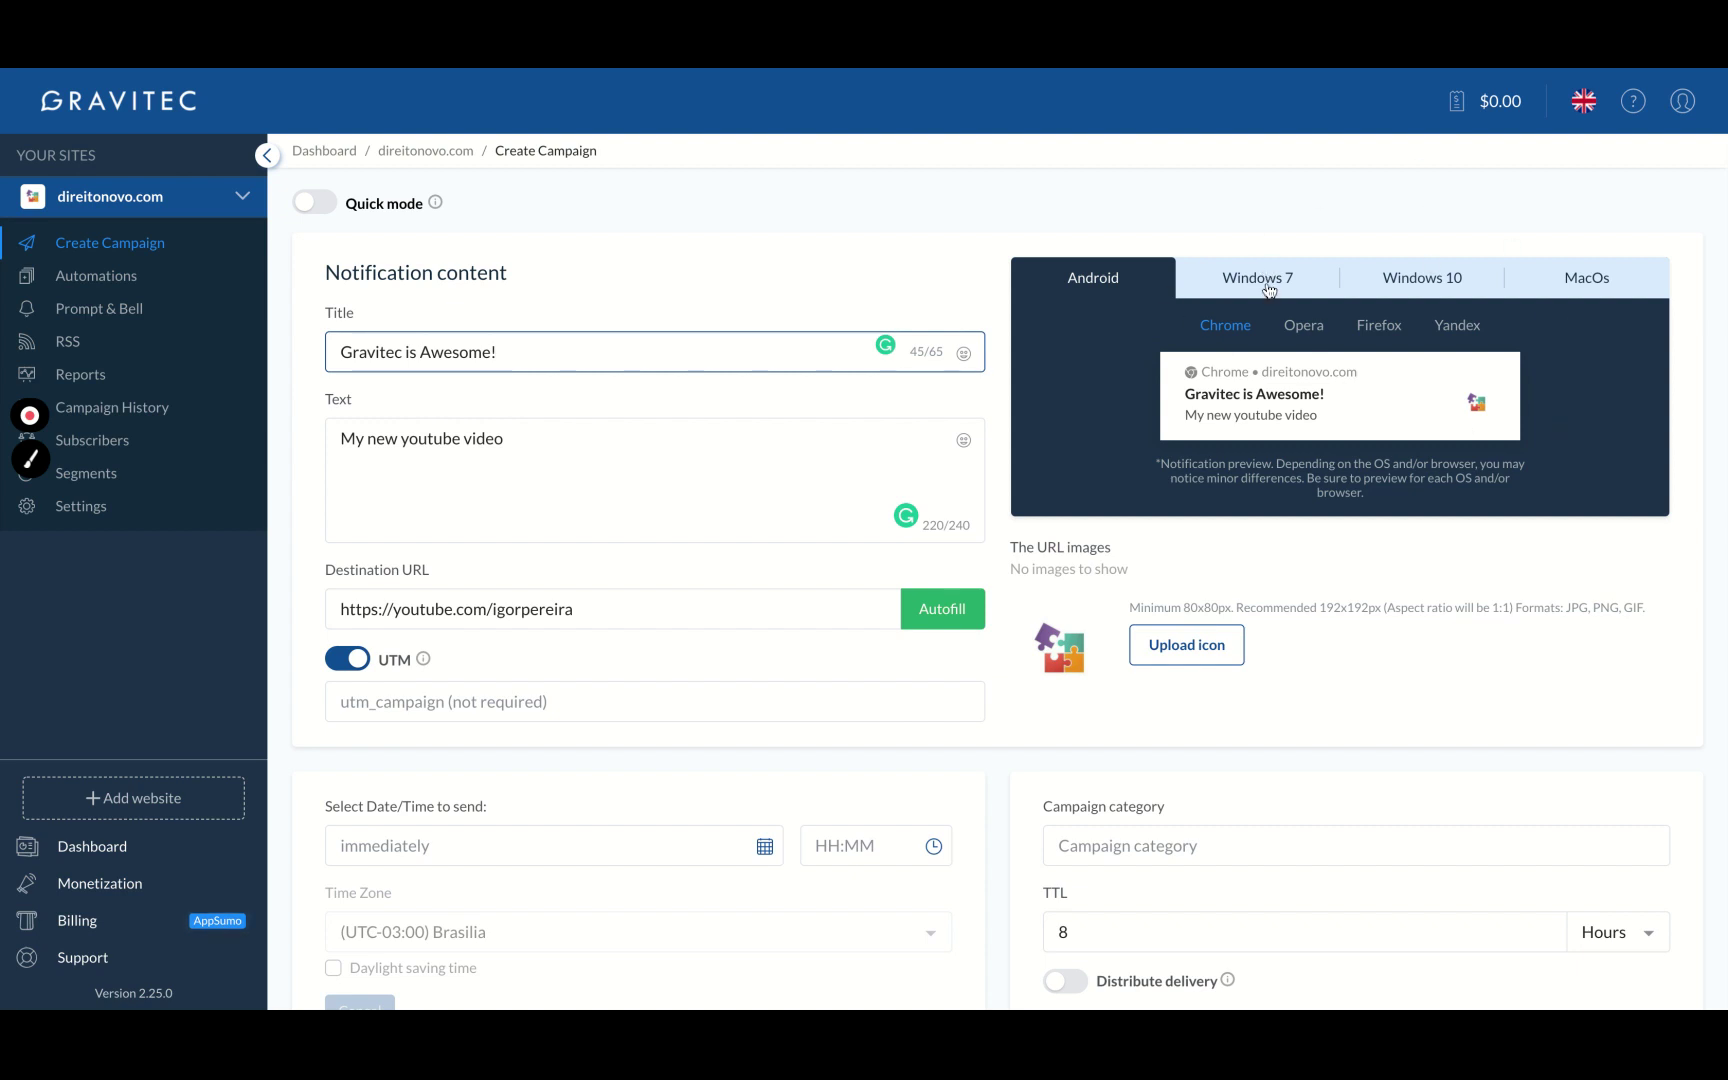
- Cycle the preview through Windows 10/7, Android, Opera, Firefox and Yandex, ending on macOS Chrome
{"action": "left_click", "coordinate": [1563, 284]}
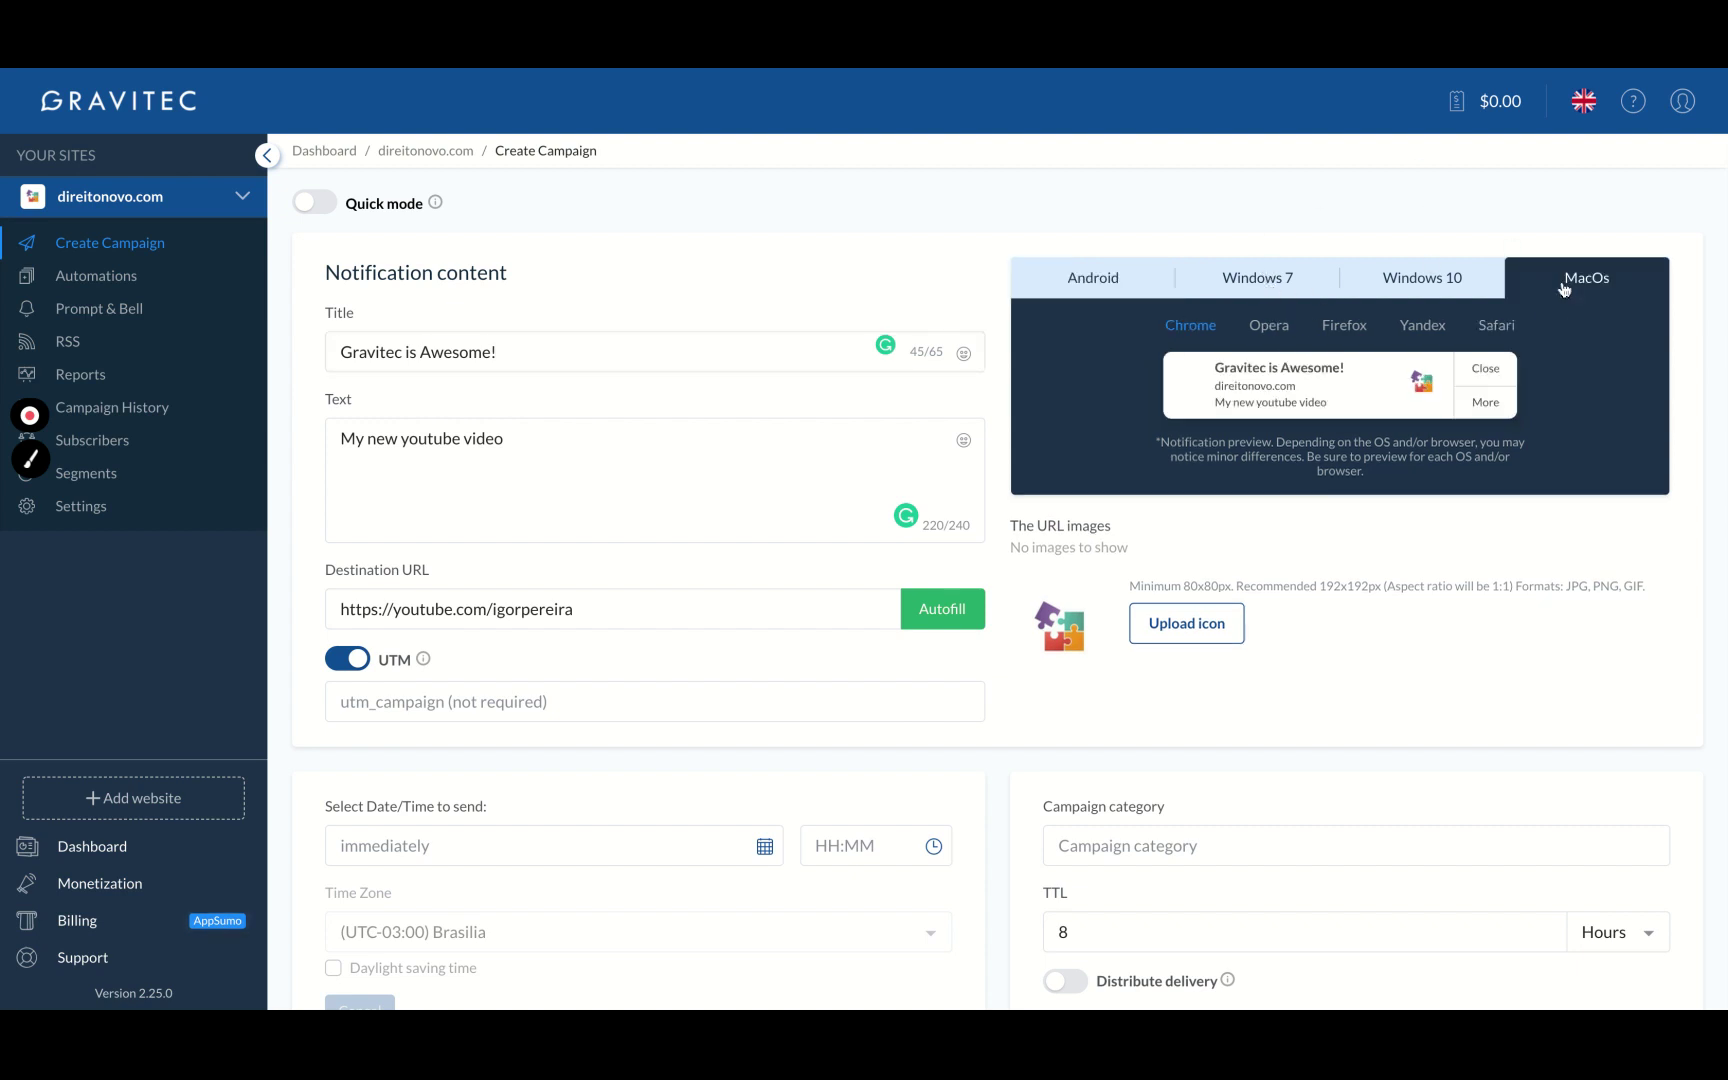
{"action": "left_click", "coordinate": [1403, 297]}
{"action": "left_click", "coordinate": [1271, 308]}
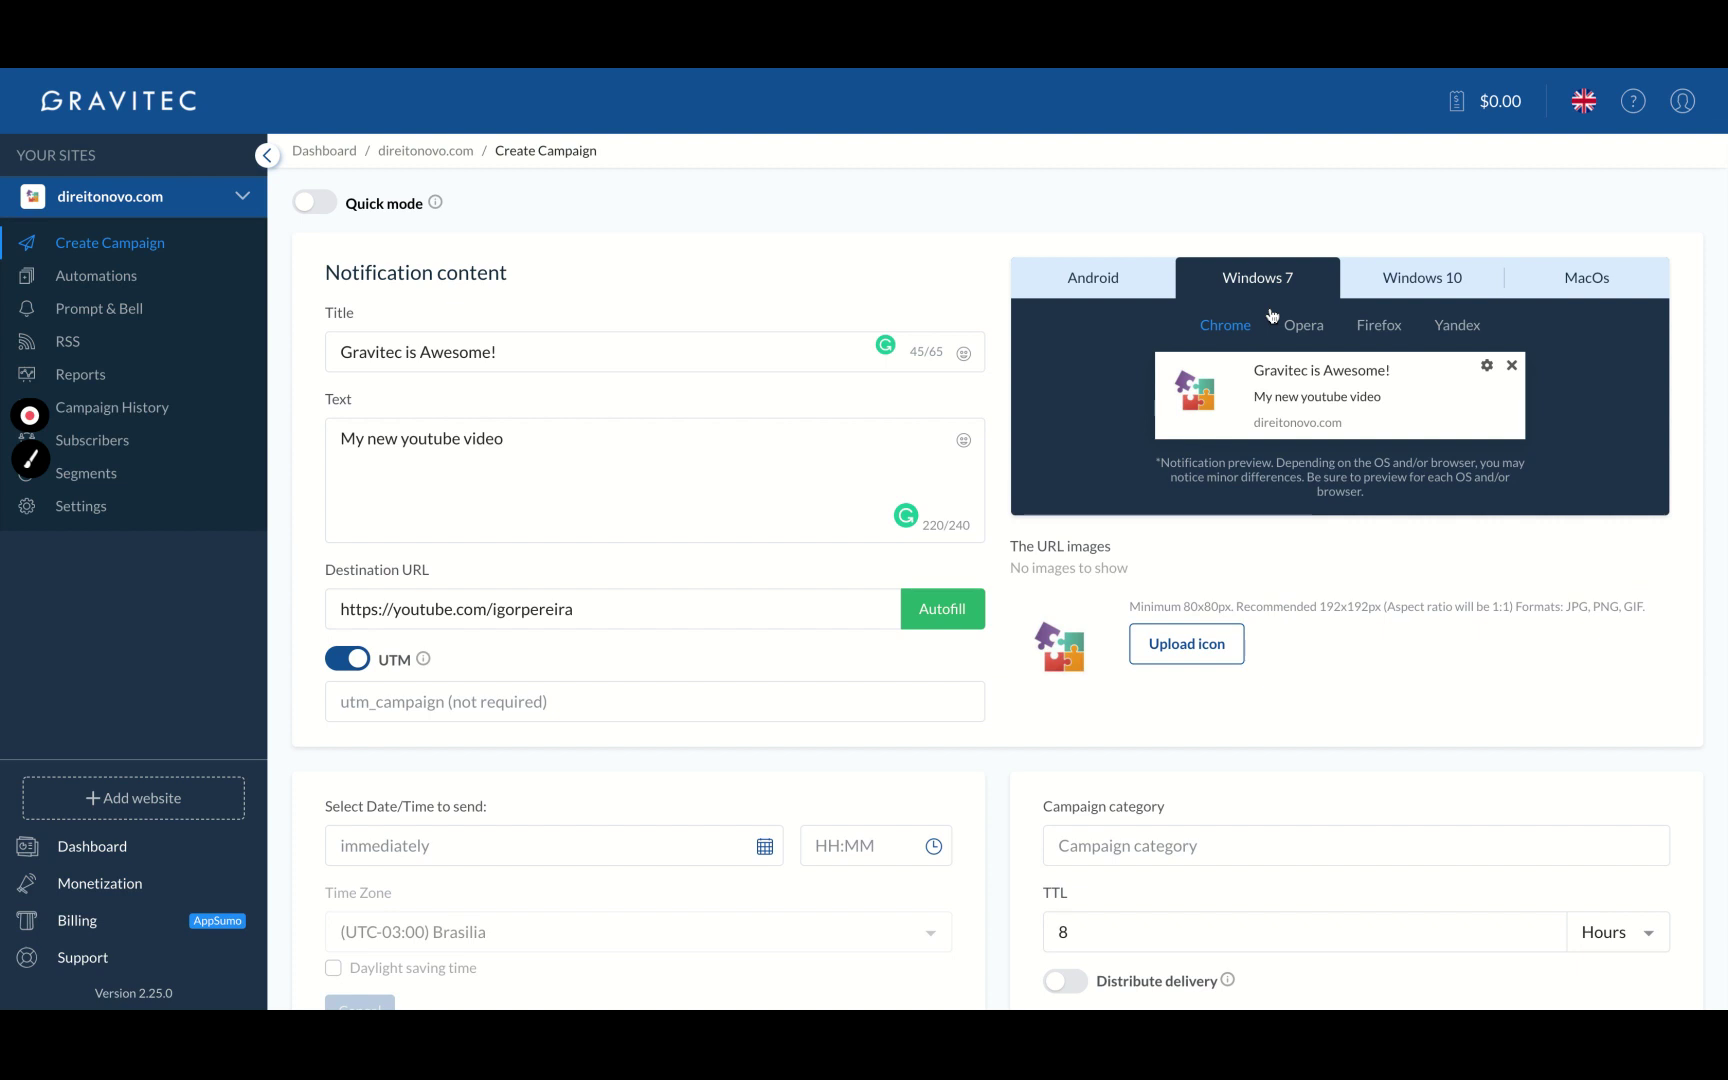
{"action": "left_click", "coordinate": [1100, 288]}
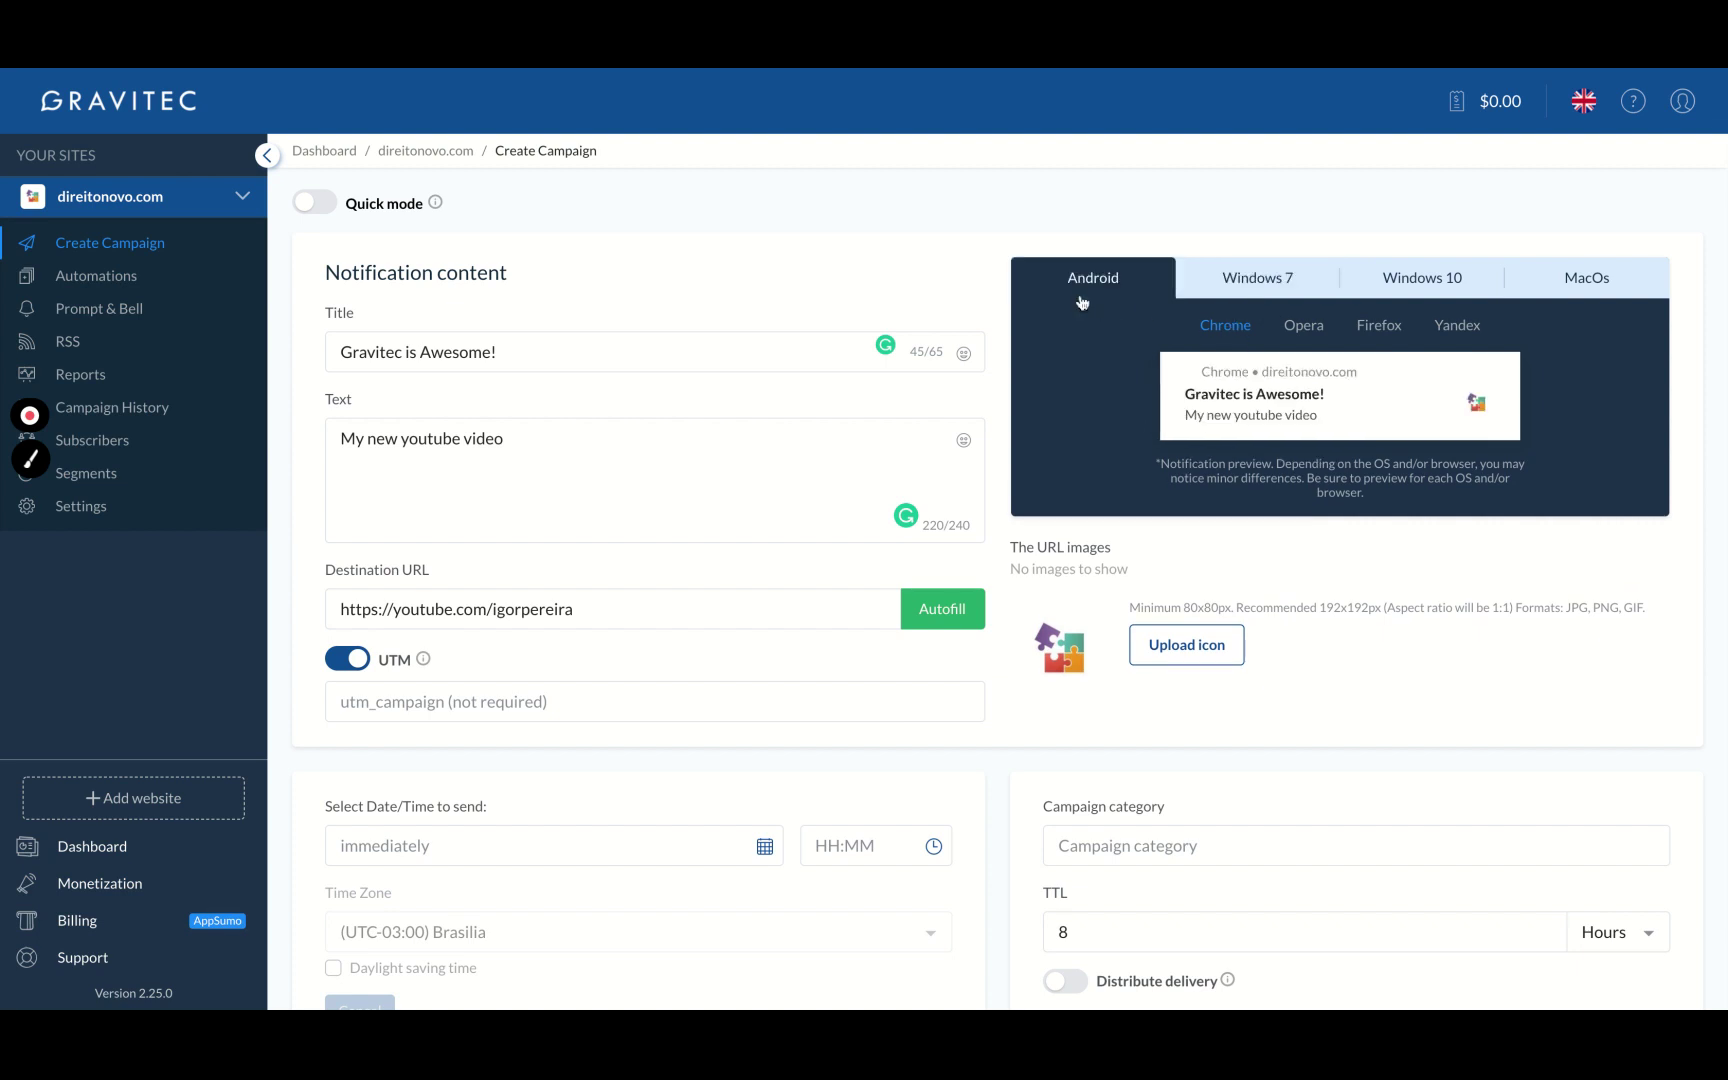
{"action": "left_click", "coordinate": [1302, 334]}
{"action": "left_click", "coordinate": [1376, 325]}
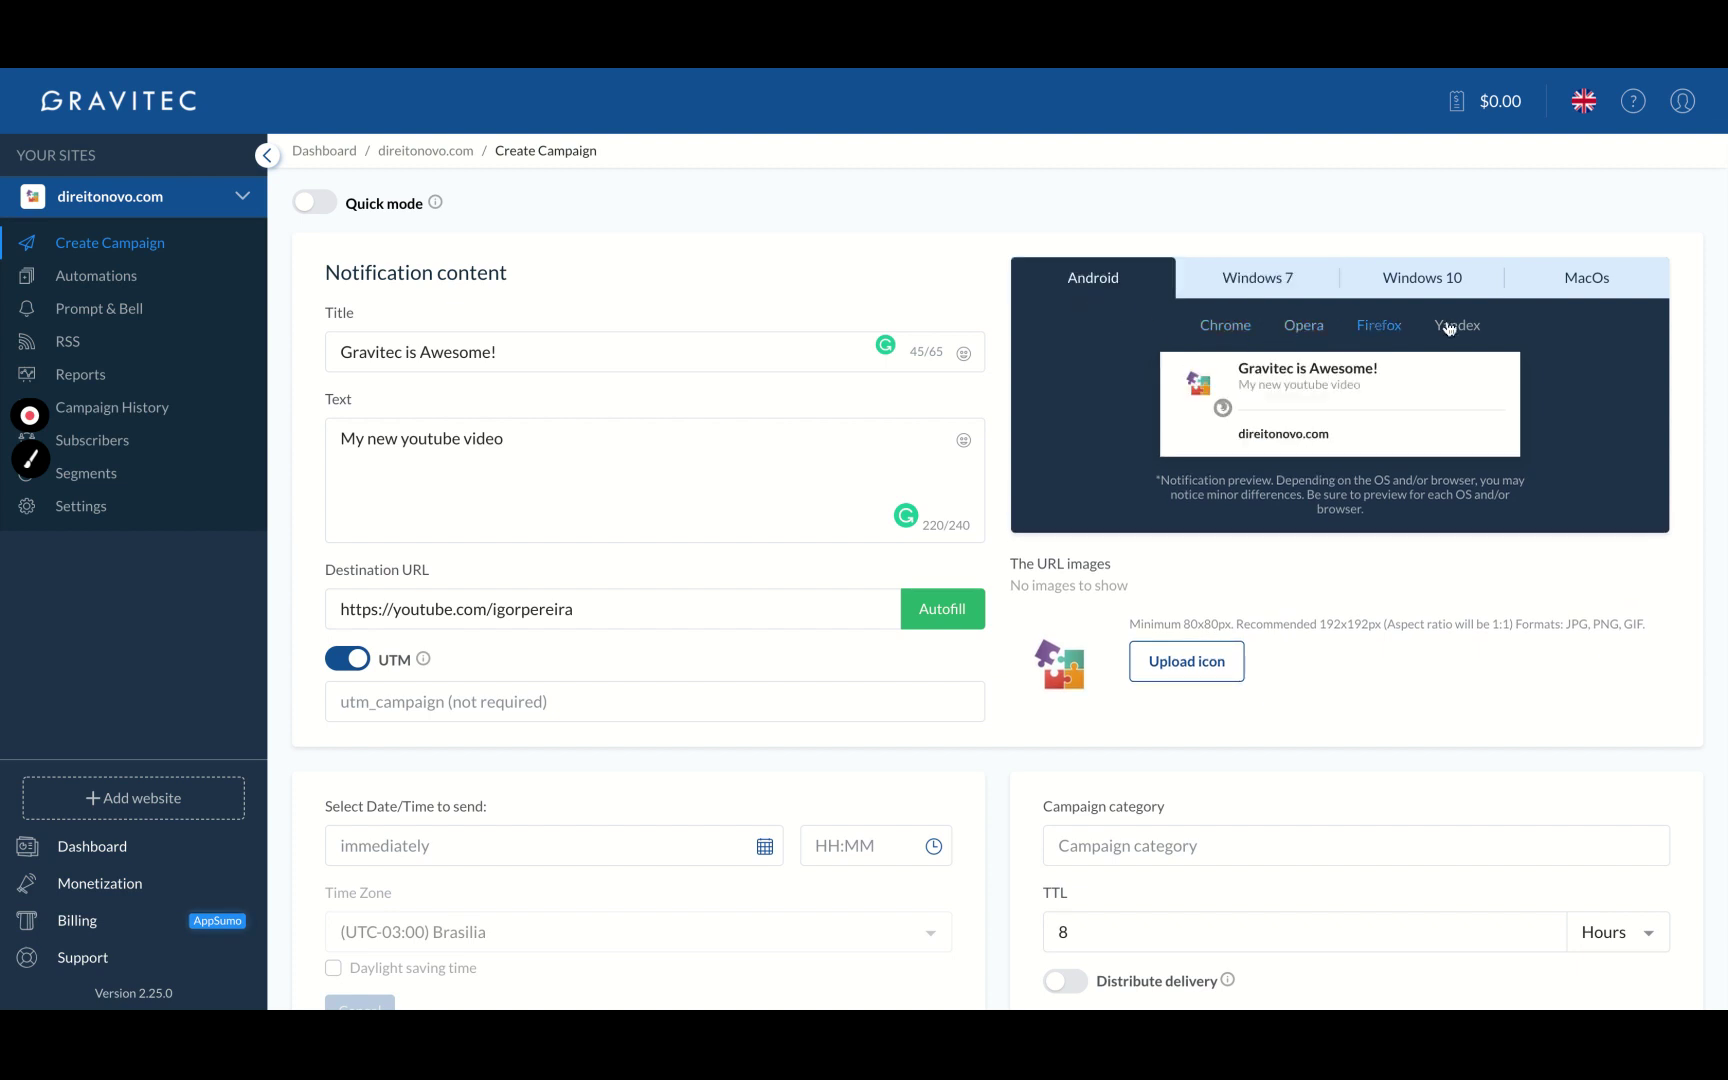
{"action": "left_click", "coordinate": [1448, 326]}
{"action": "left_click", "coordinate": [1592, 277]}
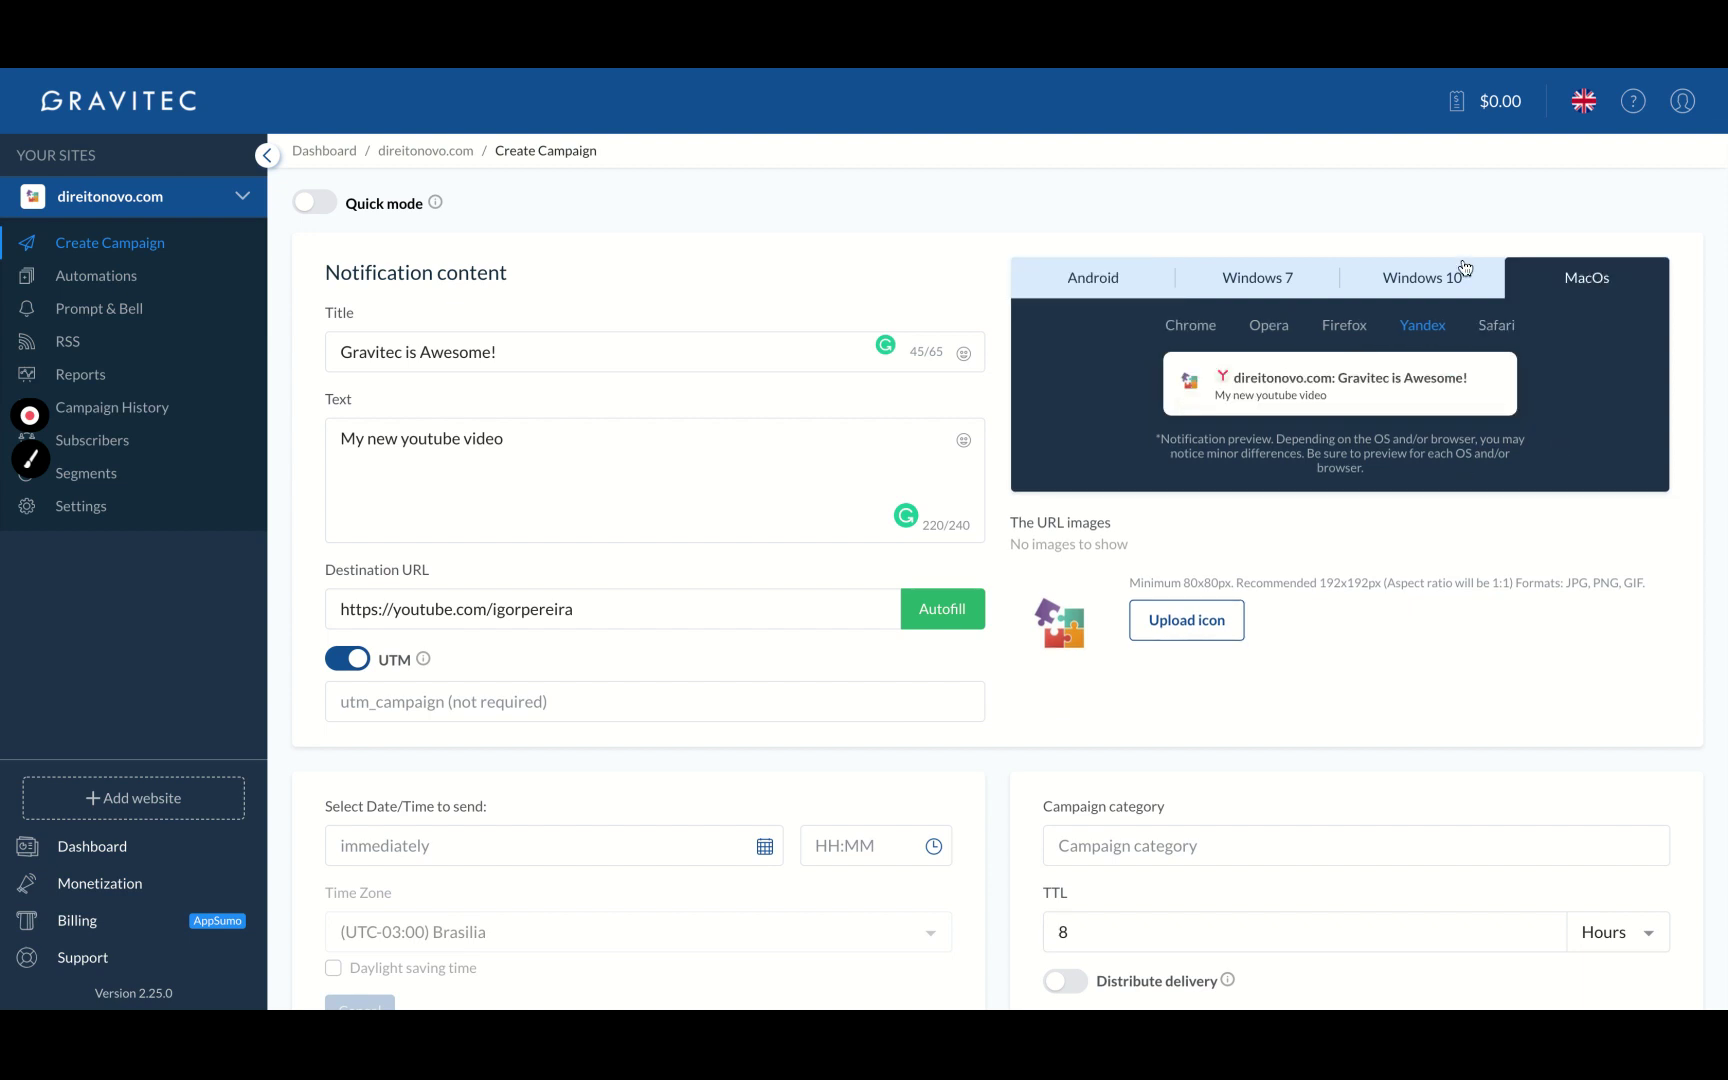
{"action": "left_click", "coordinate": [1344, 338]}
{"action": "left_click", "coordinate": [1284, 339]}
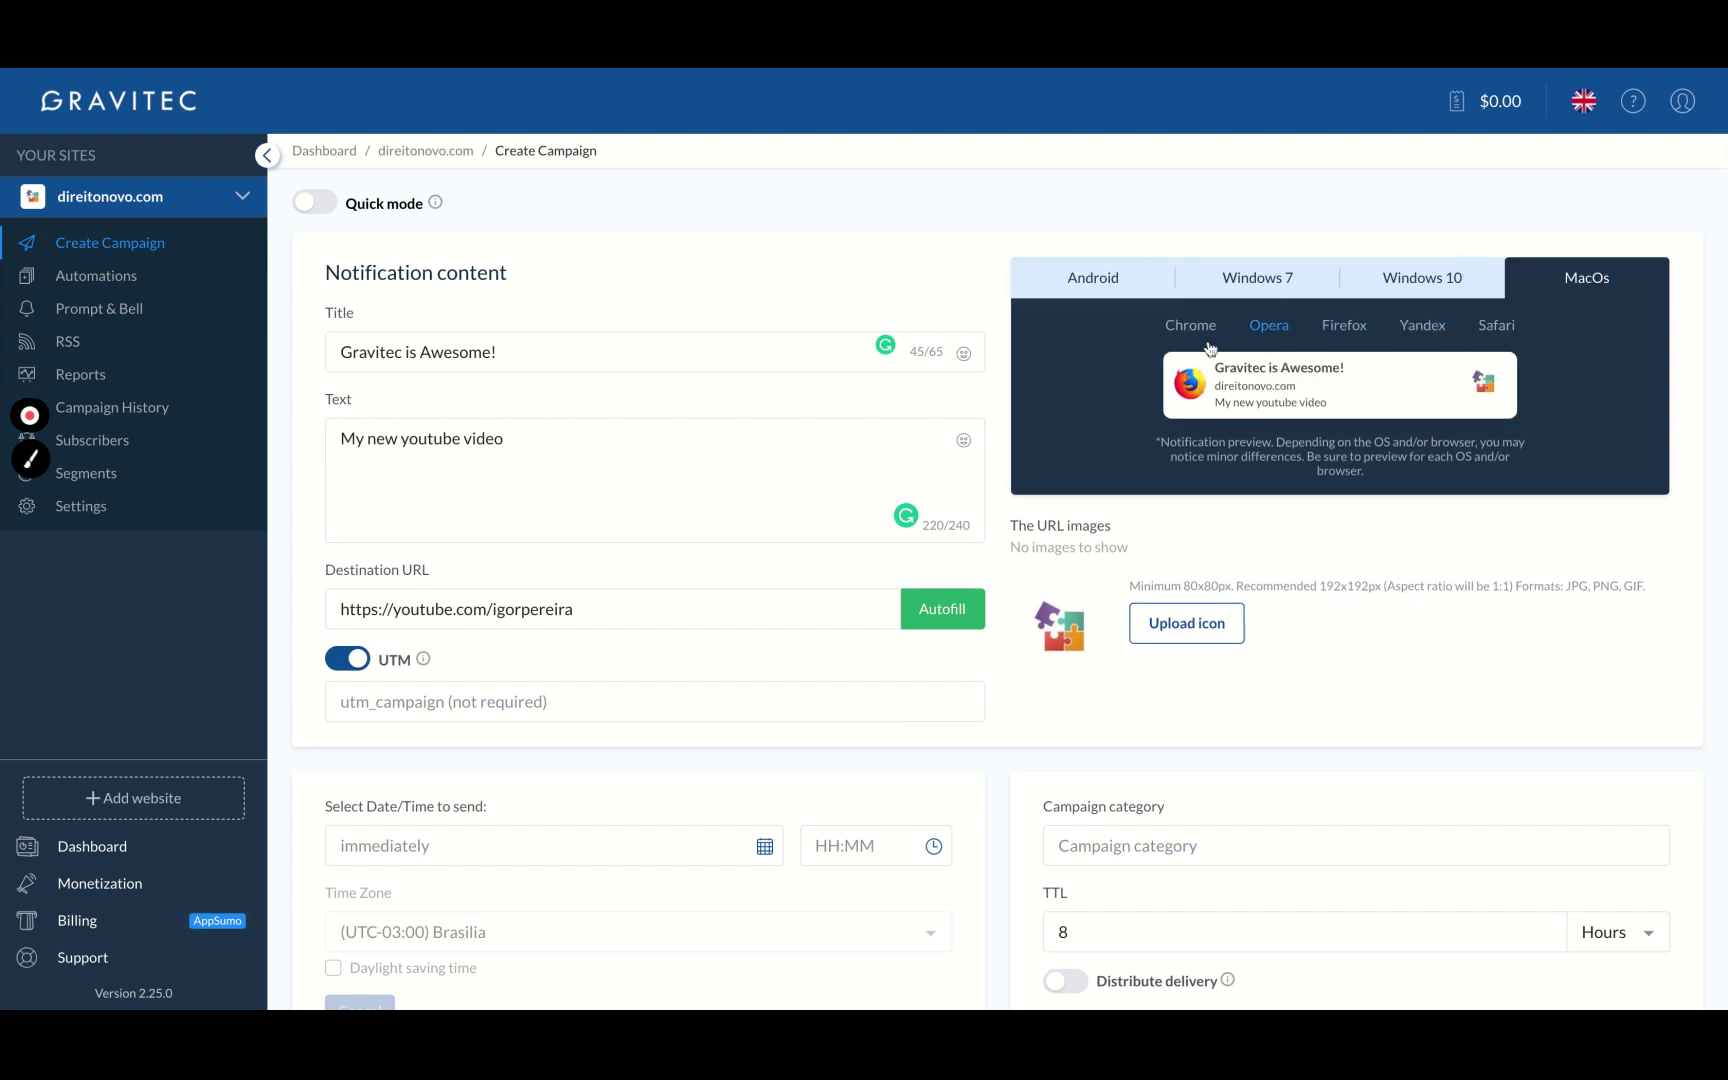
{"action": "left_click", "coordinate": [1181, 345]}
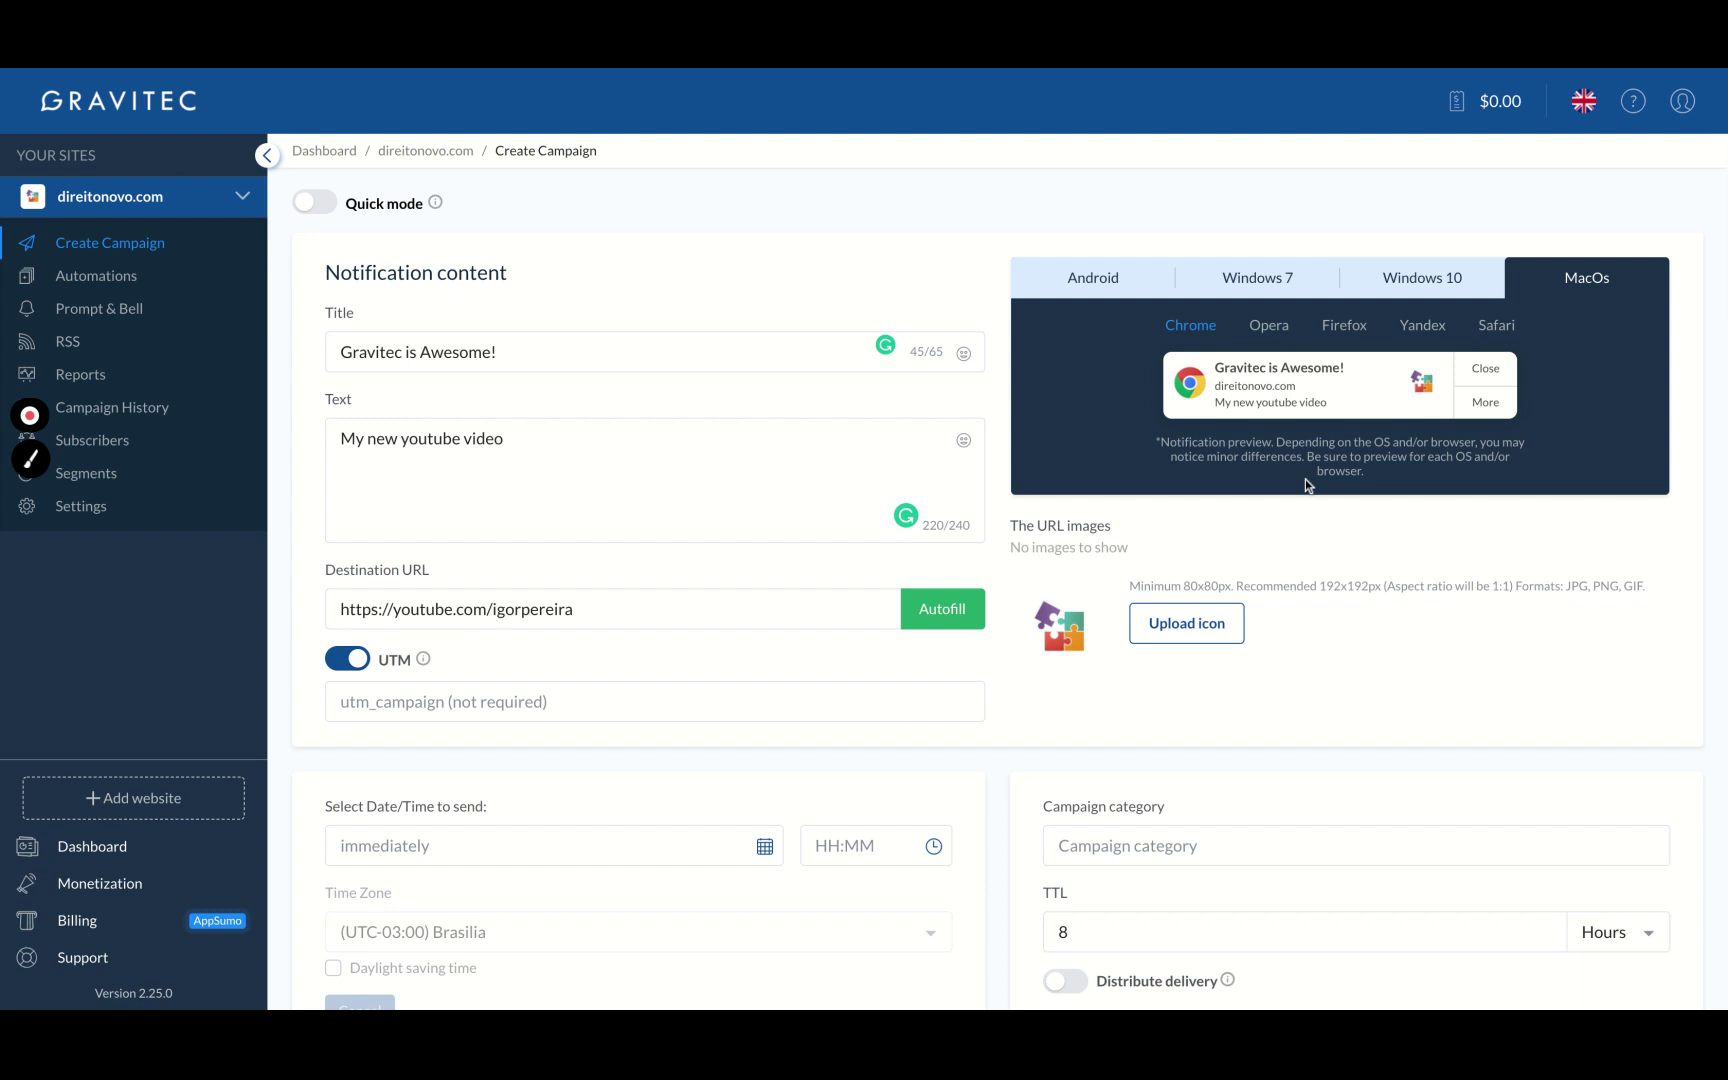
{"action": "scroll", "coordinate": [640, 450], "scroll_direction": "down", "scroll_amount": 1}
{"action": "scroll", "coordinate": [630, 462], "scroll_direction": "down", "scroll_amount": 3}
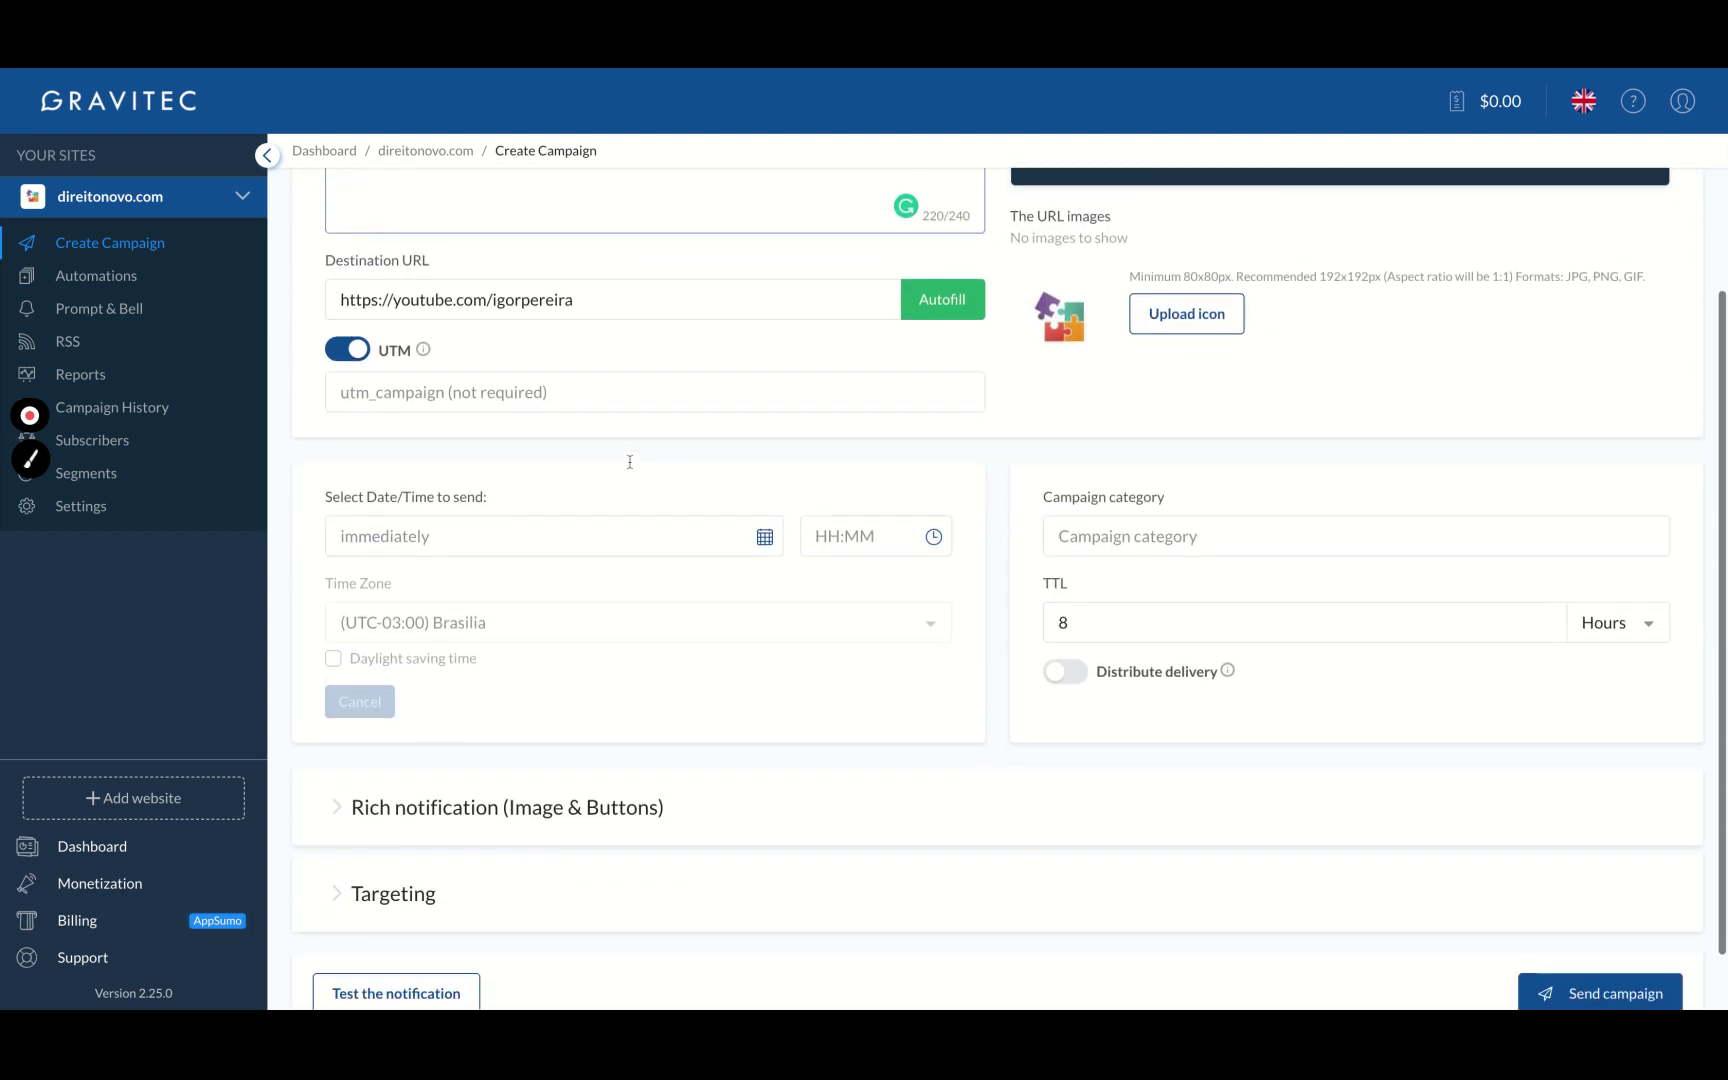
{"action": "scroll", "coordinate": [662, 638], "scroll_direction": "up", "scroll_amount": 3}
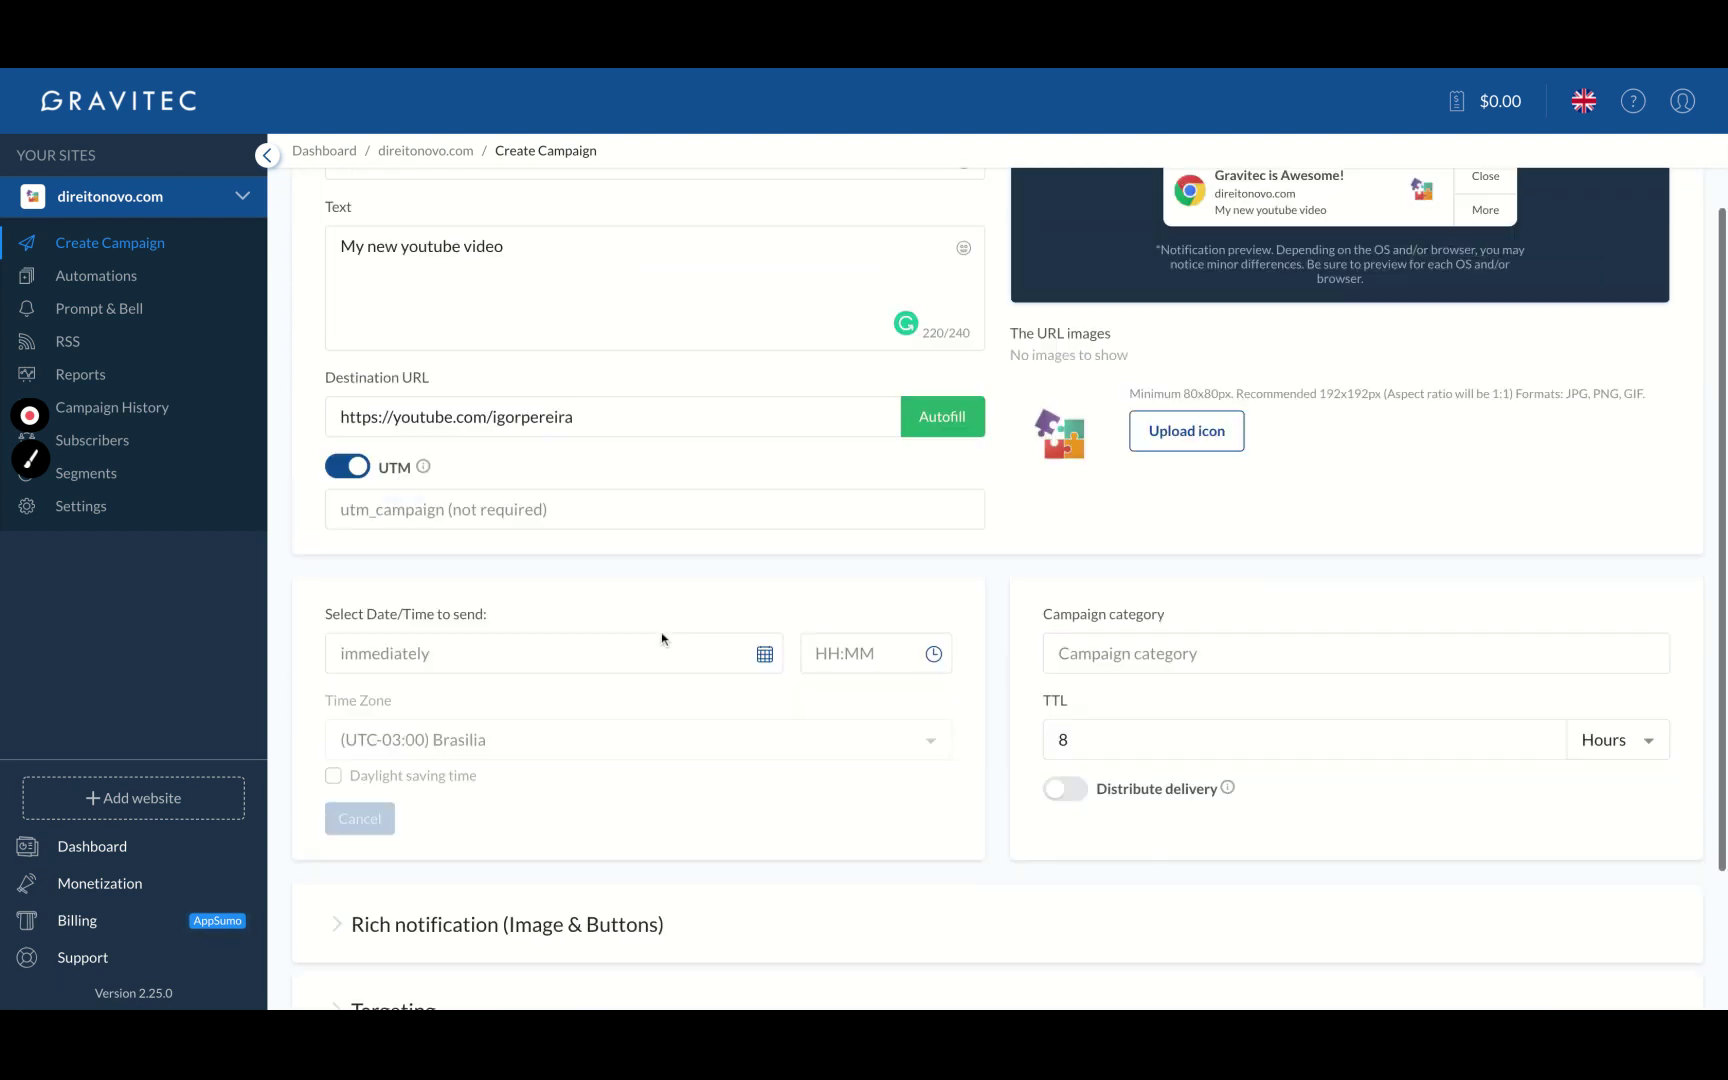
{"action": "scroll", "coordinate": [662, 638], "scroll_direction": "down", "scroll_amount": 1}
{"action": "scroll", "coordinate": [662, 638], "scroll_direction": "up", "scroll_amount": 2}
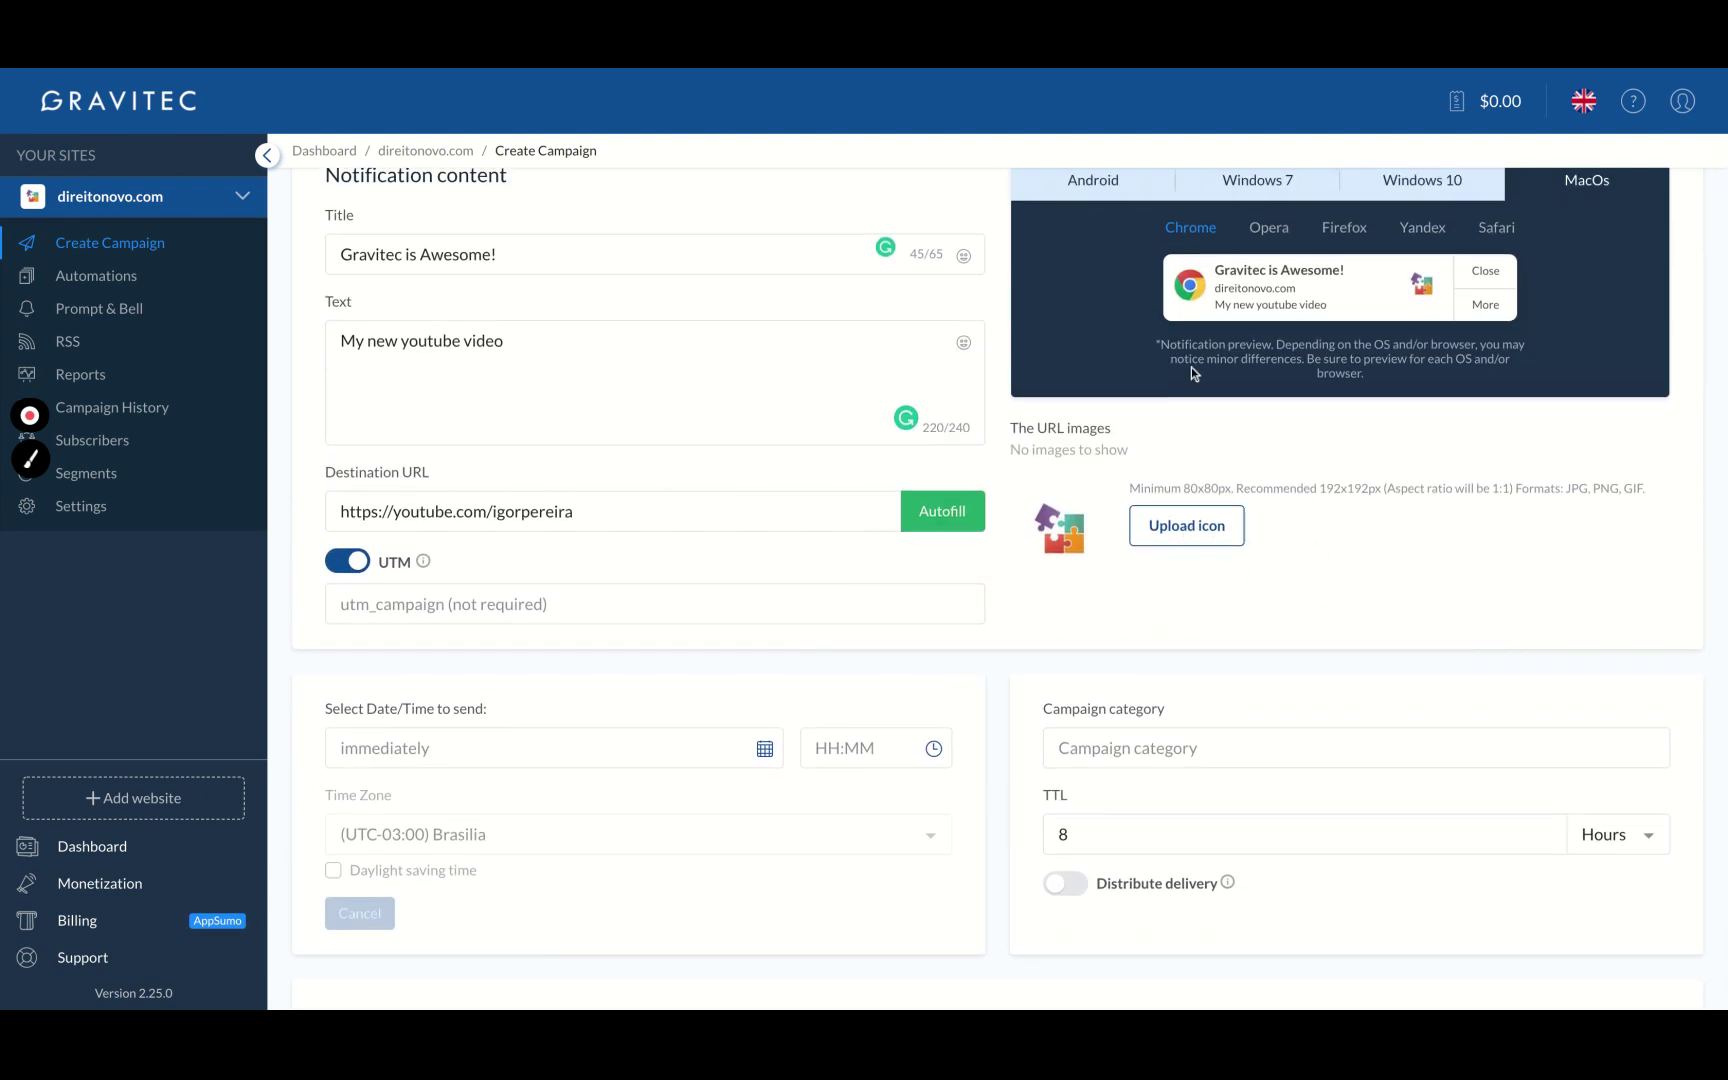
{"action": "scroll", "coordinate": [940, 698], "scroll_direction": "down", "scroll_amount": 2}
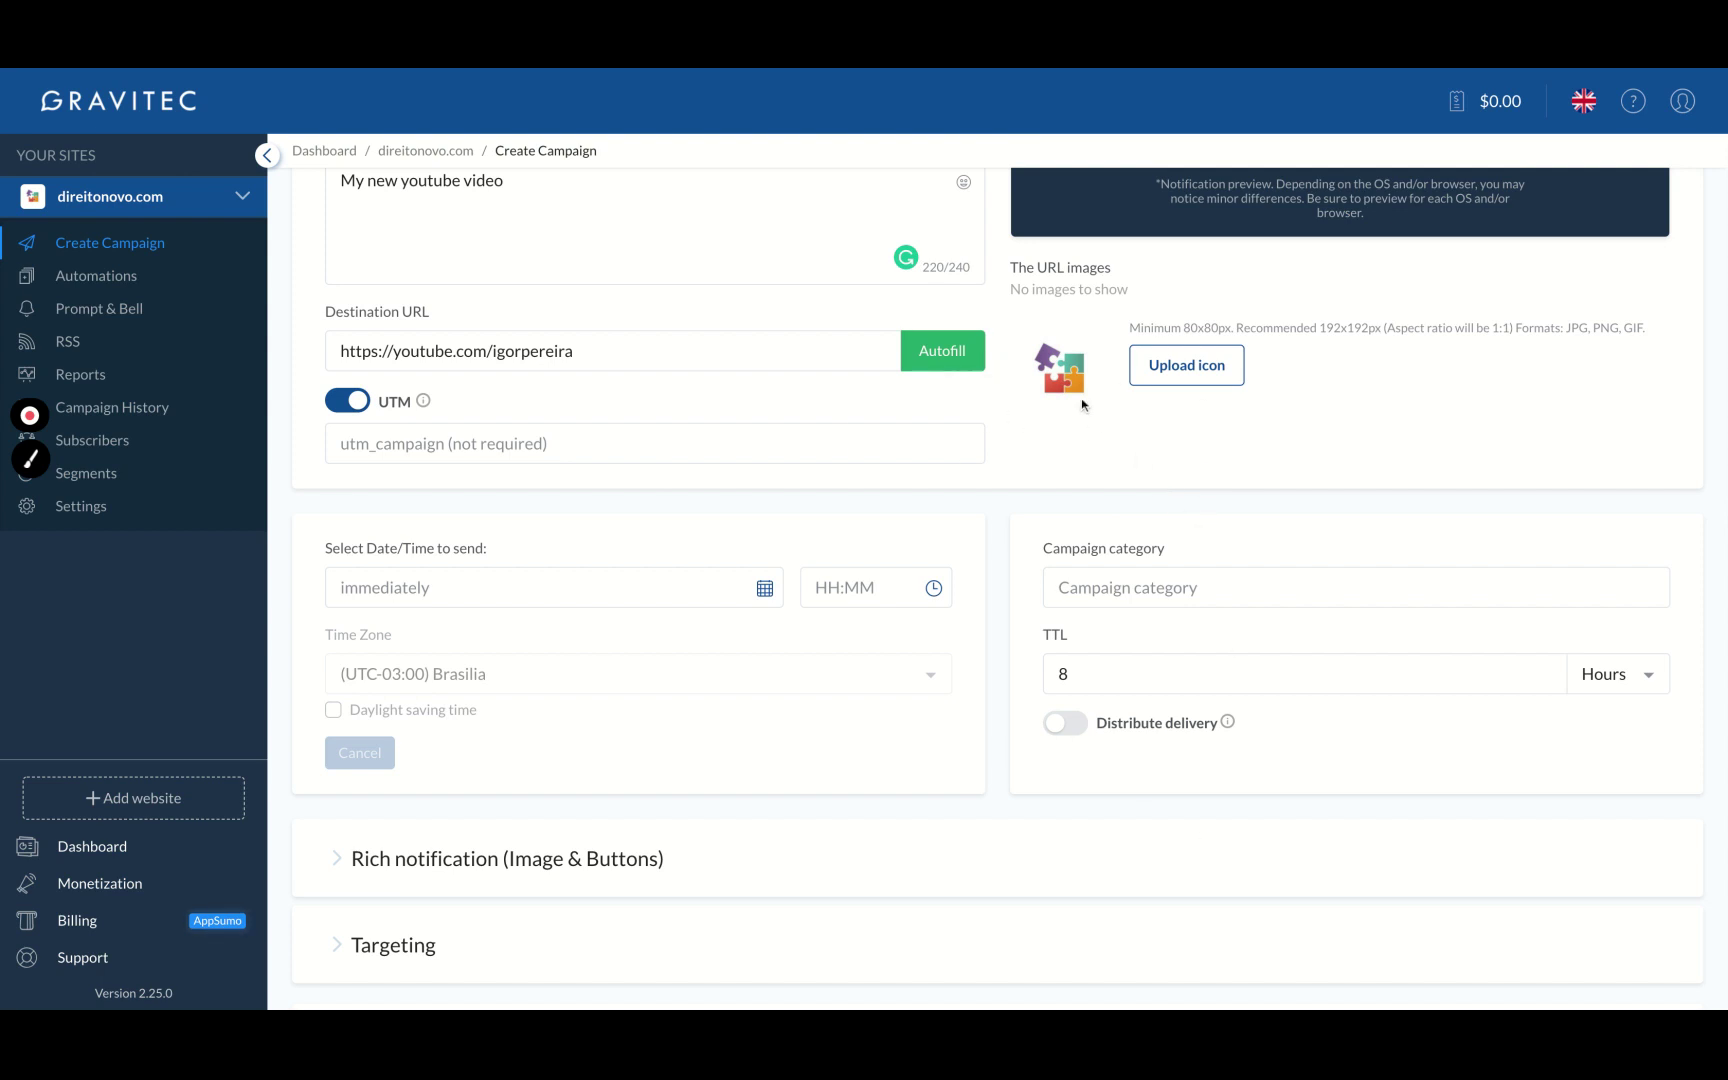
{"action": "scroll", "coordinate": [1081, 400], "scroll_direction": "up", "scroll_amount": 3}
{"action": "scroll", "coordinate": [792, 686], "scroll_direction": "down", "scroll_amount": 3}
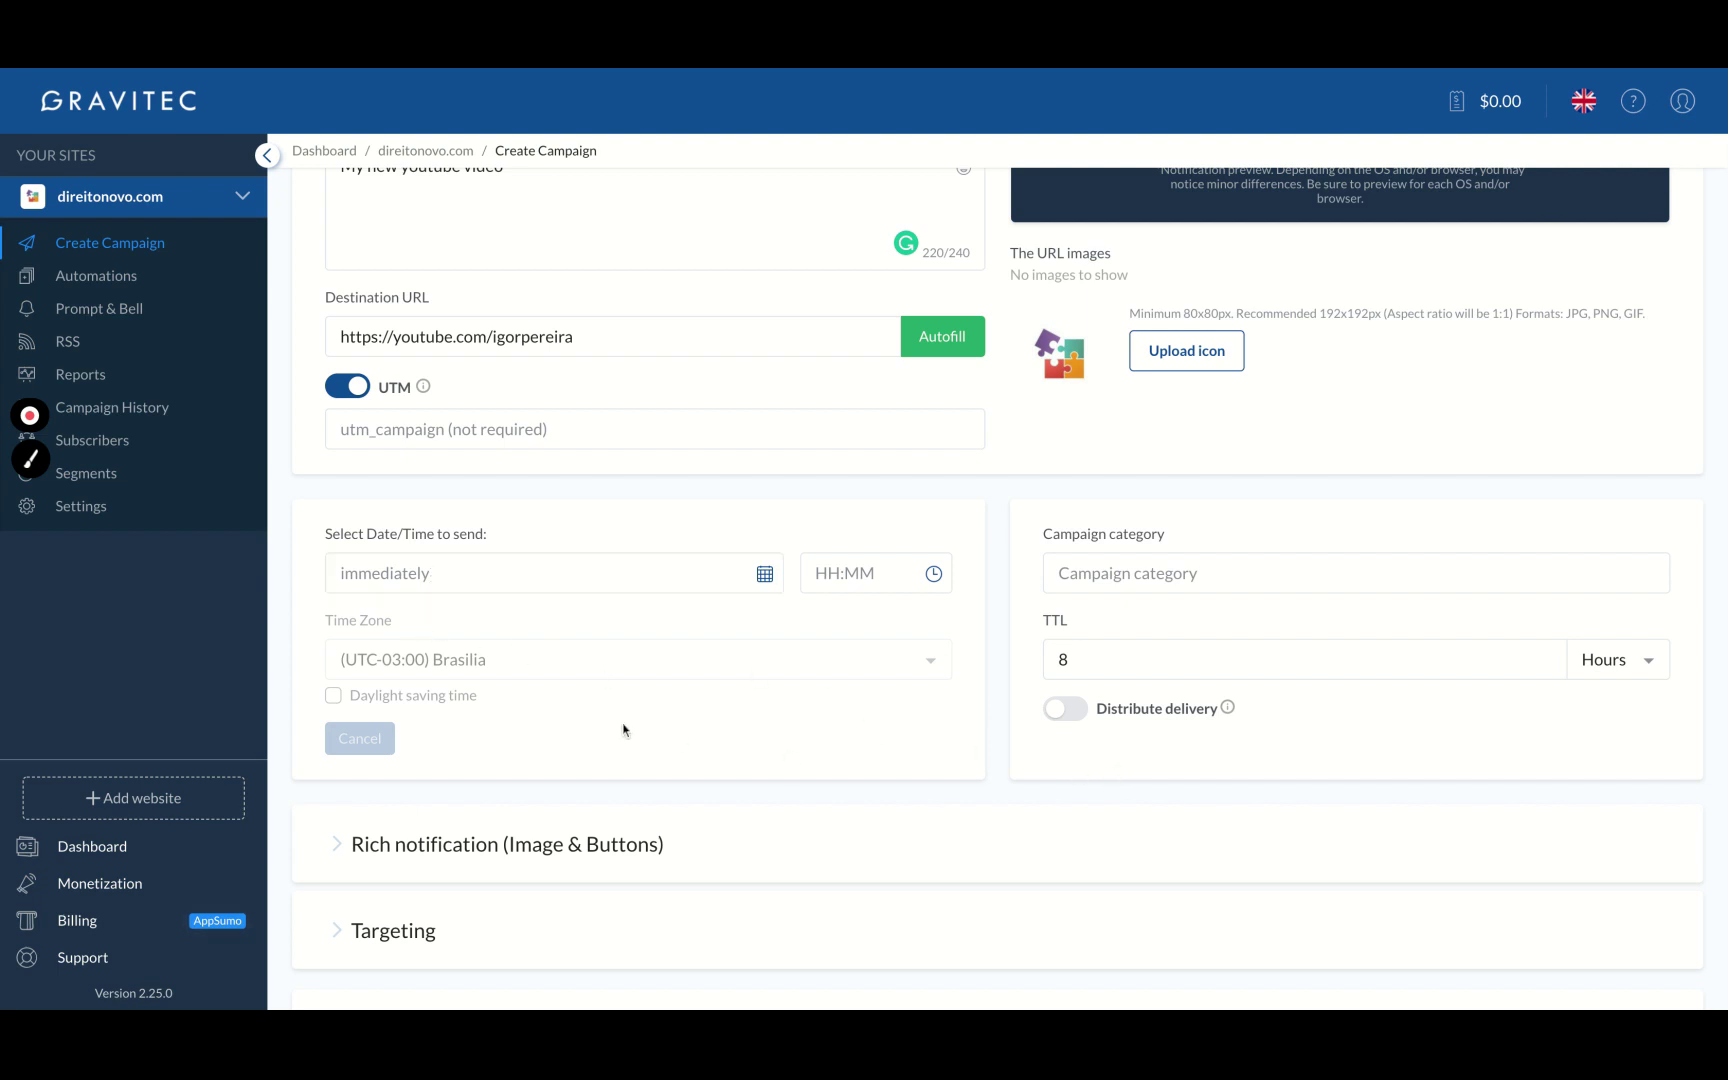
{"action": "scroll", "coordinate": [625, 728], "scroll_direction": "down", "scroll_amount": 1}
- Expand Rich notification (Image & Buttons) and switch on the First button
{"action": "left_click", "coordinate": [340, 735]}
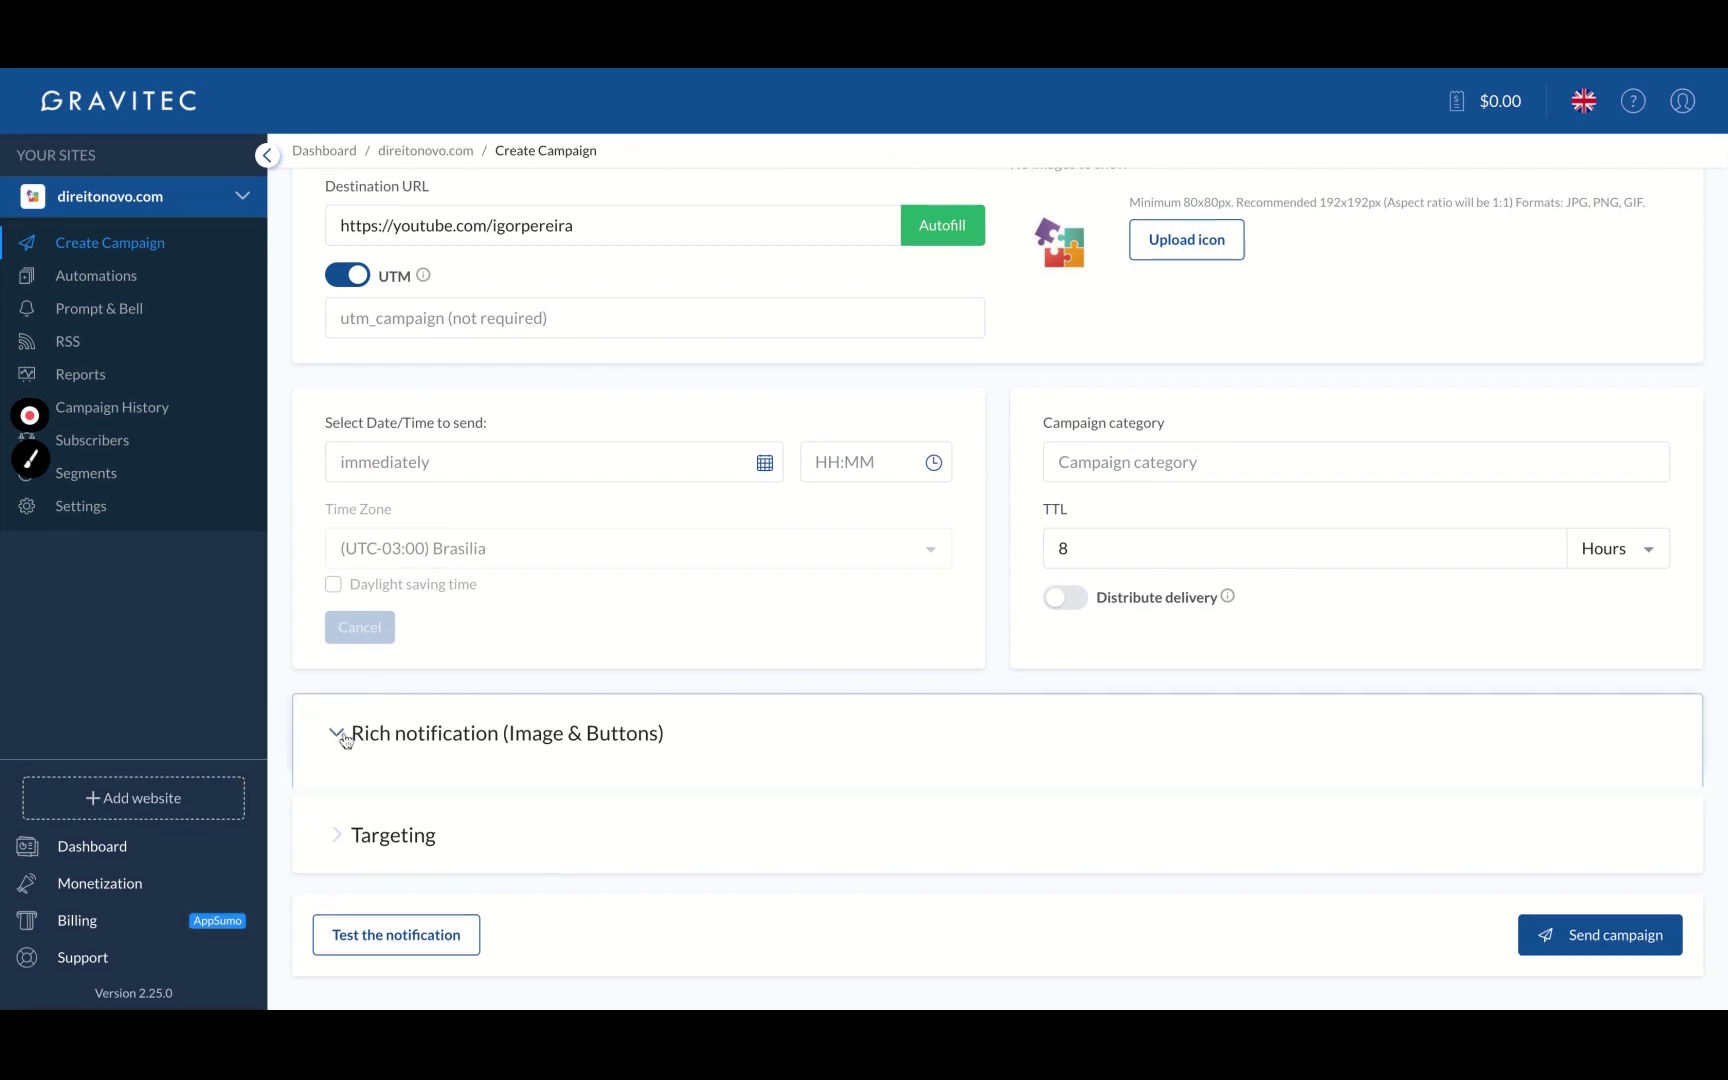
{"action": "scroll", "coordinate": [345, 740], "scroll_direction": "down", "scroll_amount": 5}
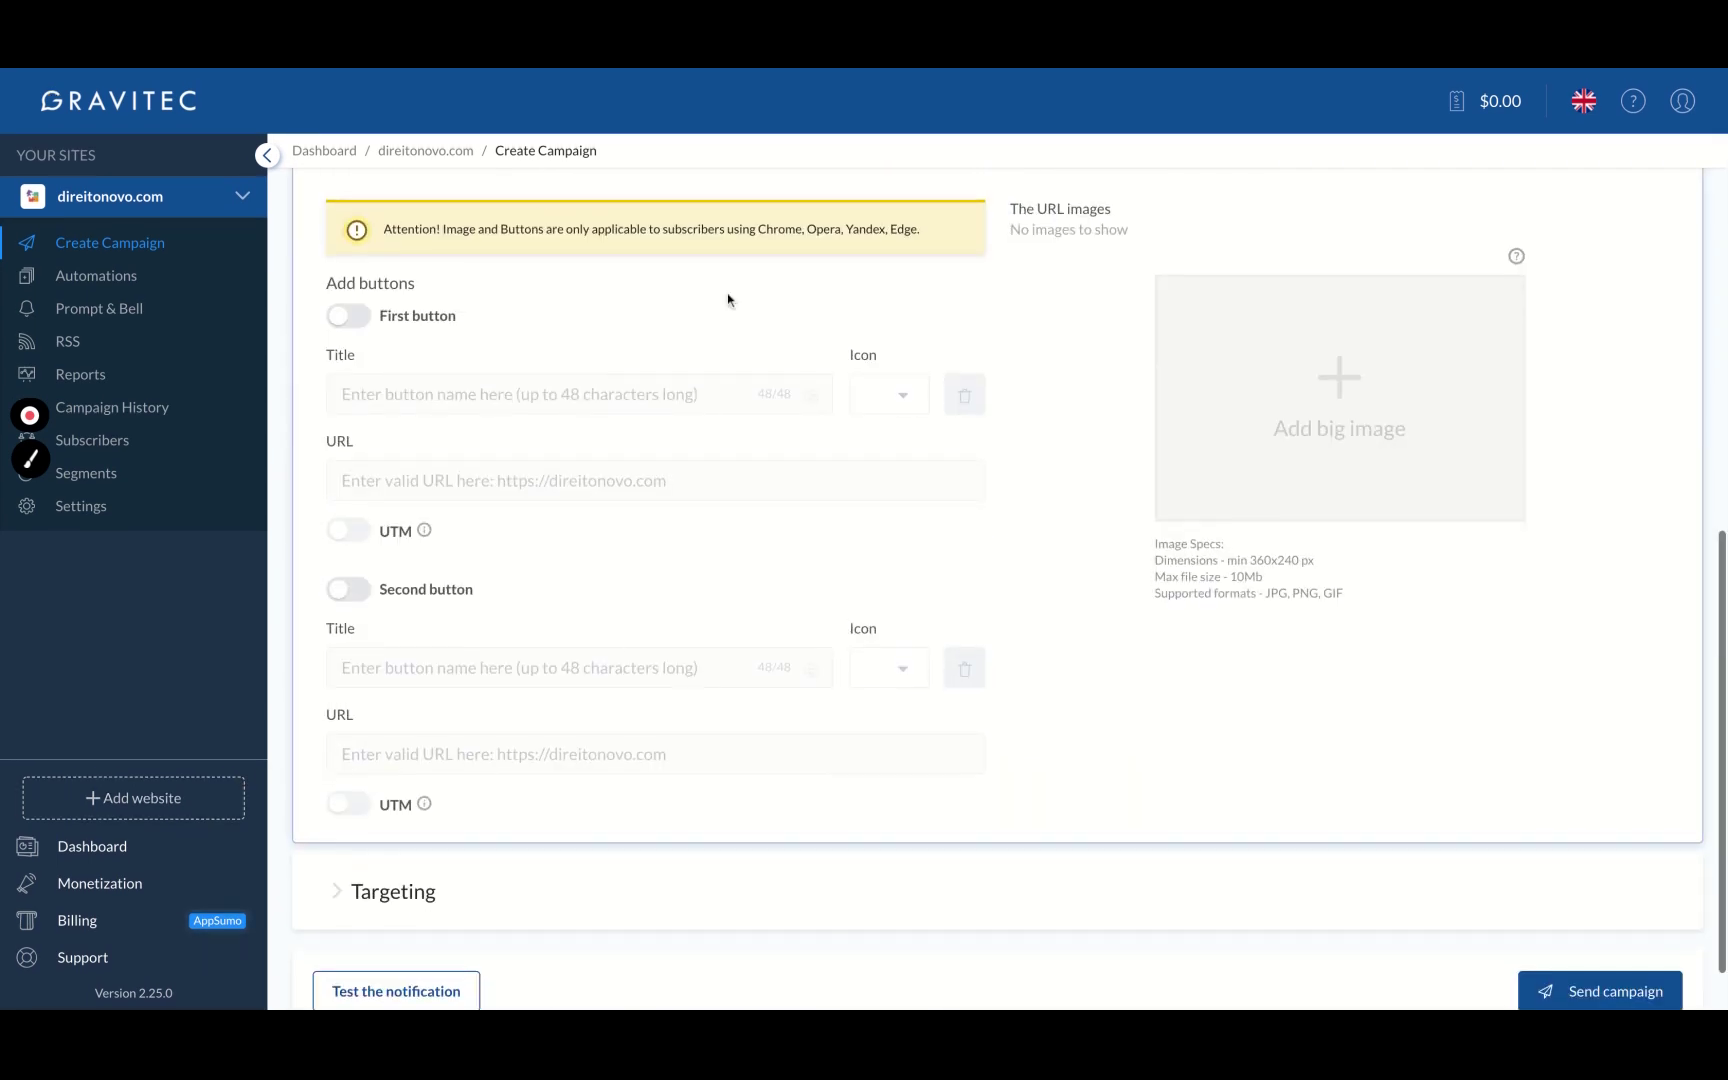
{"action": "scroll", "coordinate": [457, 445], "scroll_direction": "up", "scroll_amount": 3}
{"action": "scroll", "coordinate": [457, 445], "scroll_direction": "down", "scroll_amount": 3}
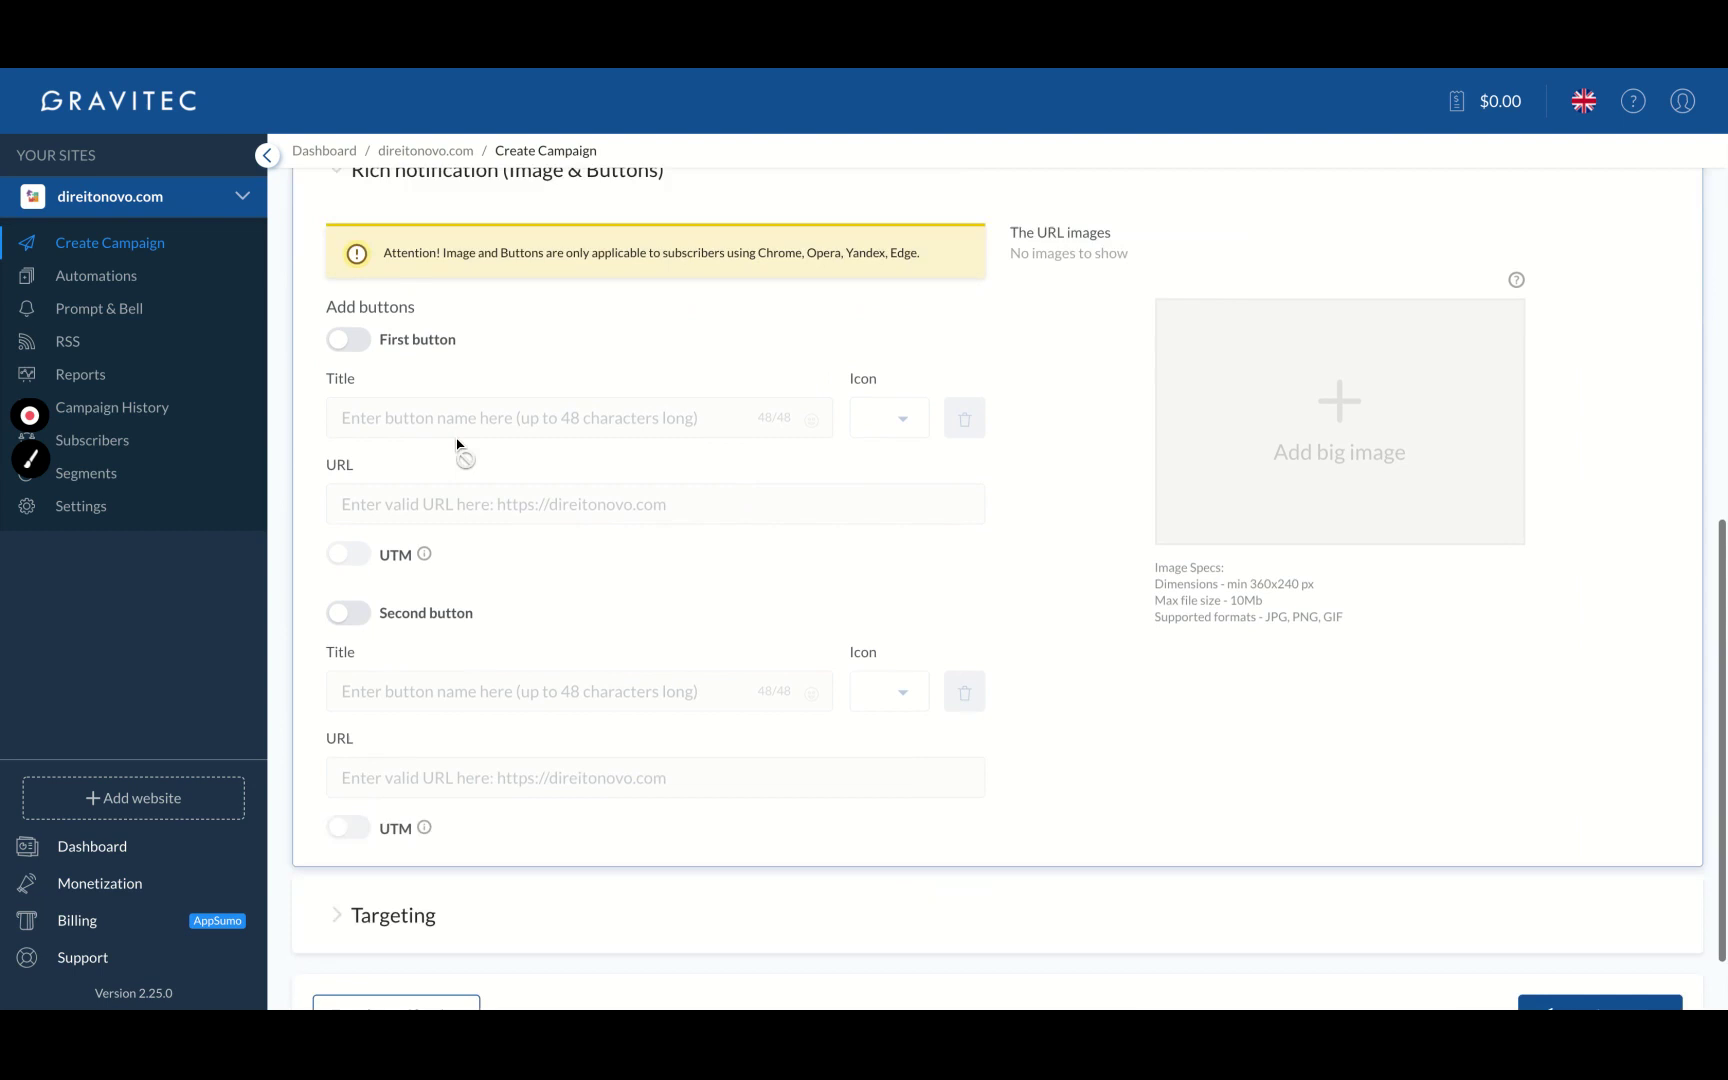
{"action": "scroll", "coordinate": [455, 451], "scroll_direction": "up", "scroll_amount": 1}
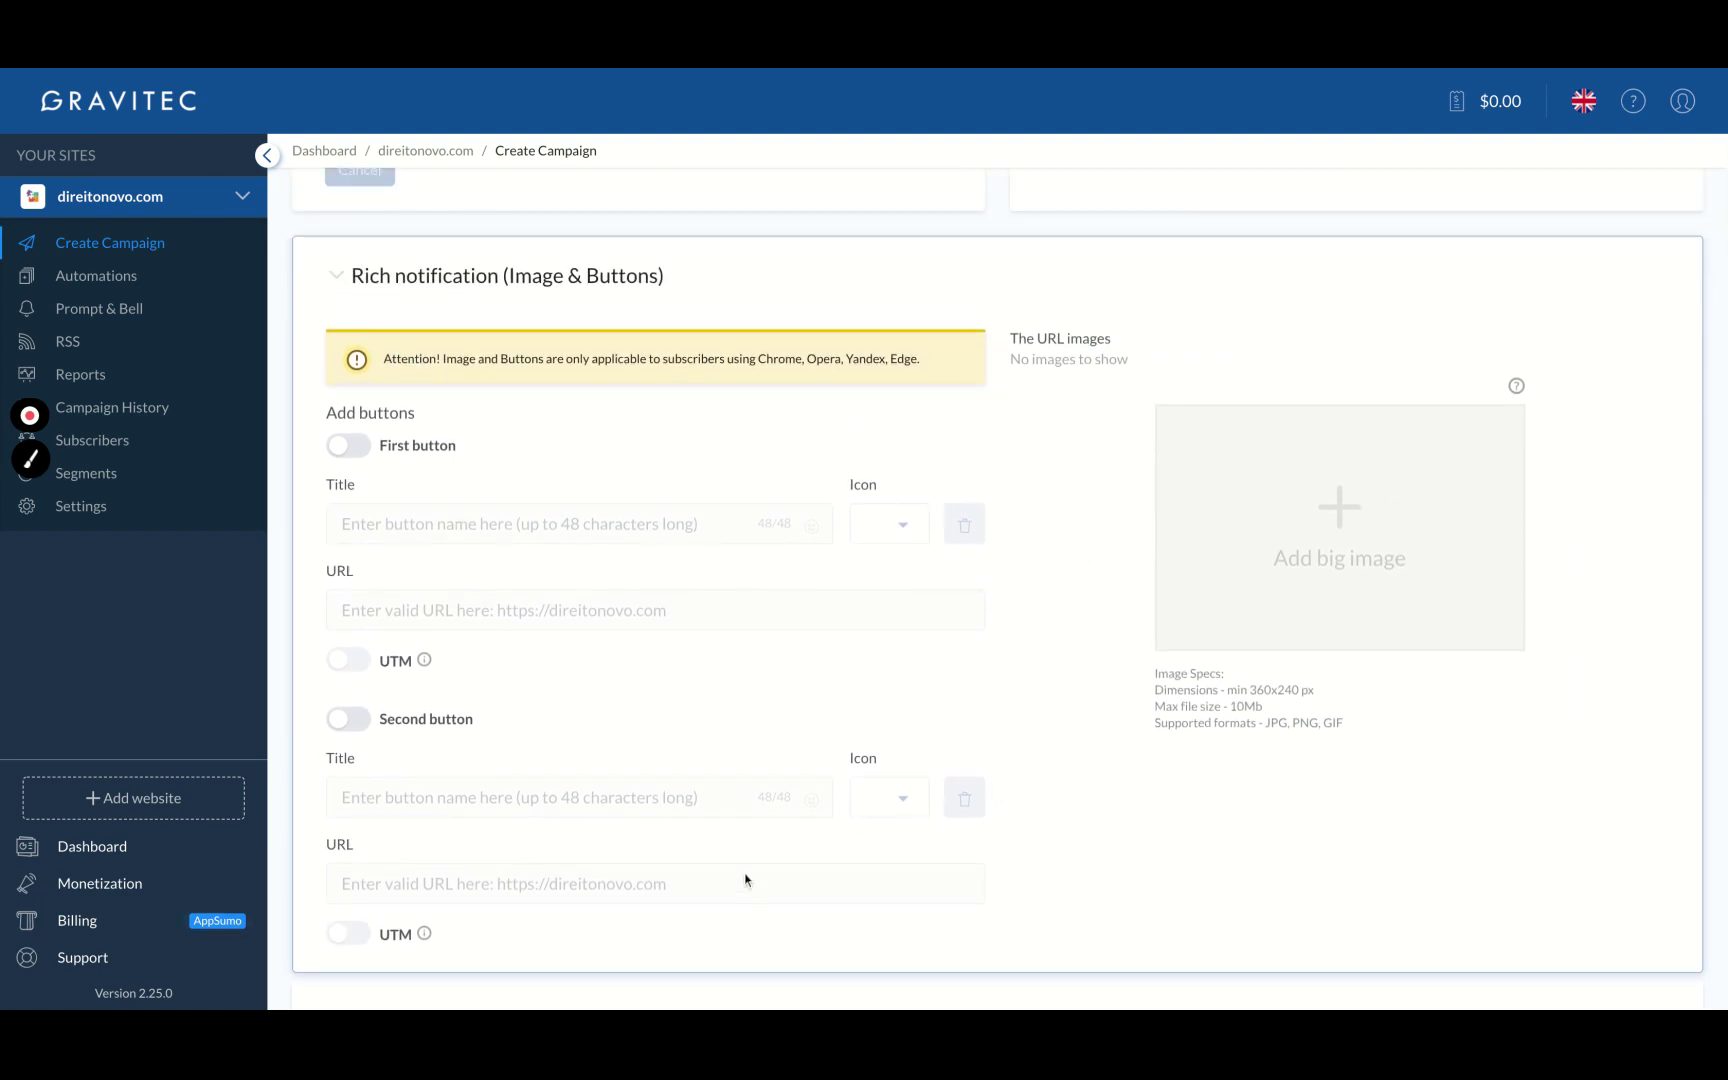
{"action": "scroll", "coordinate": [750, 880], "scroll_direction": "down", "scroll_amount": 2}
{"action": "scroll", "coordinate": [494, 734], "scroll_direction": "up", "scroll_amount": 10}
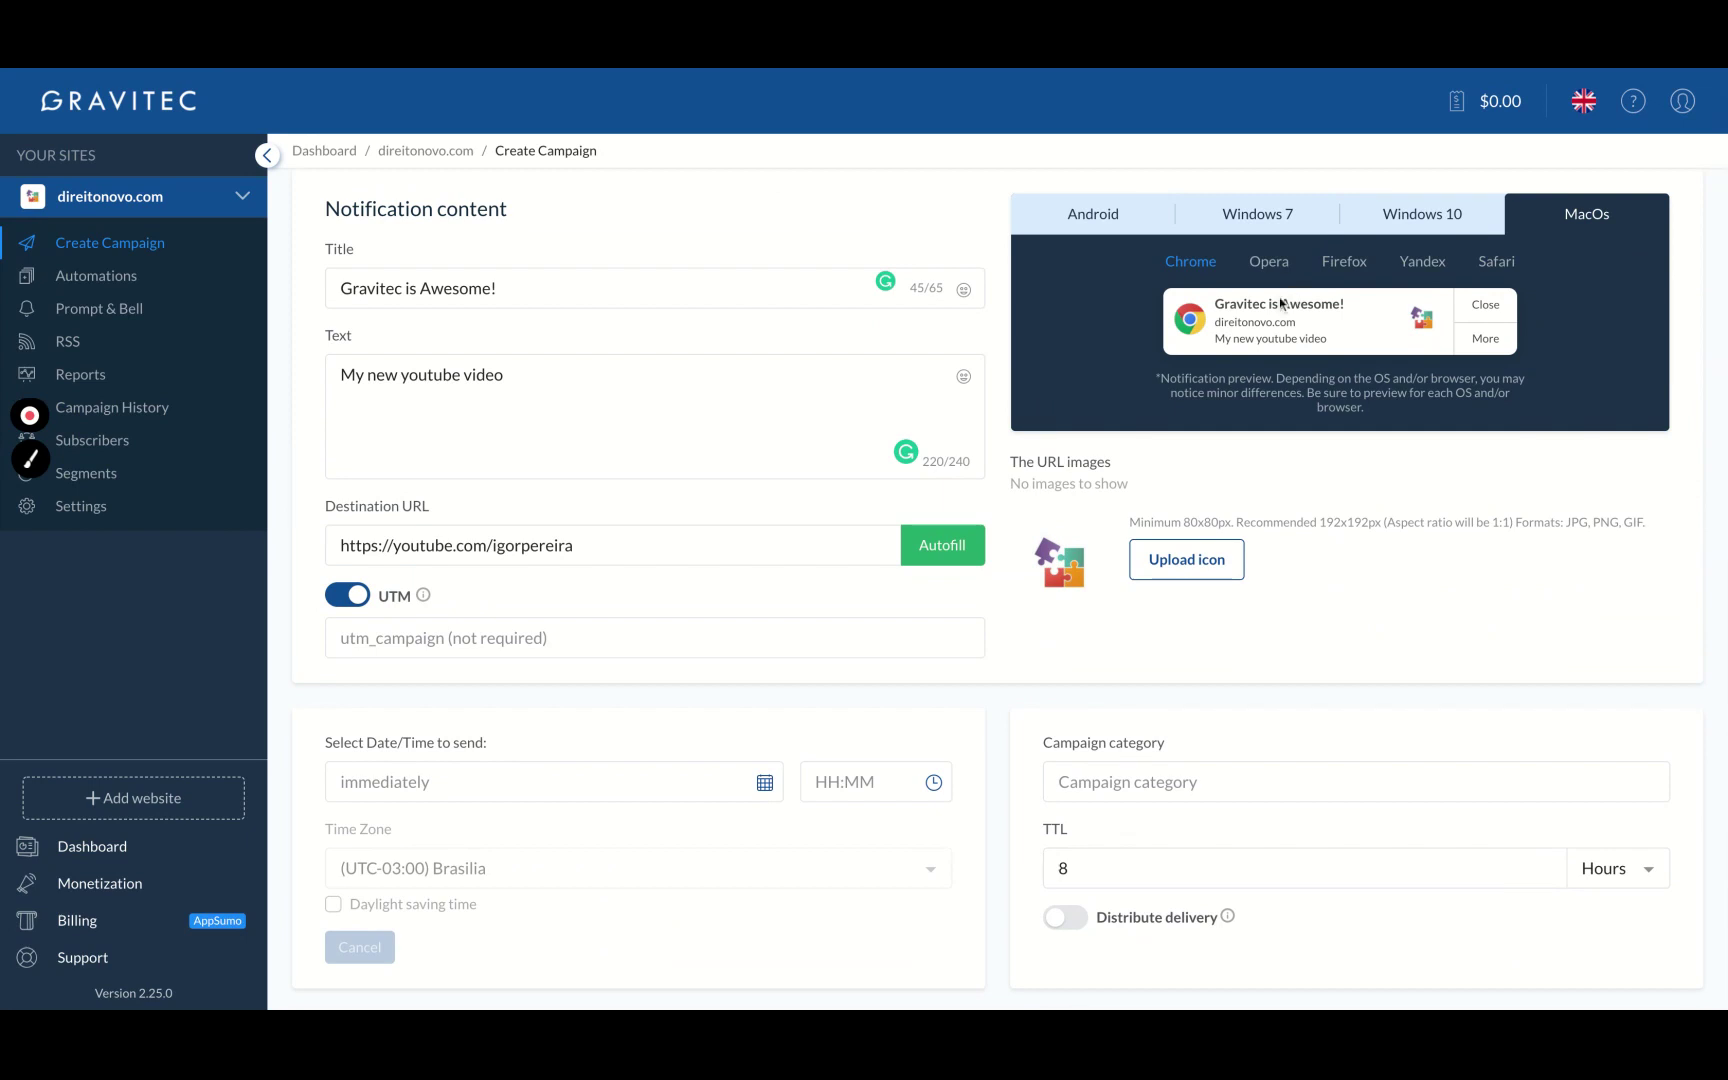
{"action": "scroll", "coordinate": [560, 785], "scroll_direction": "down", "scroll_amount": 5}
{"action": "left_click", "coordinate": [347, 667]}
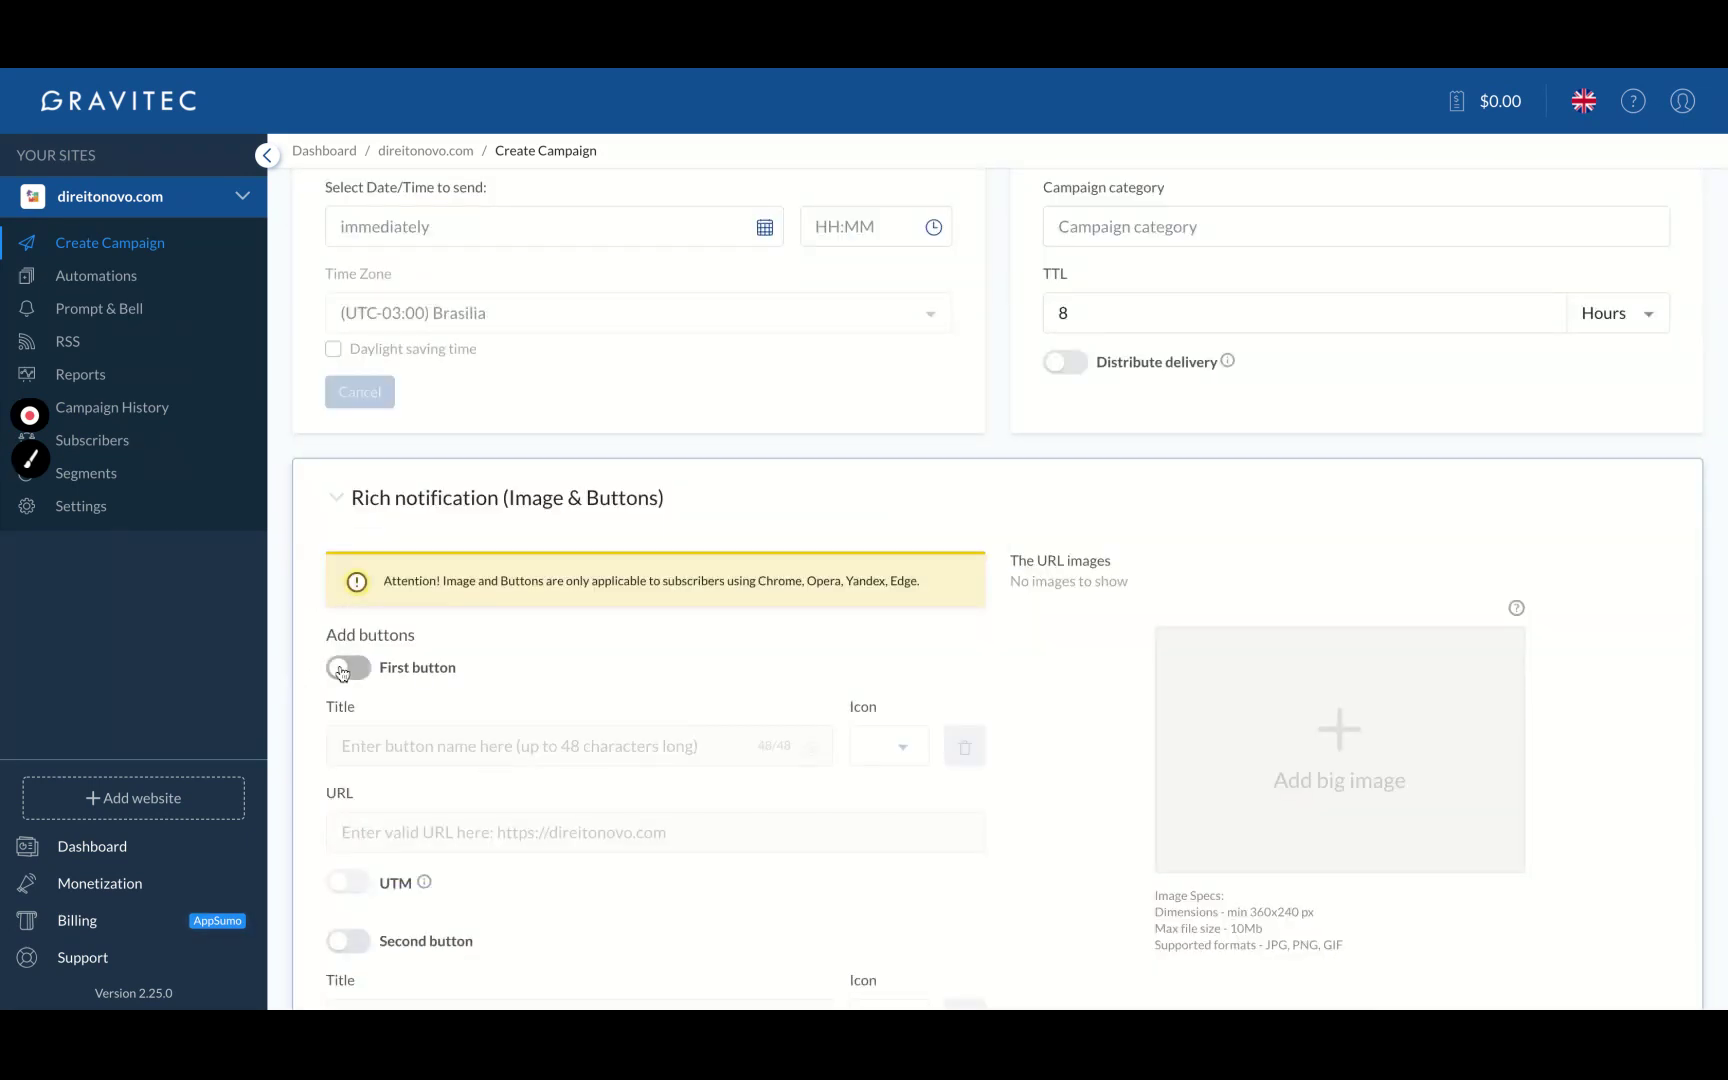
- Expand the Targeting section to see the 6 targeted subscribers
{"action": "scroll", "coordinate": [967, 660], "scroll_direction": "up", "scroll_amount": 6}
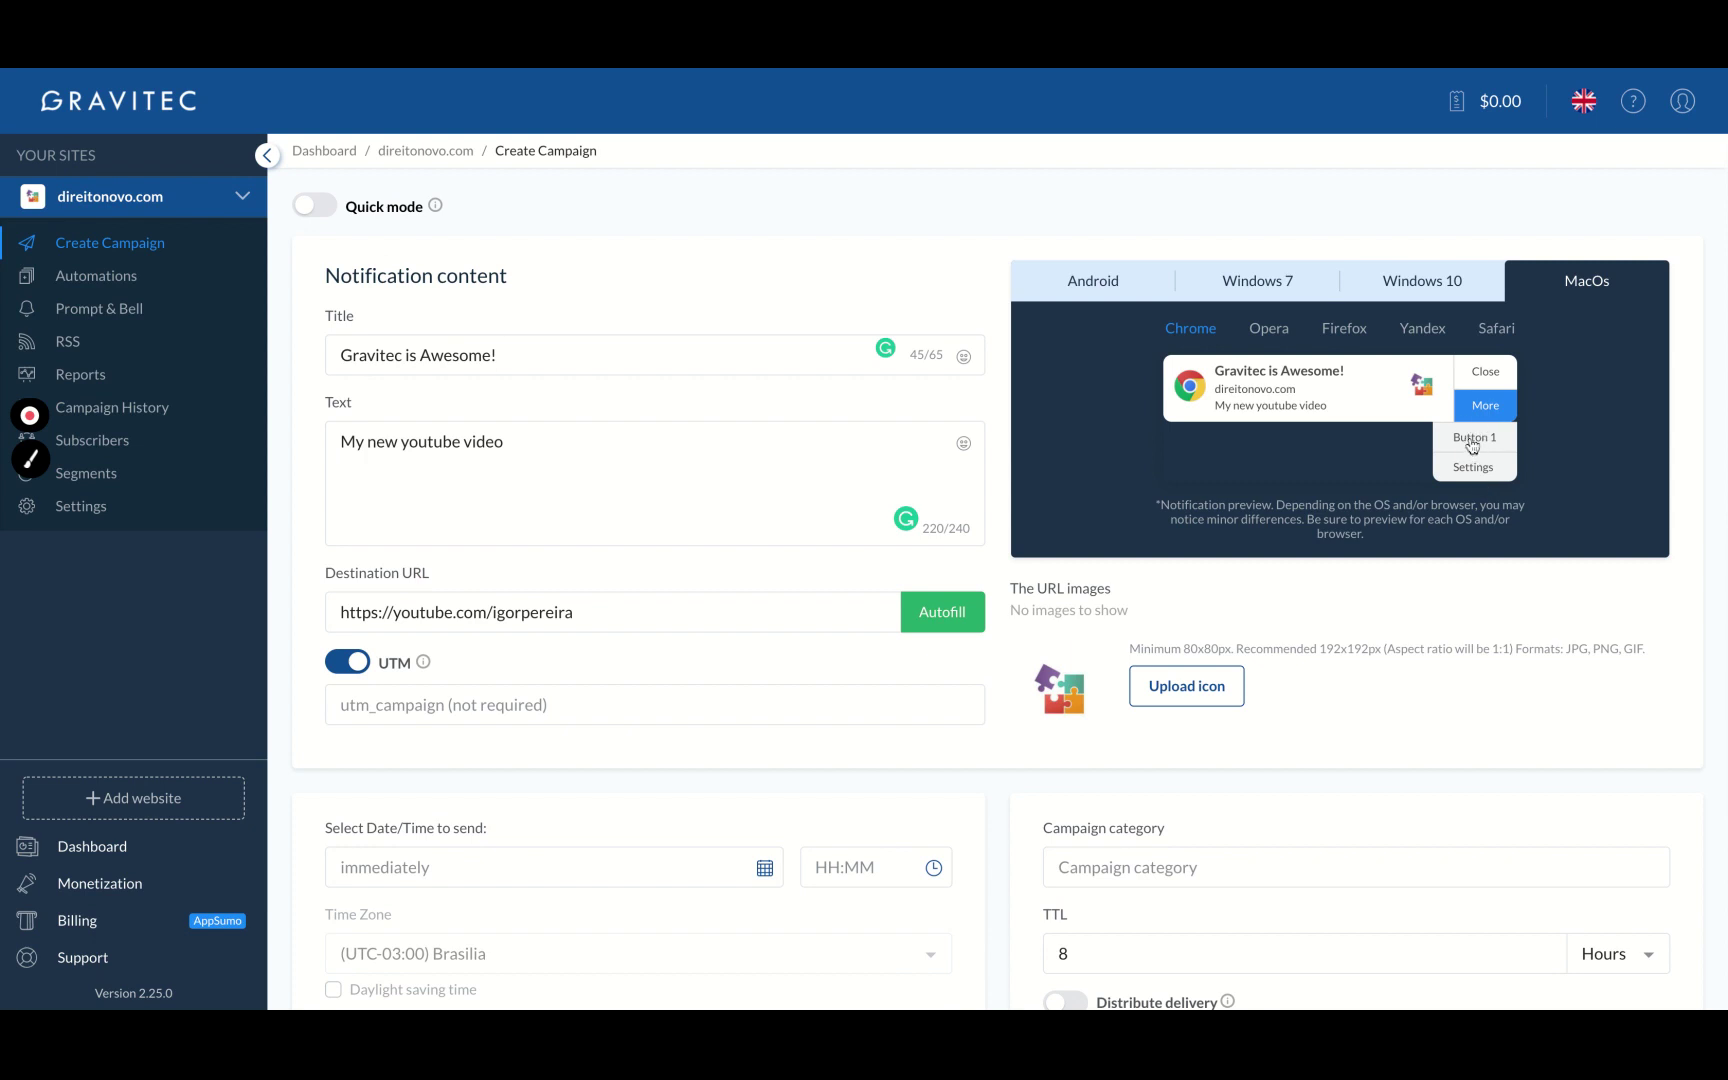
{"action": "scroll", "coordinate": [768, 606], "scroll_direction": "down", "scroll_amount": 9}
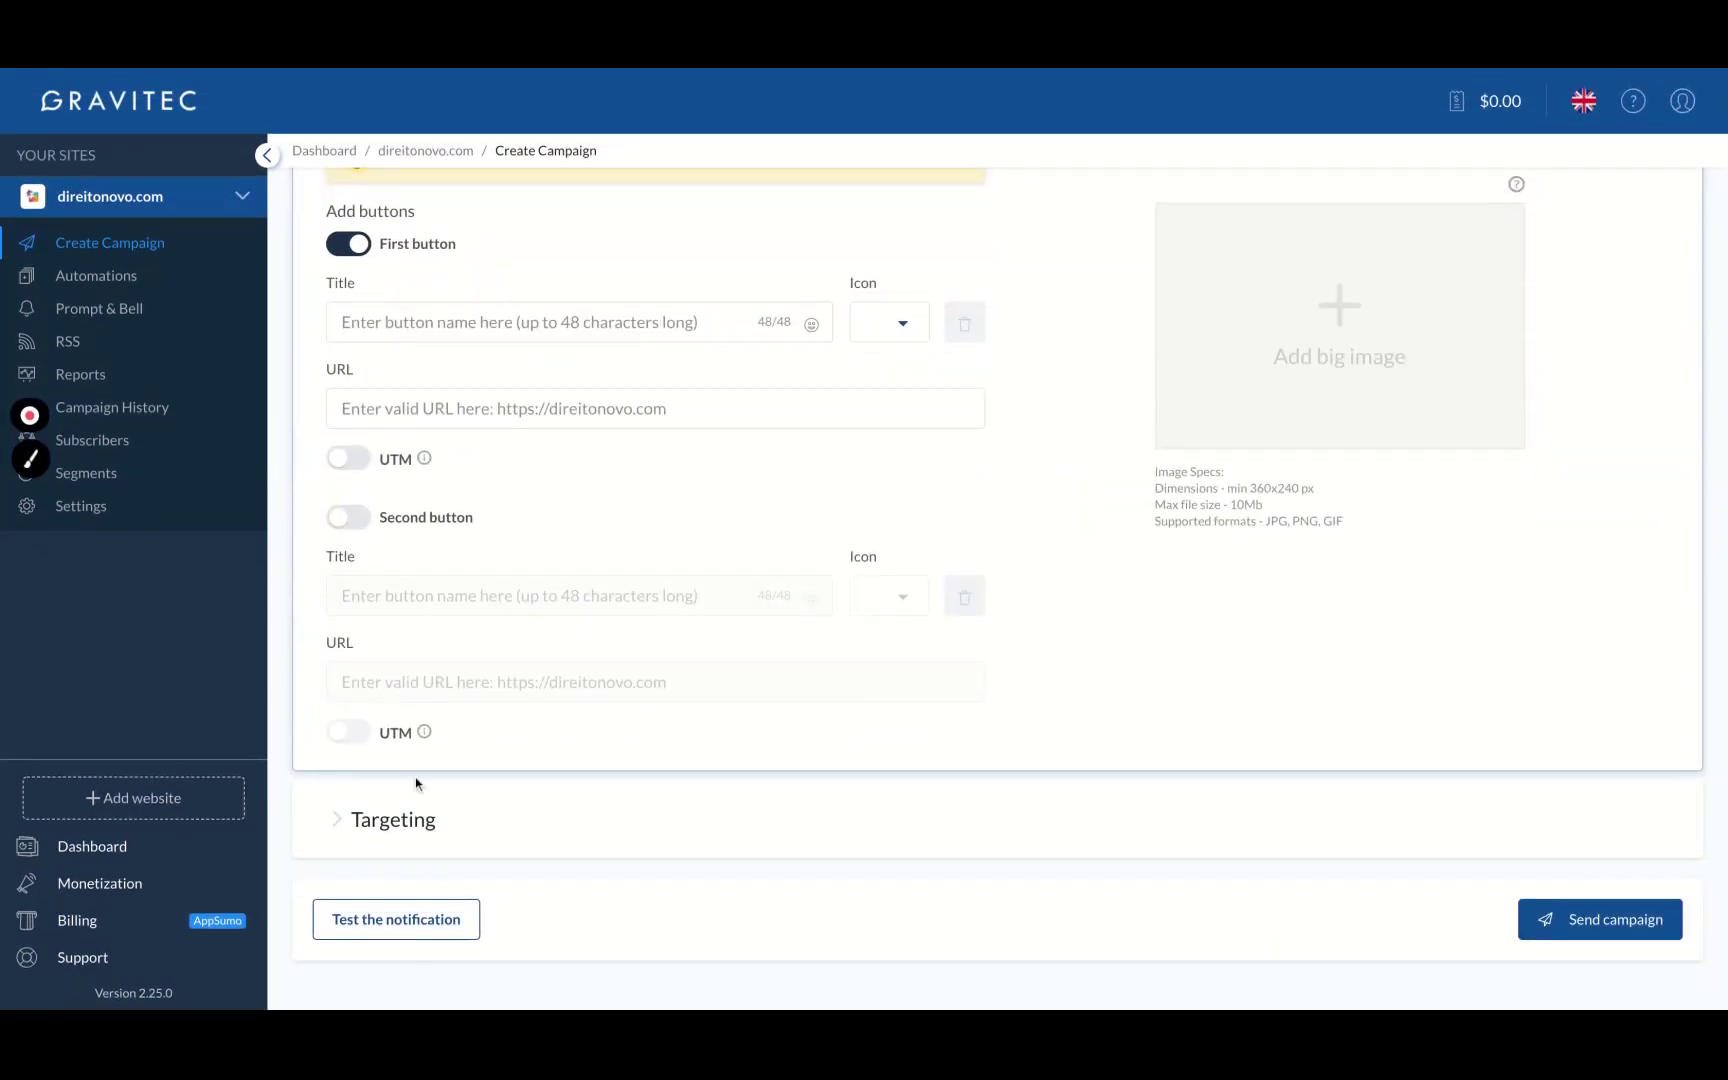
{"action": "left_click", "coordinate": [340, 818]}
{"action": "scroll", "coordinate": [535, 737], "scroll_direction": "down", "scroll_amount": 5}
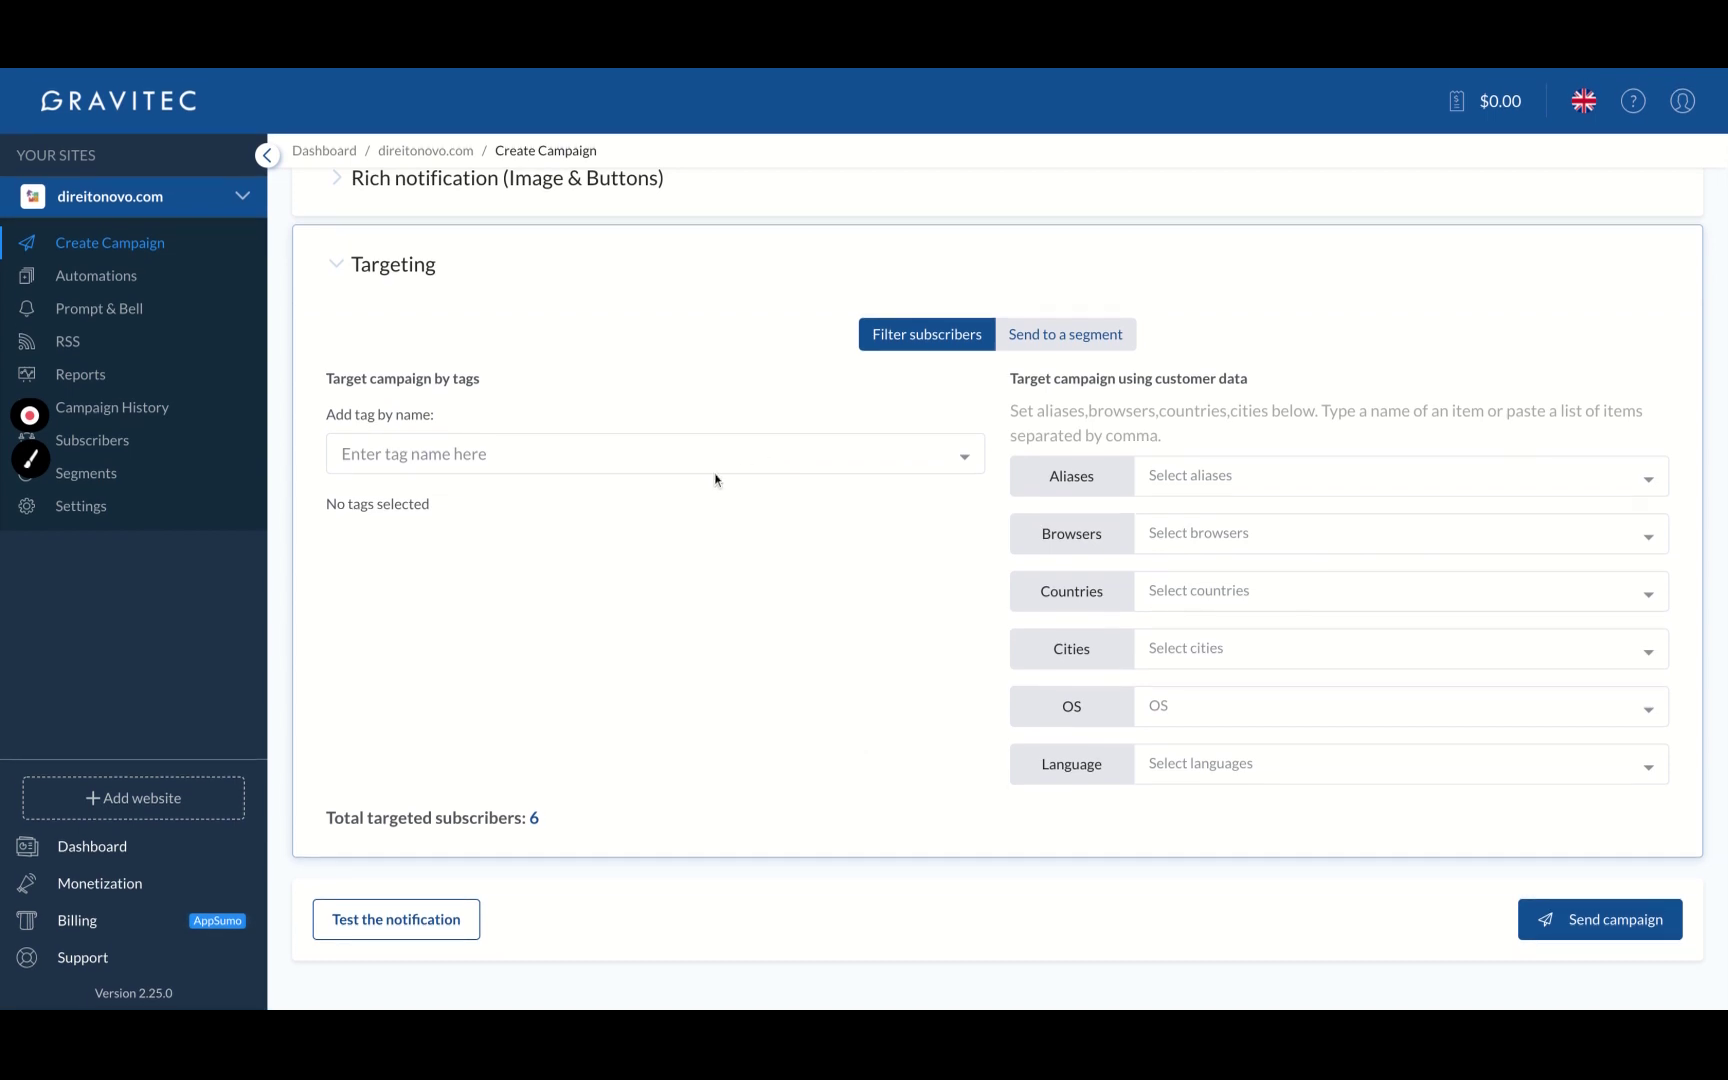
{"action": "scroll", "coordinate": [764, 600], "scroll_direction": "up", "scroll_amount": 10}
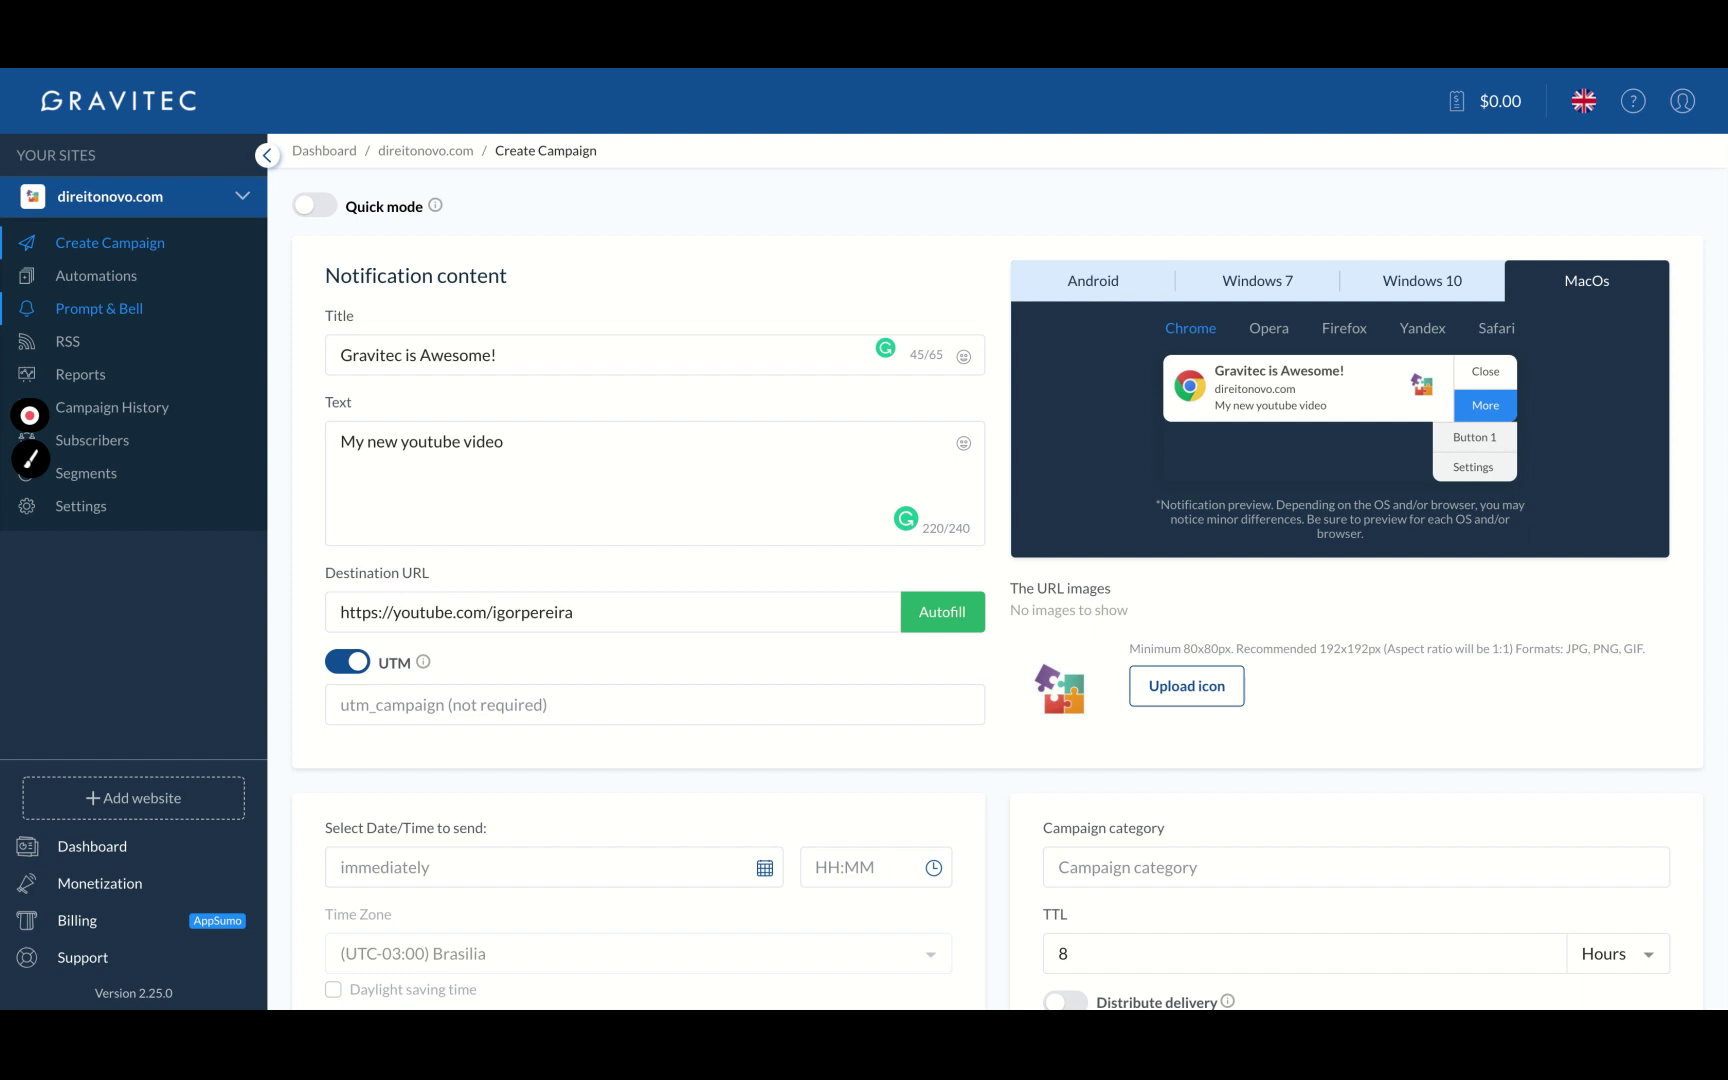
- Open Prompt & Bell settings and switch the permission prompt to the Mobile platform
{"action": "left_click", "coordinate": [99, 308]}
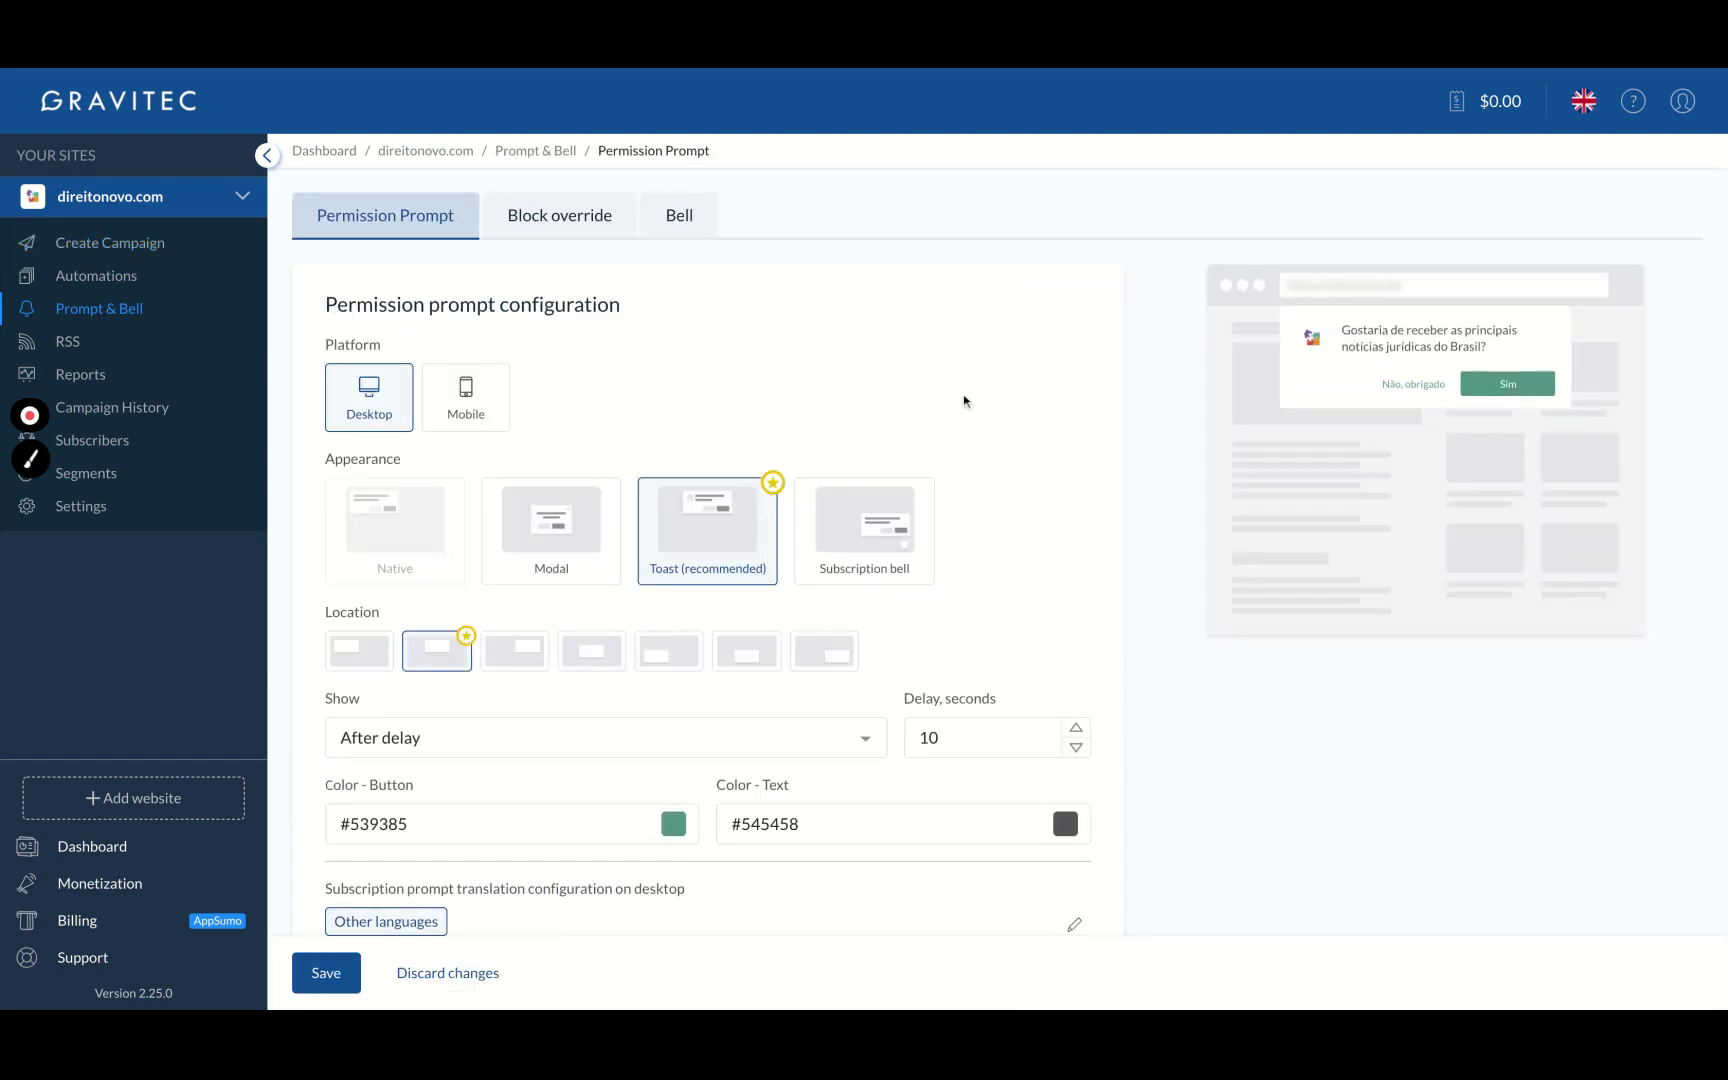
{"action": "scroll", "coordinate": [893, 492], "scroll_direction": "down", "scroll_amount": 1}
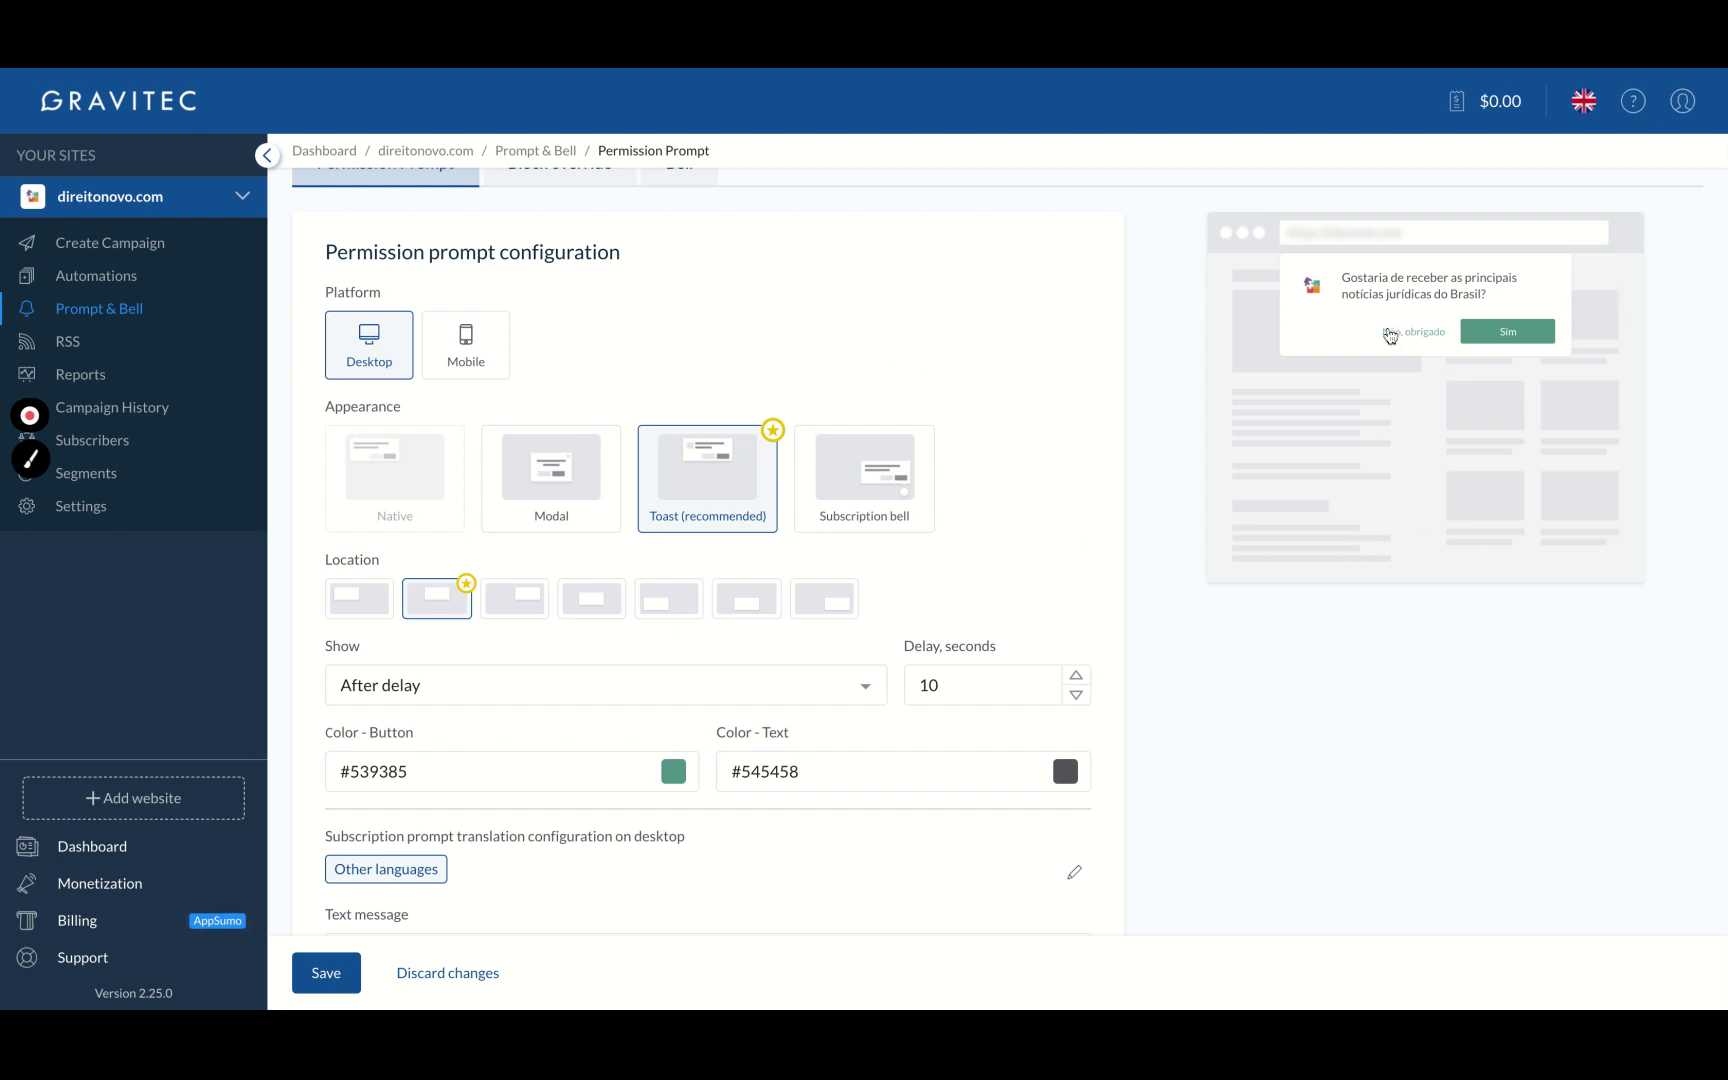
{"action": "mouse_move", "coordinate": [358, 538]}
{"action": "left_click", "coordinate": [459, 367]}
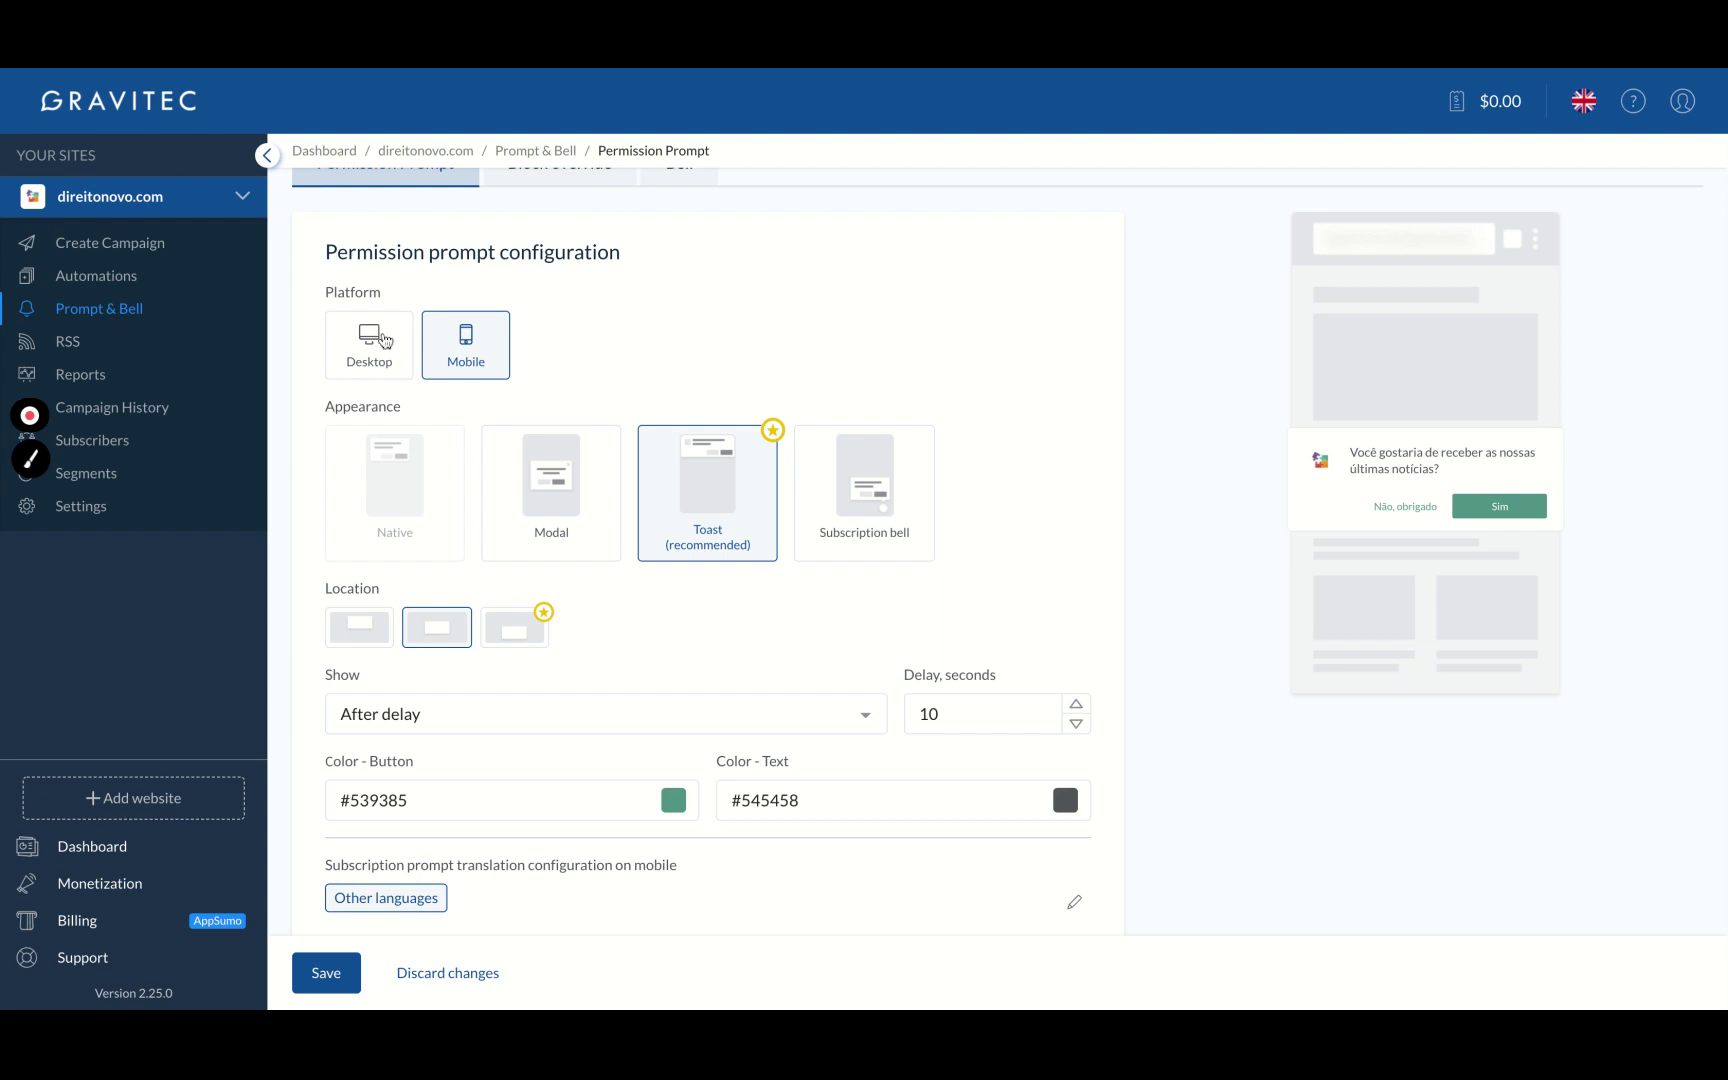
{"action": "scroll", "coordinate": [578, 586], "scroll_direction": "down", "scroll_amount": 3}
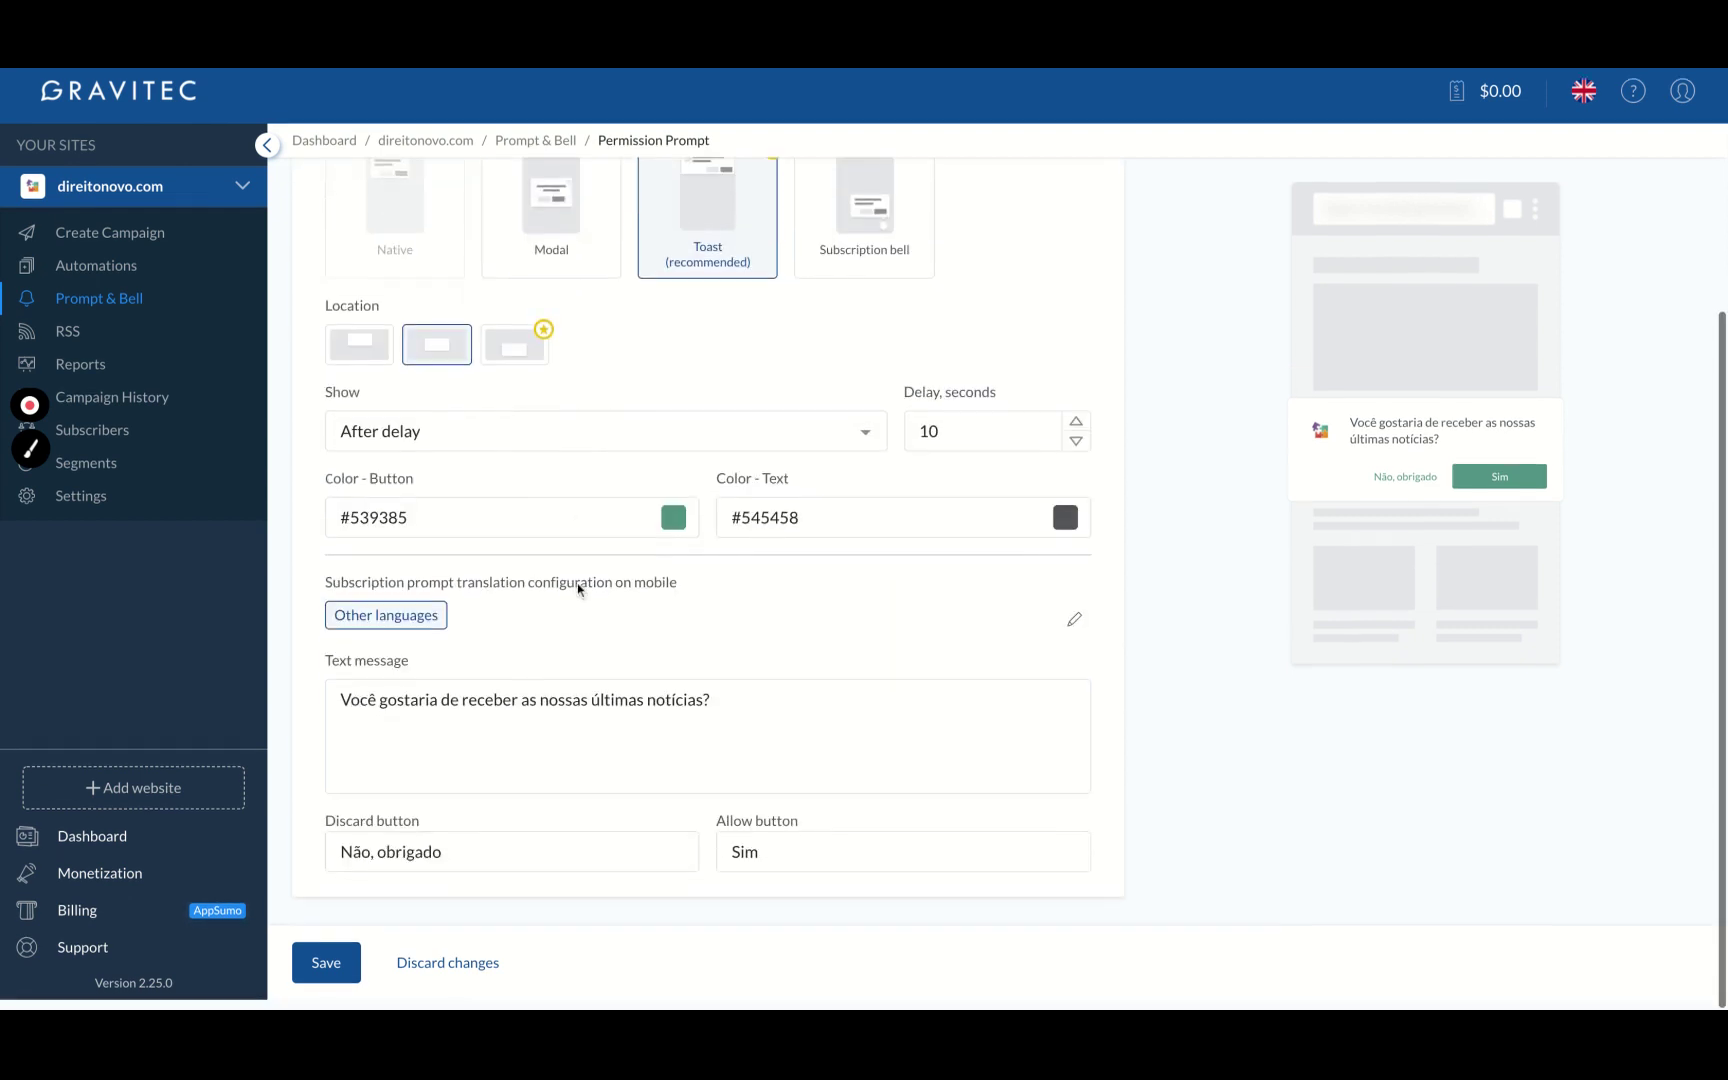
{"action": "scroll", "coordinate": [578, 586], "scroll_direction": "up", "scroll_amount": 3}
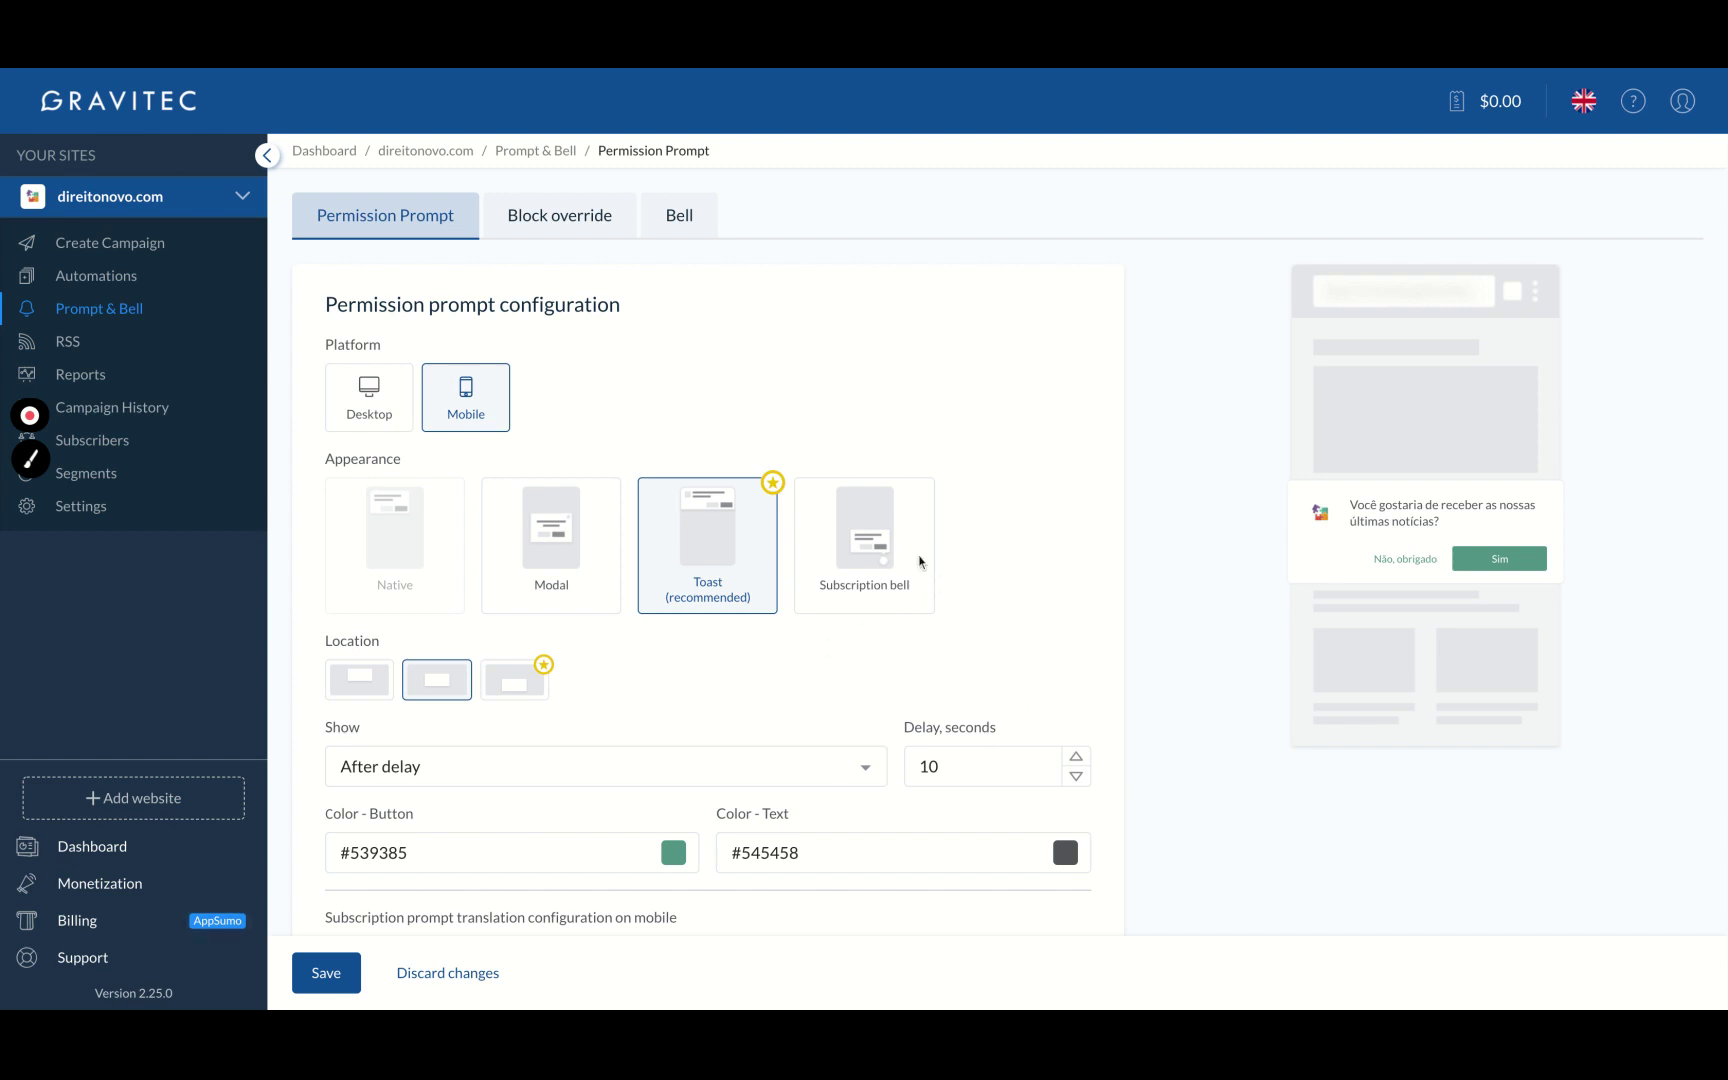
- Return the prompt to Desktop, try the Subscription bell and Modal styles, then settle on Toast
{"action": "left_click", "coordinate": [349, 395]}
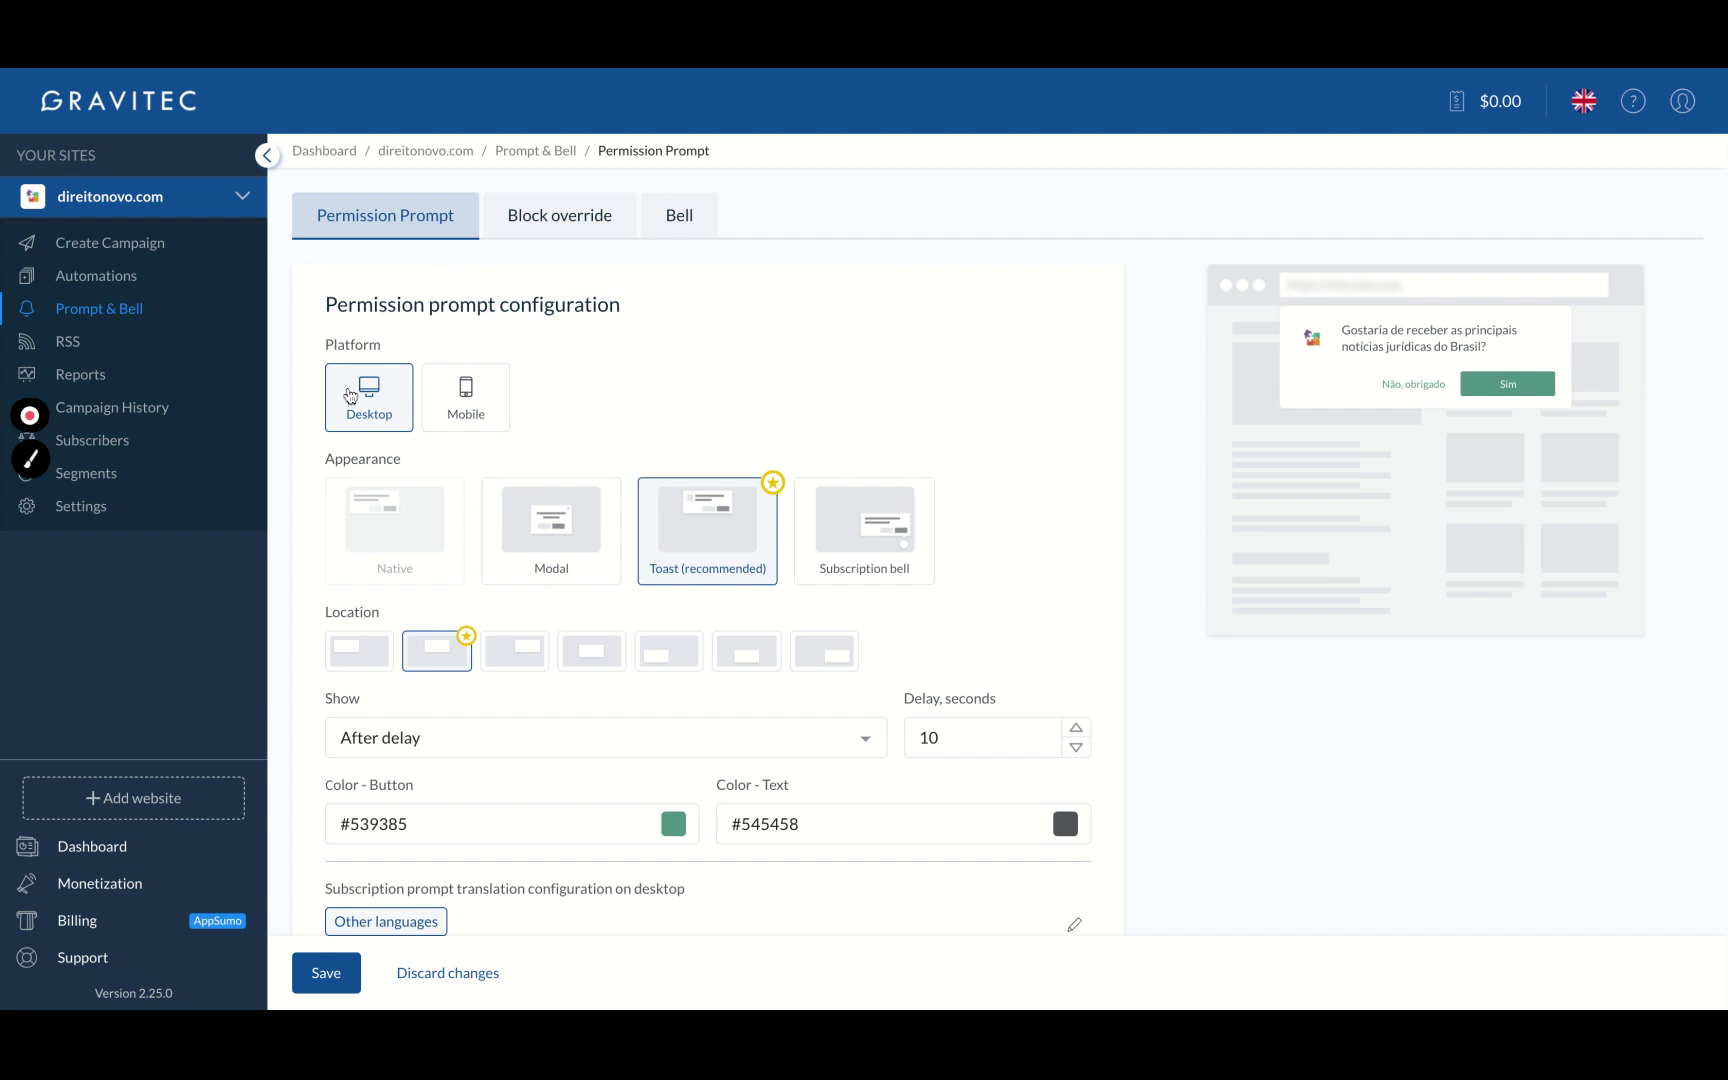
{"action": "left_click", "coordinate": [868, 555]}
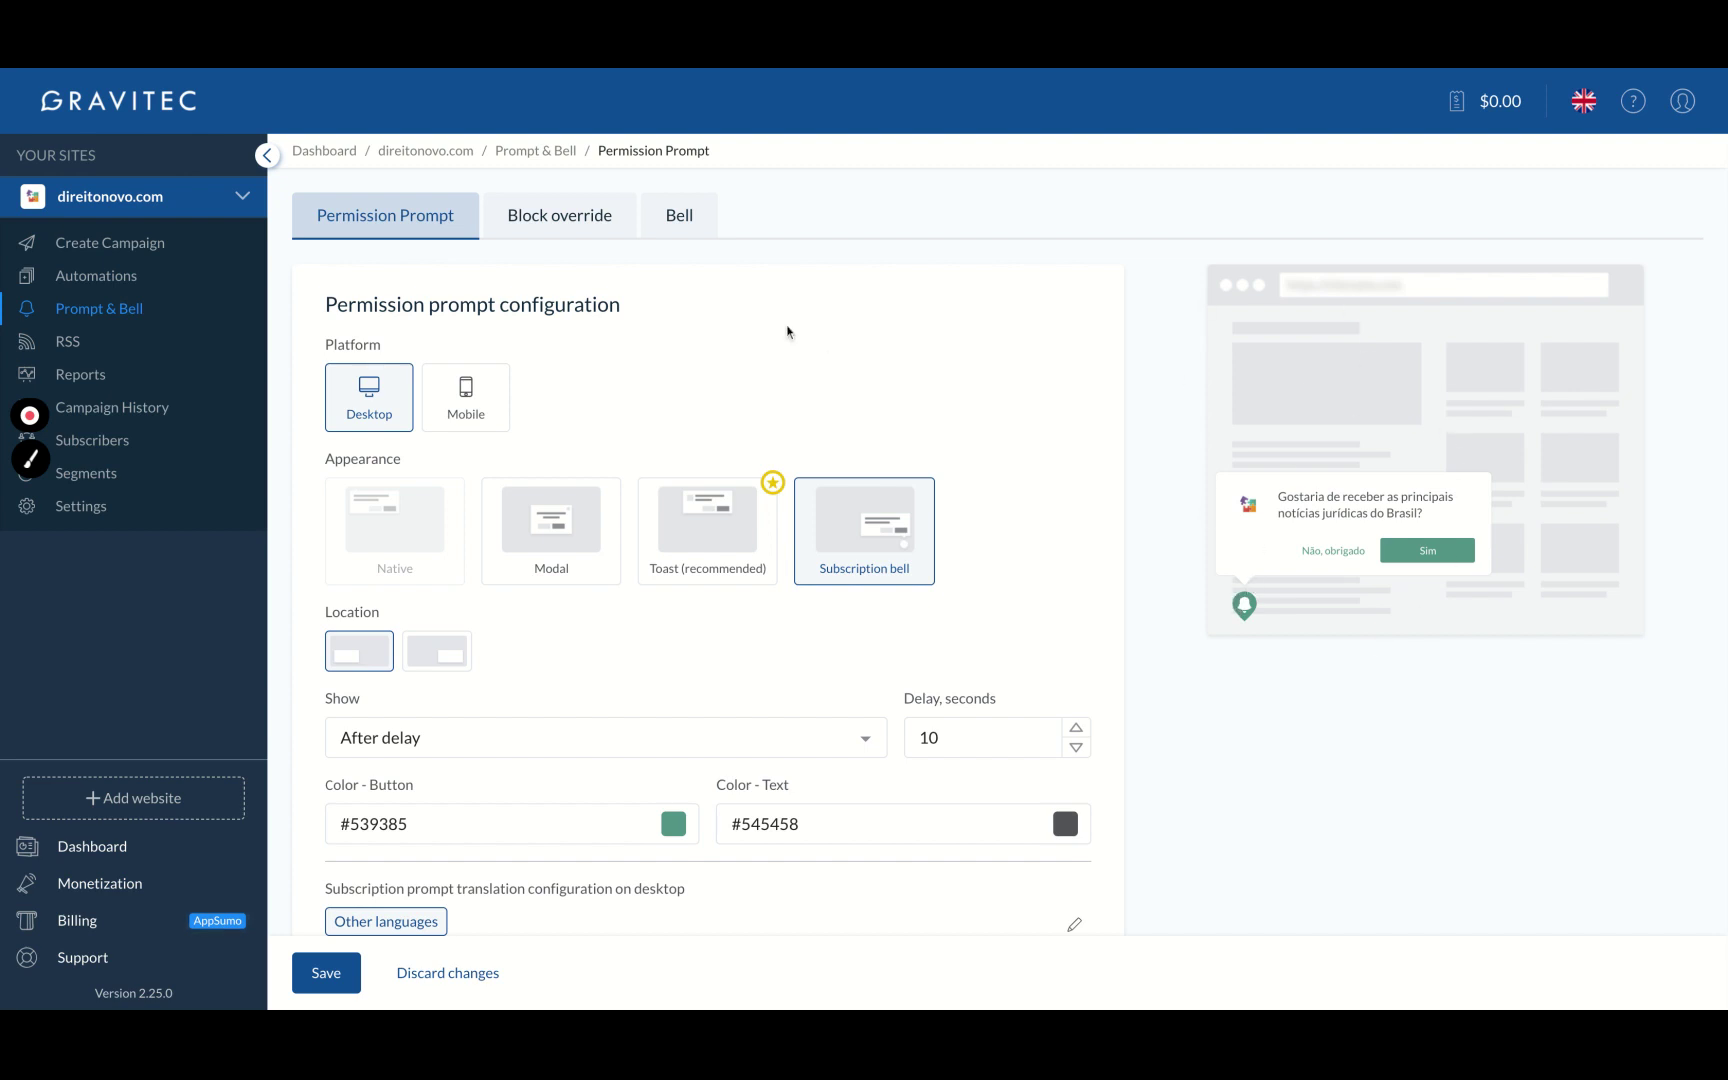
{"action": "left_click", "coordinate": [578, 514]}
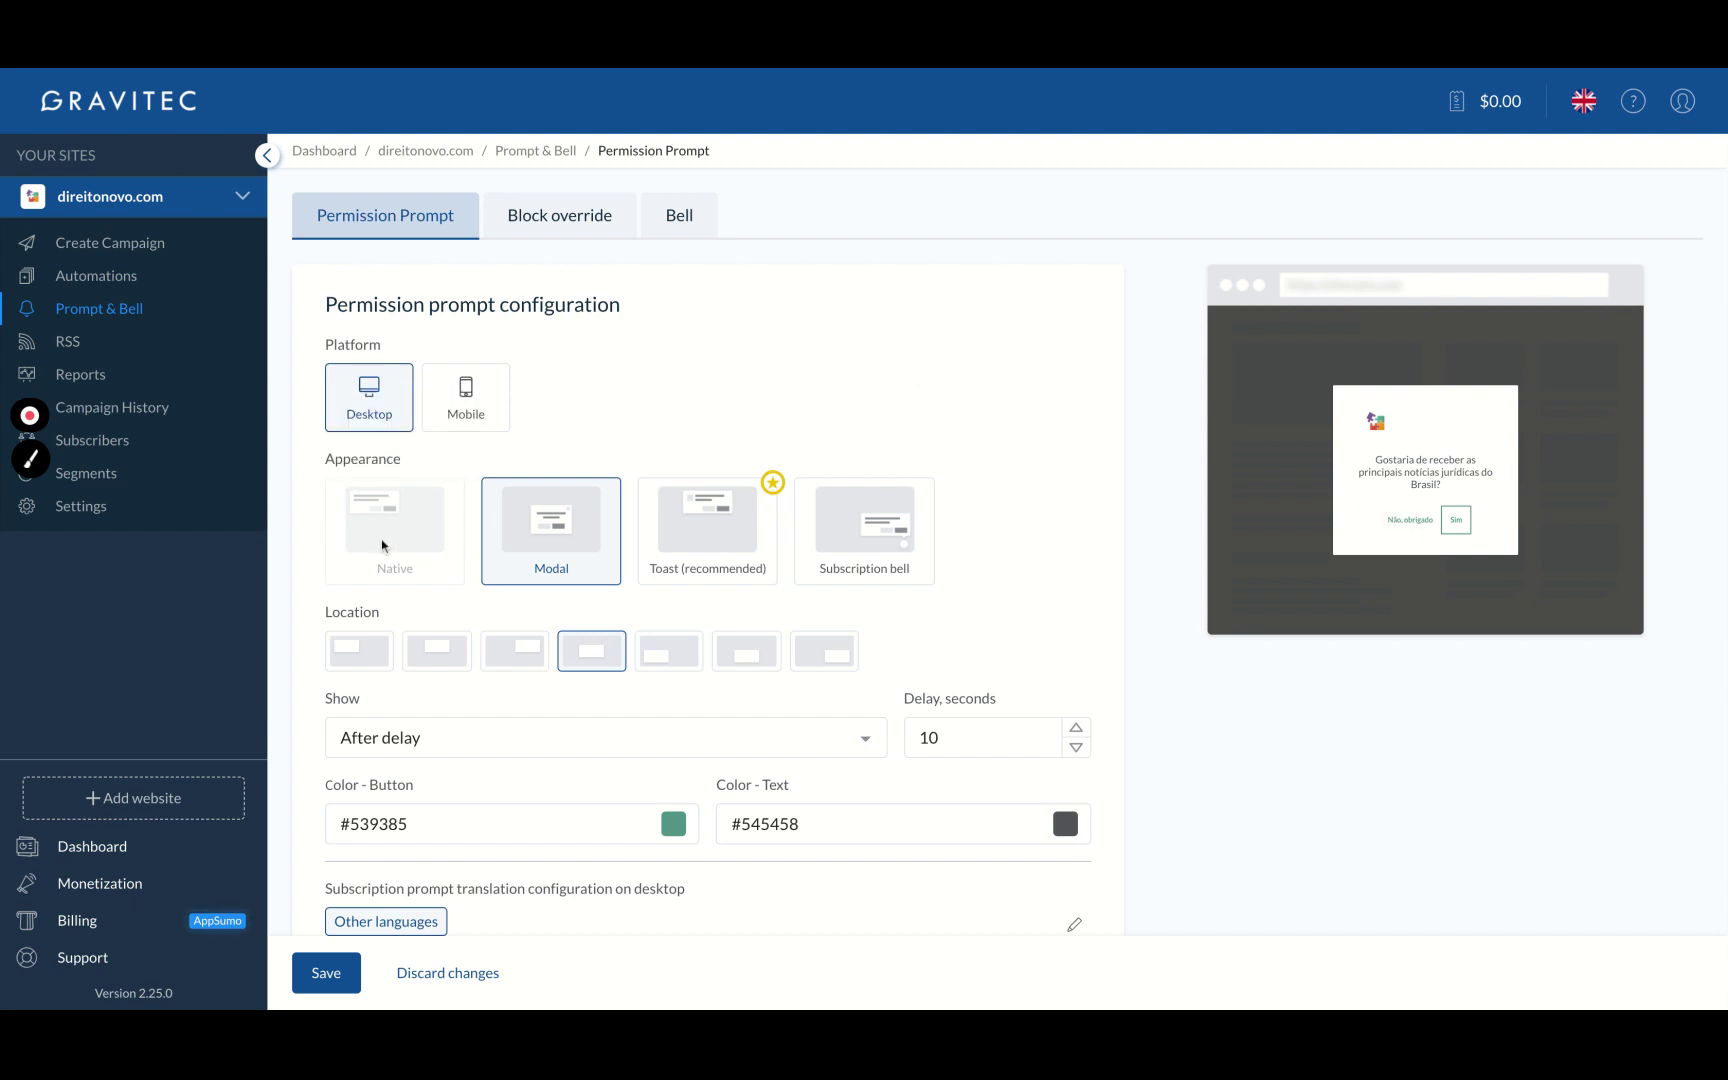
{"action": "mouse_move", "coordinate": [396, 490]}
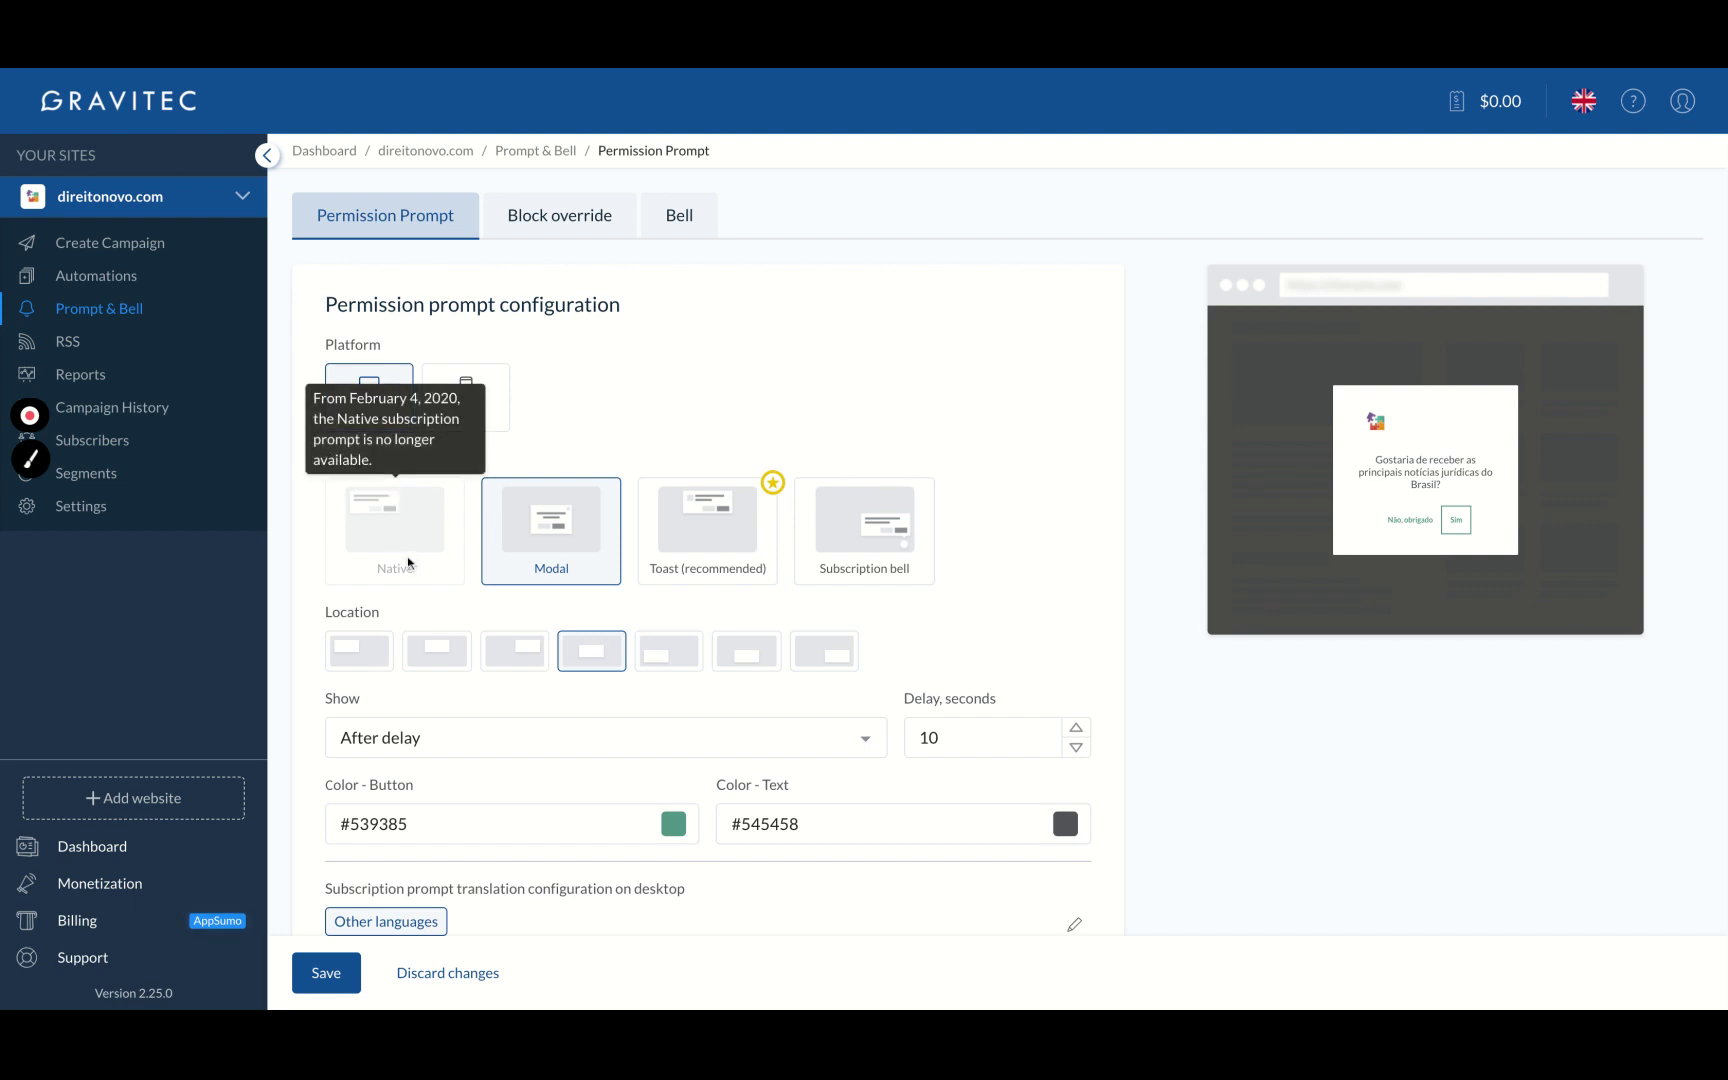
{"action": "left_click", "coordinate": [712, 558]}
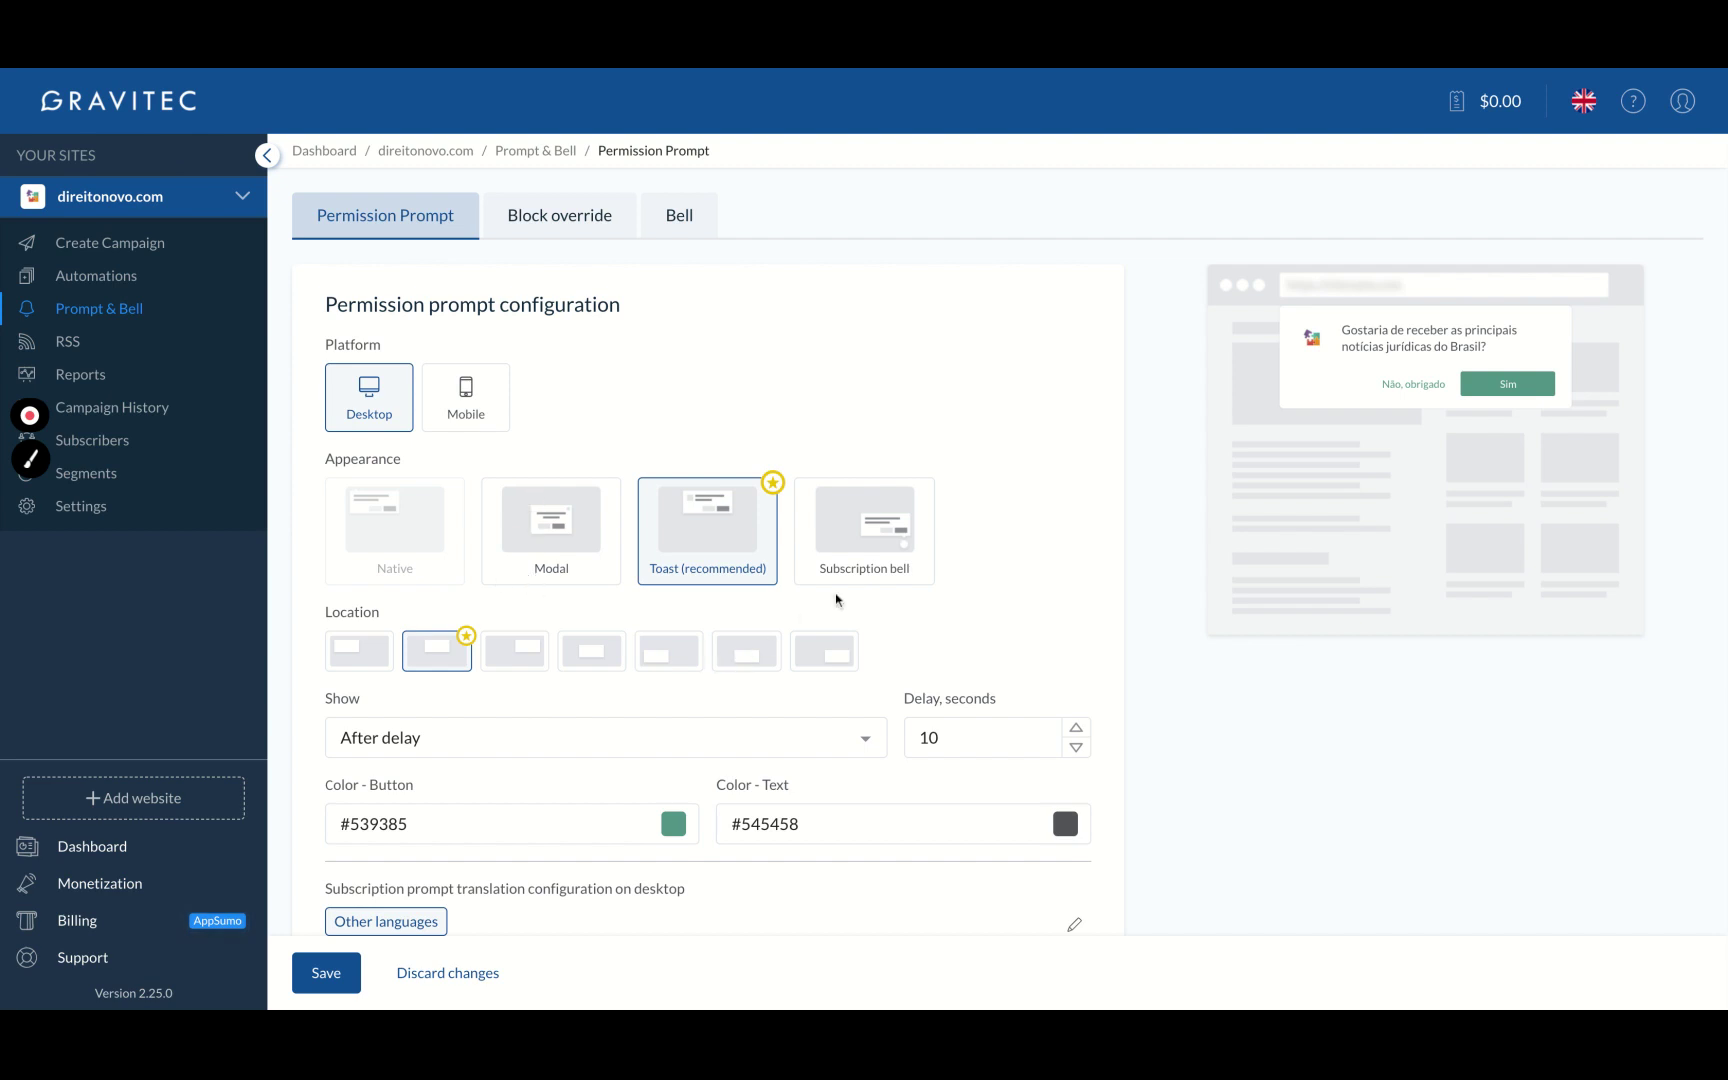
{"action": "scroll", "coordinate": [836, 598], "scroll_direction": "down", "scroll_amount": 3}
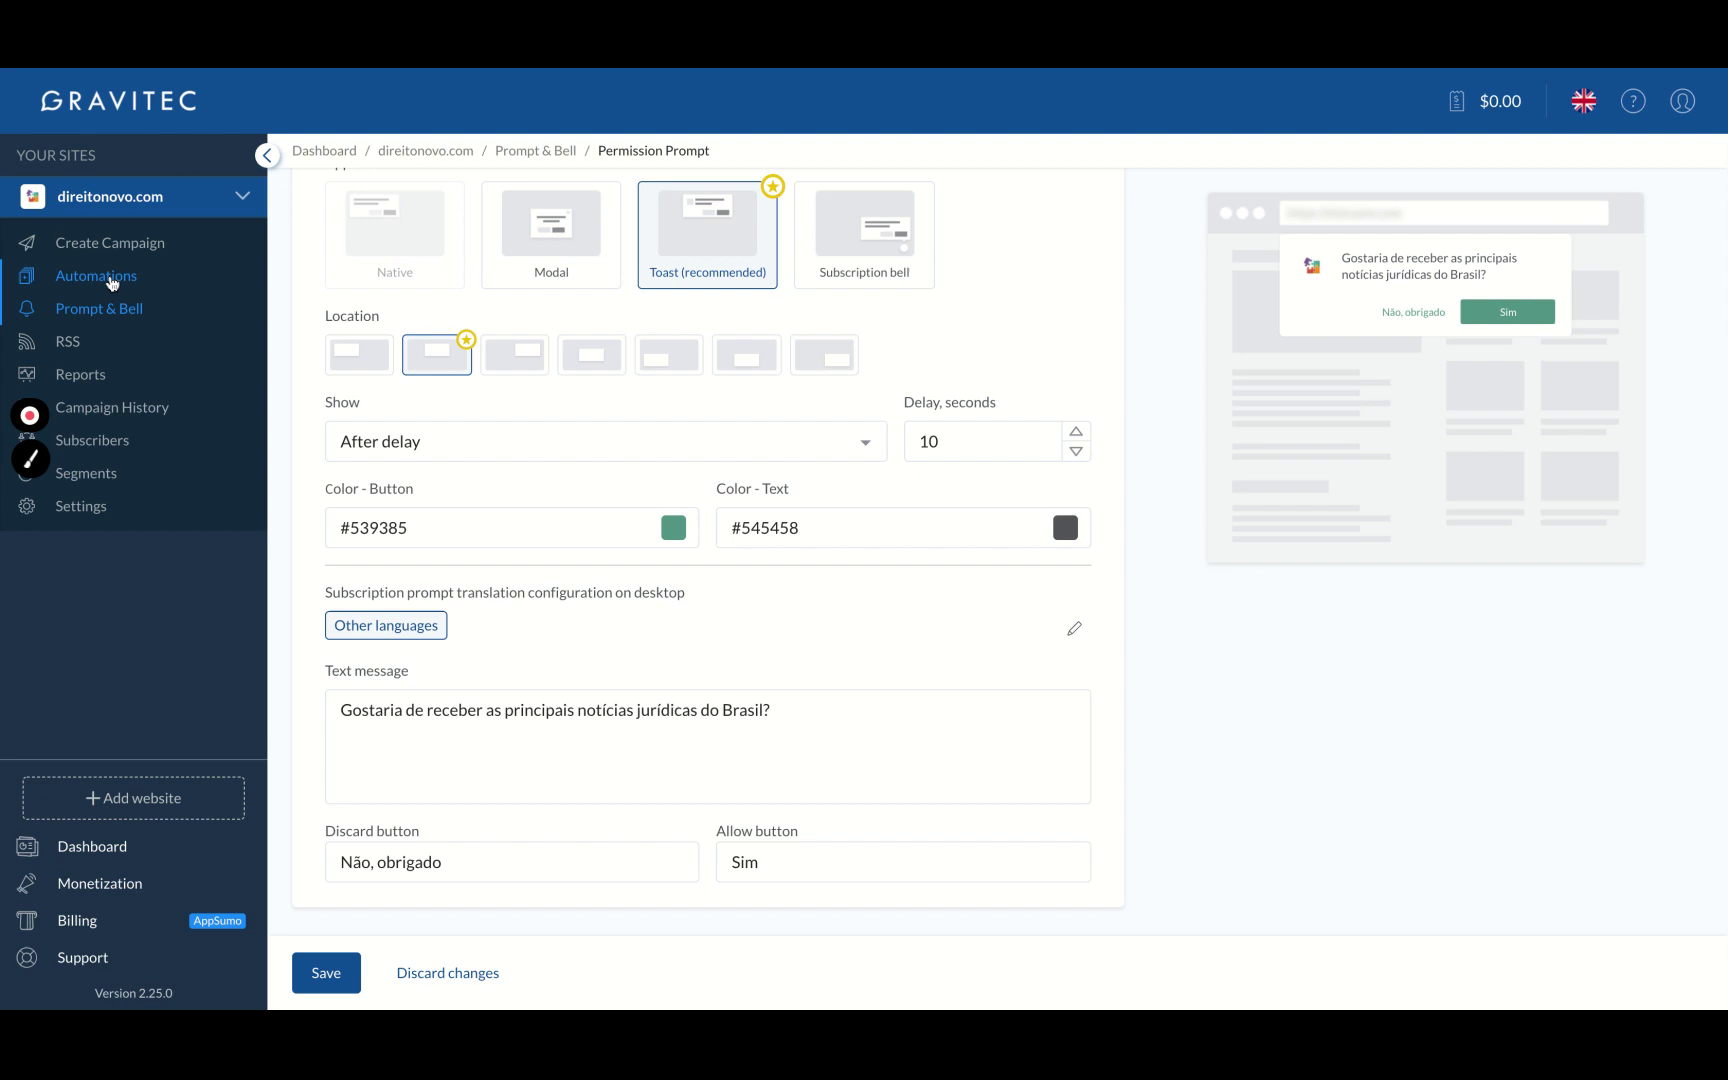
- Head to Automations and discard the unsaved permission prompt changes
{"action": "left_click", "coordinate": [112, 283]}
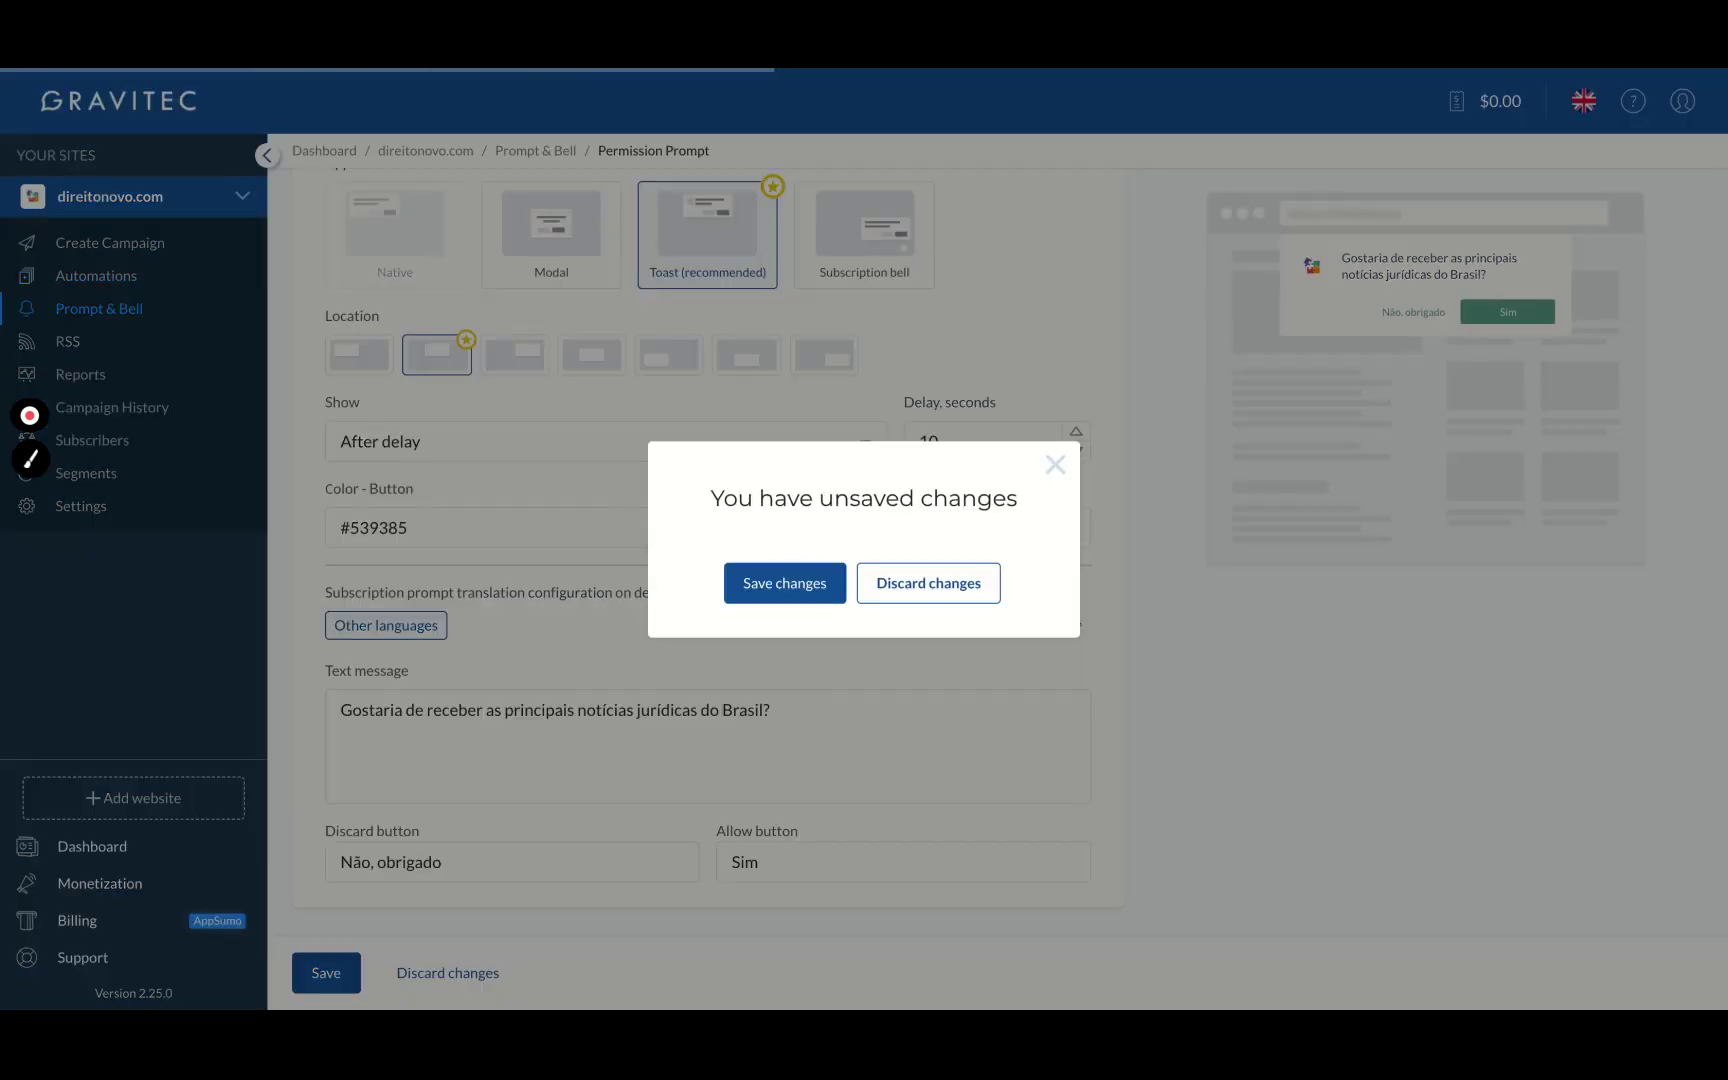
{"action": "left_click", "coordinate": [969, 593]}
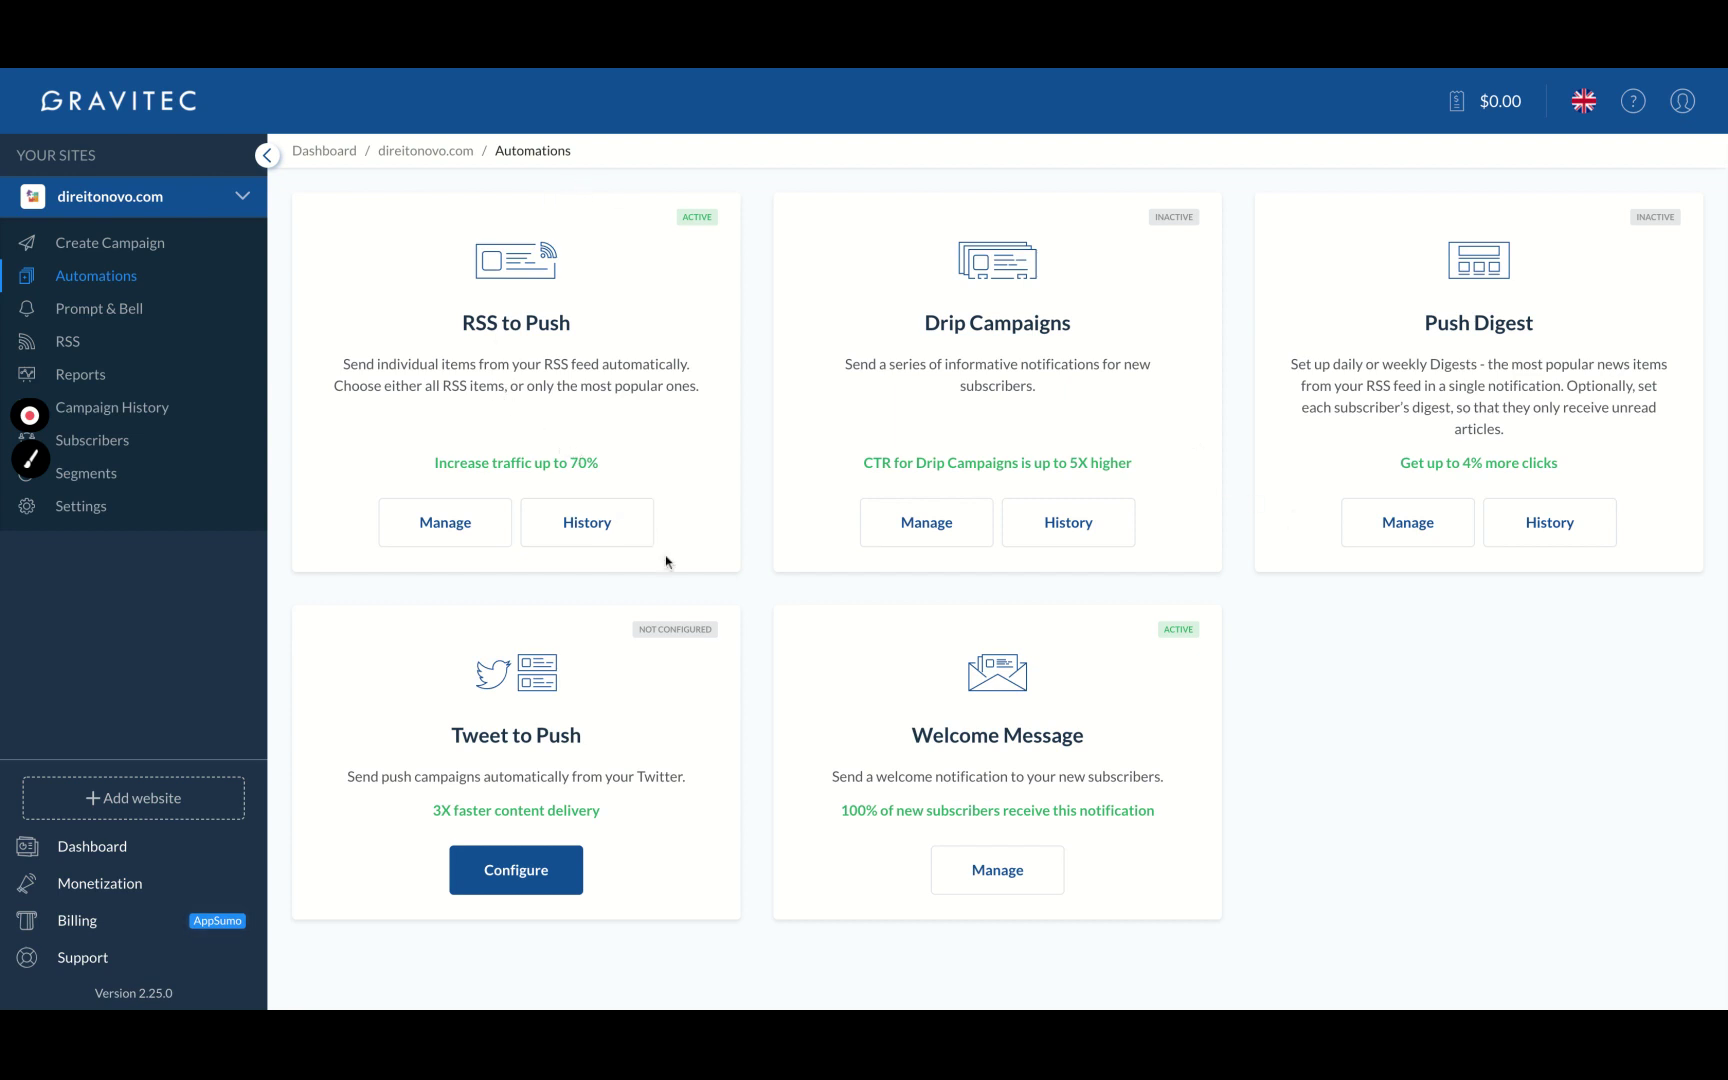
{"action": "left_click", "coordinate": [997, 893]}
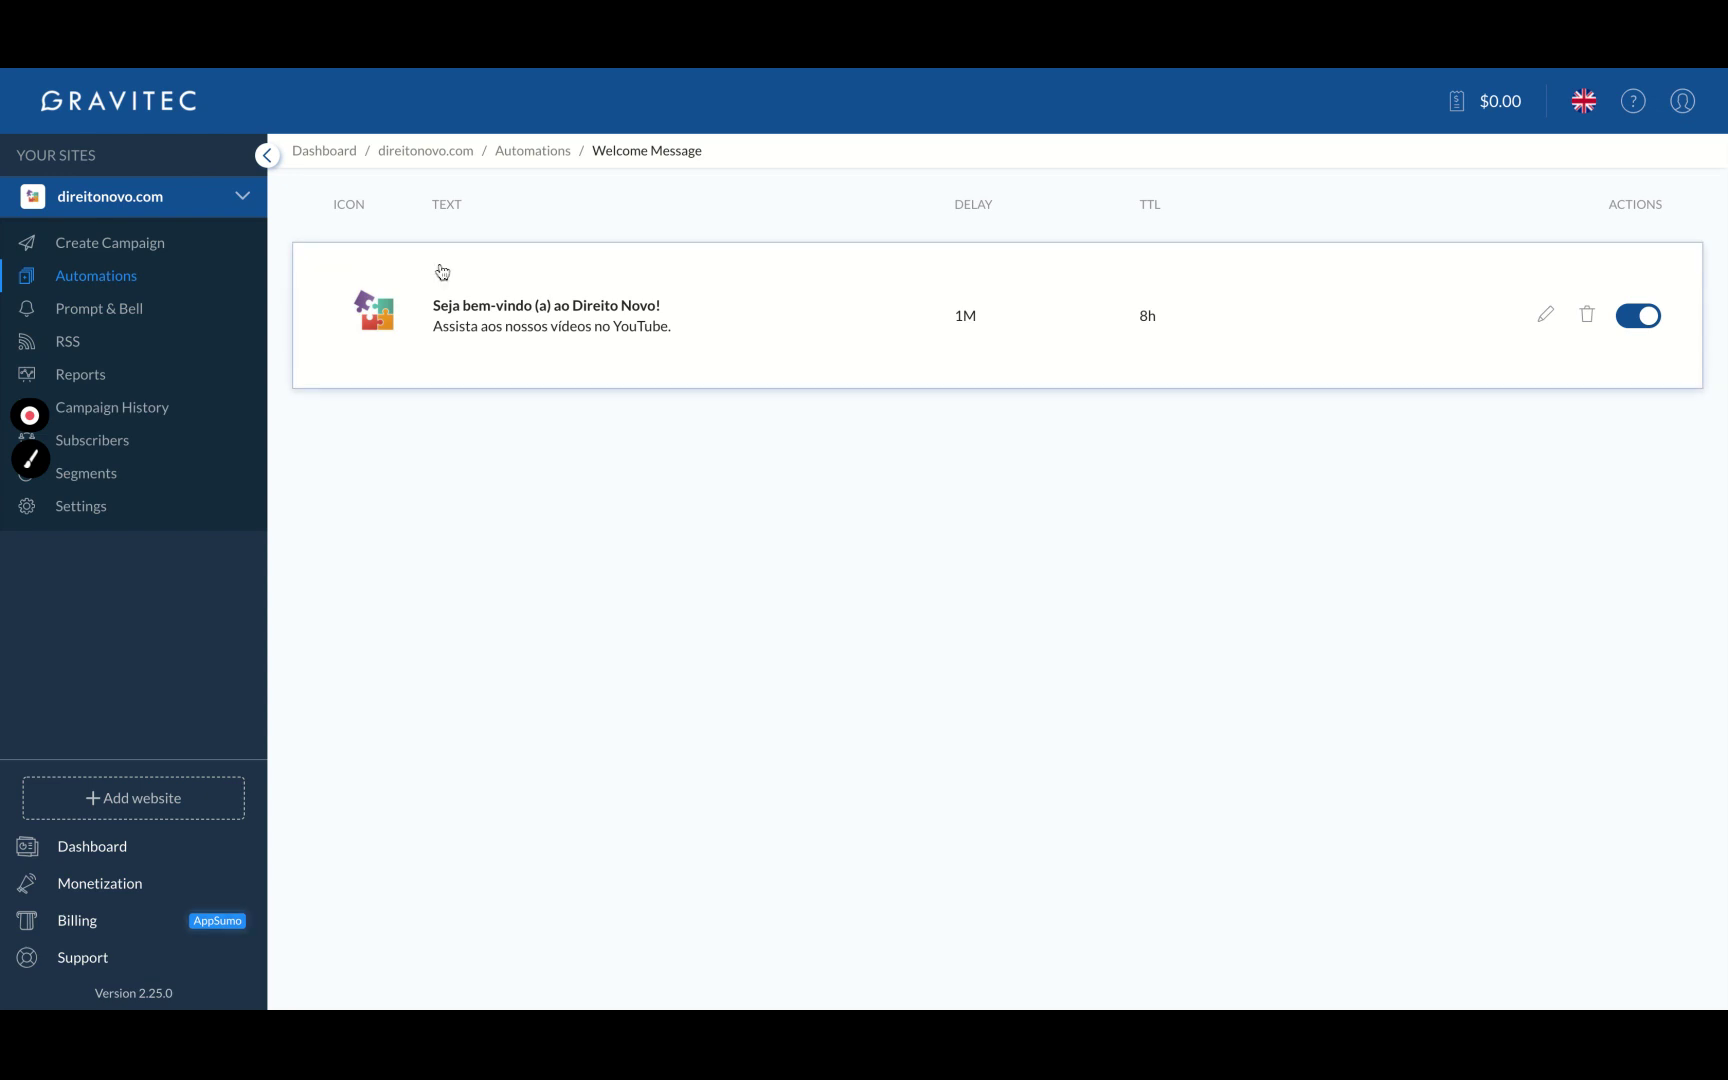
{"action": "left_click", "coordinate": [512, 337]}
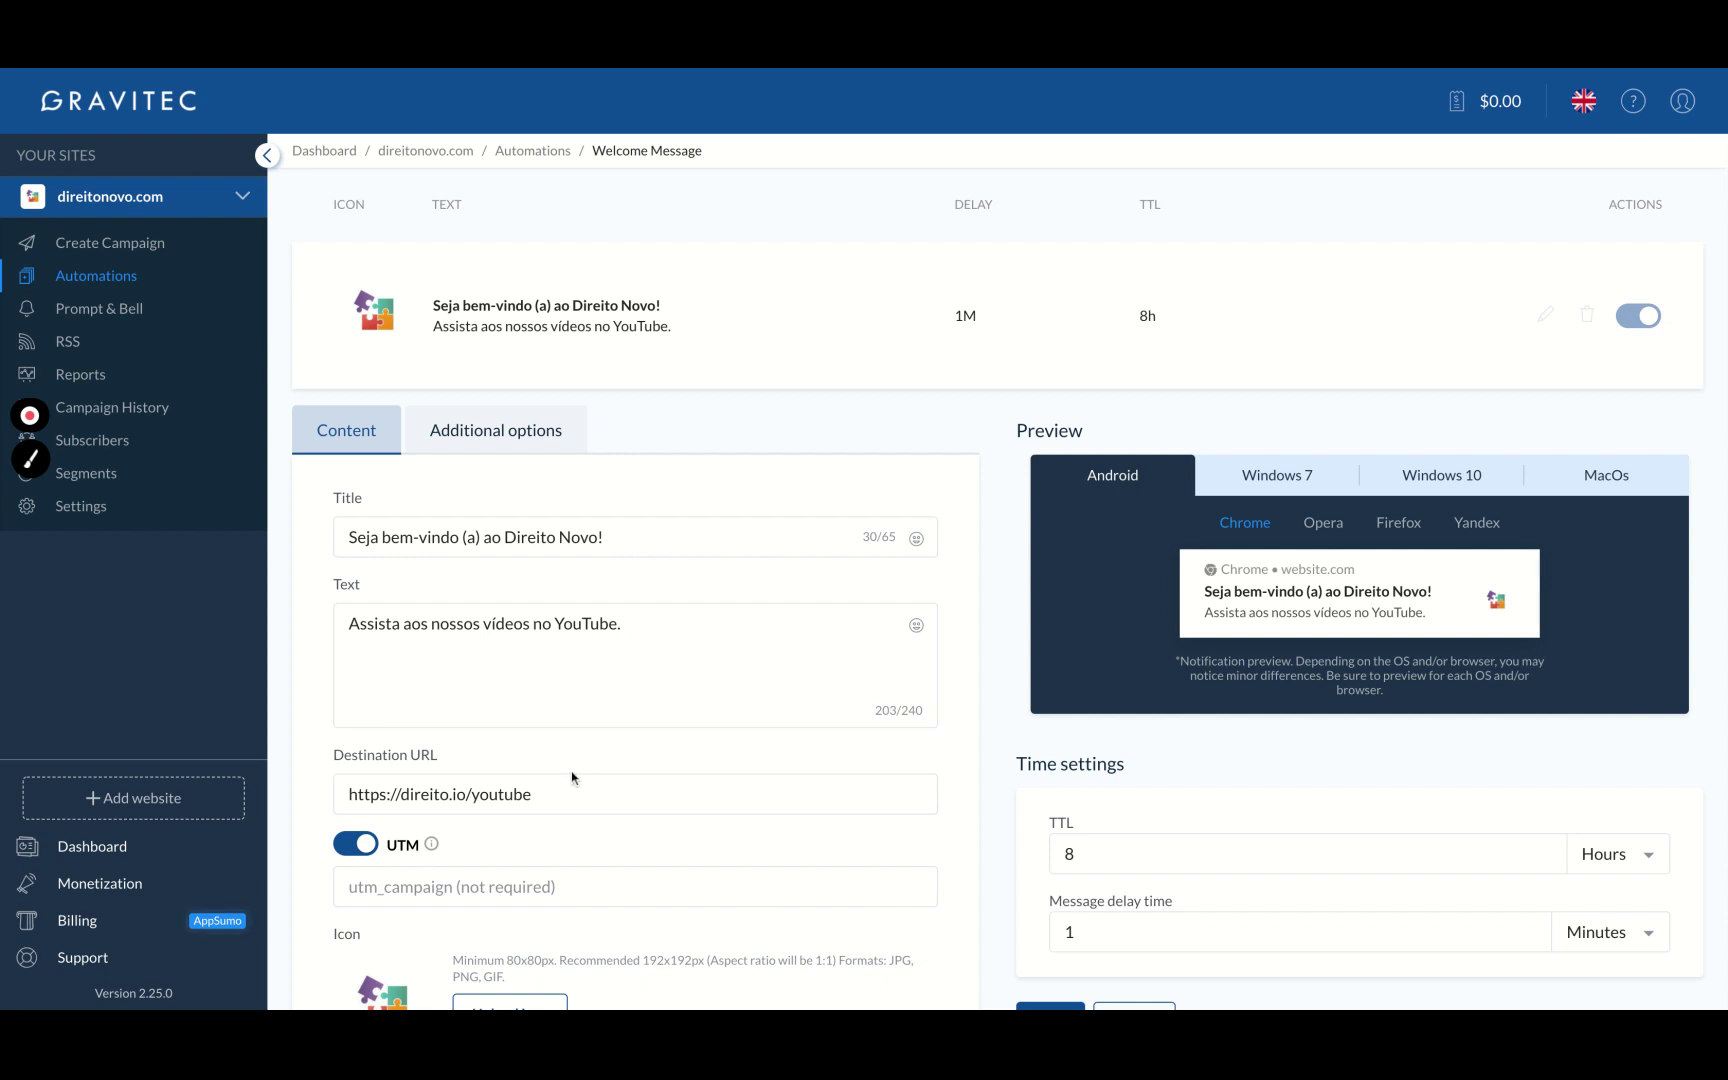
{"action": "left_click", "coordinate": [112, 283]}
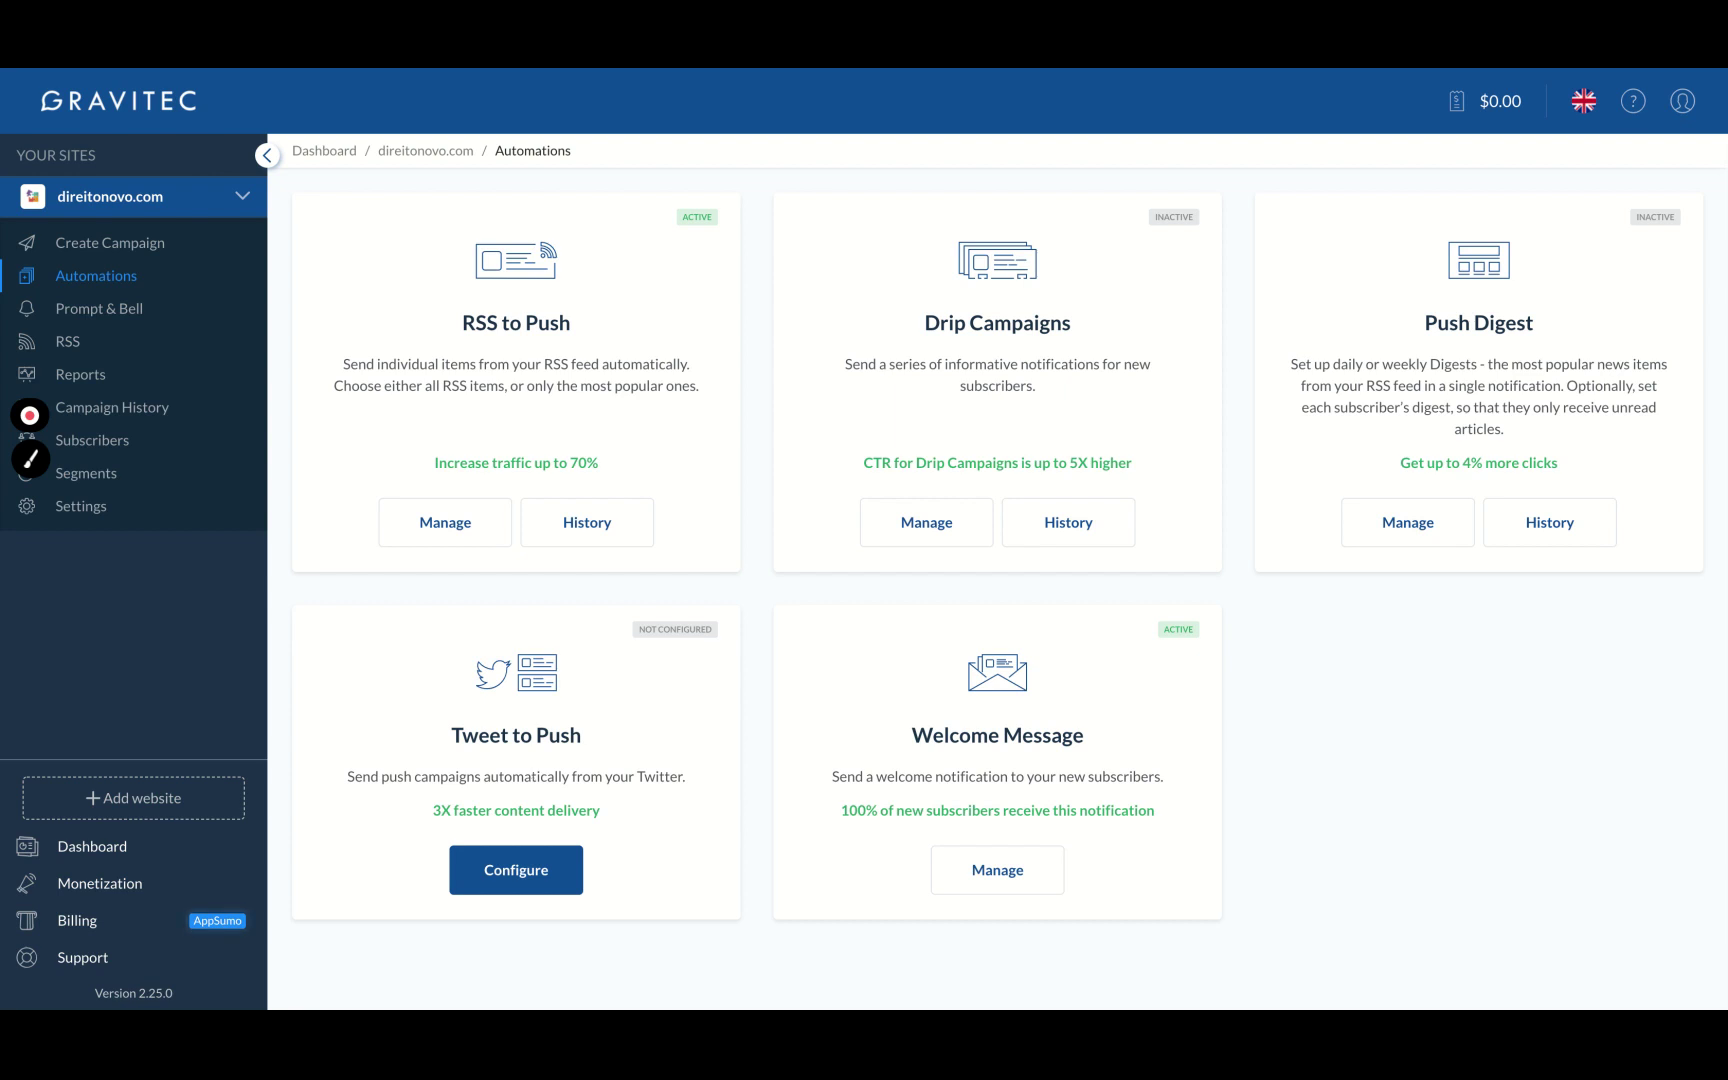
{"action": "left_click", "coordinate": [444, 527]}
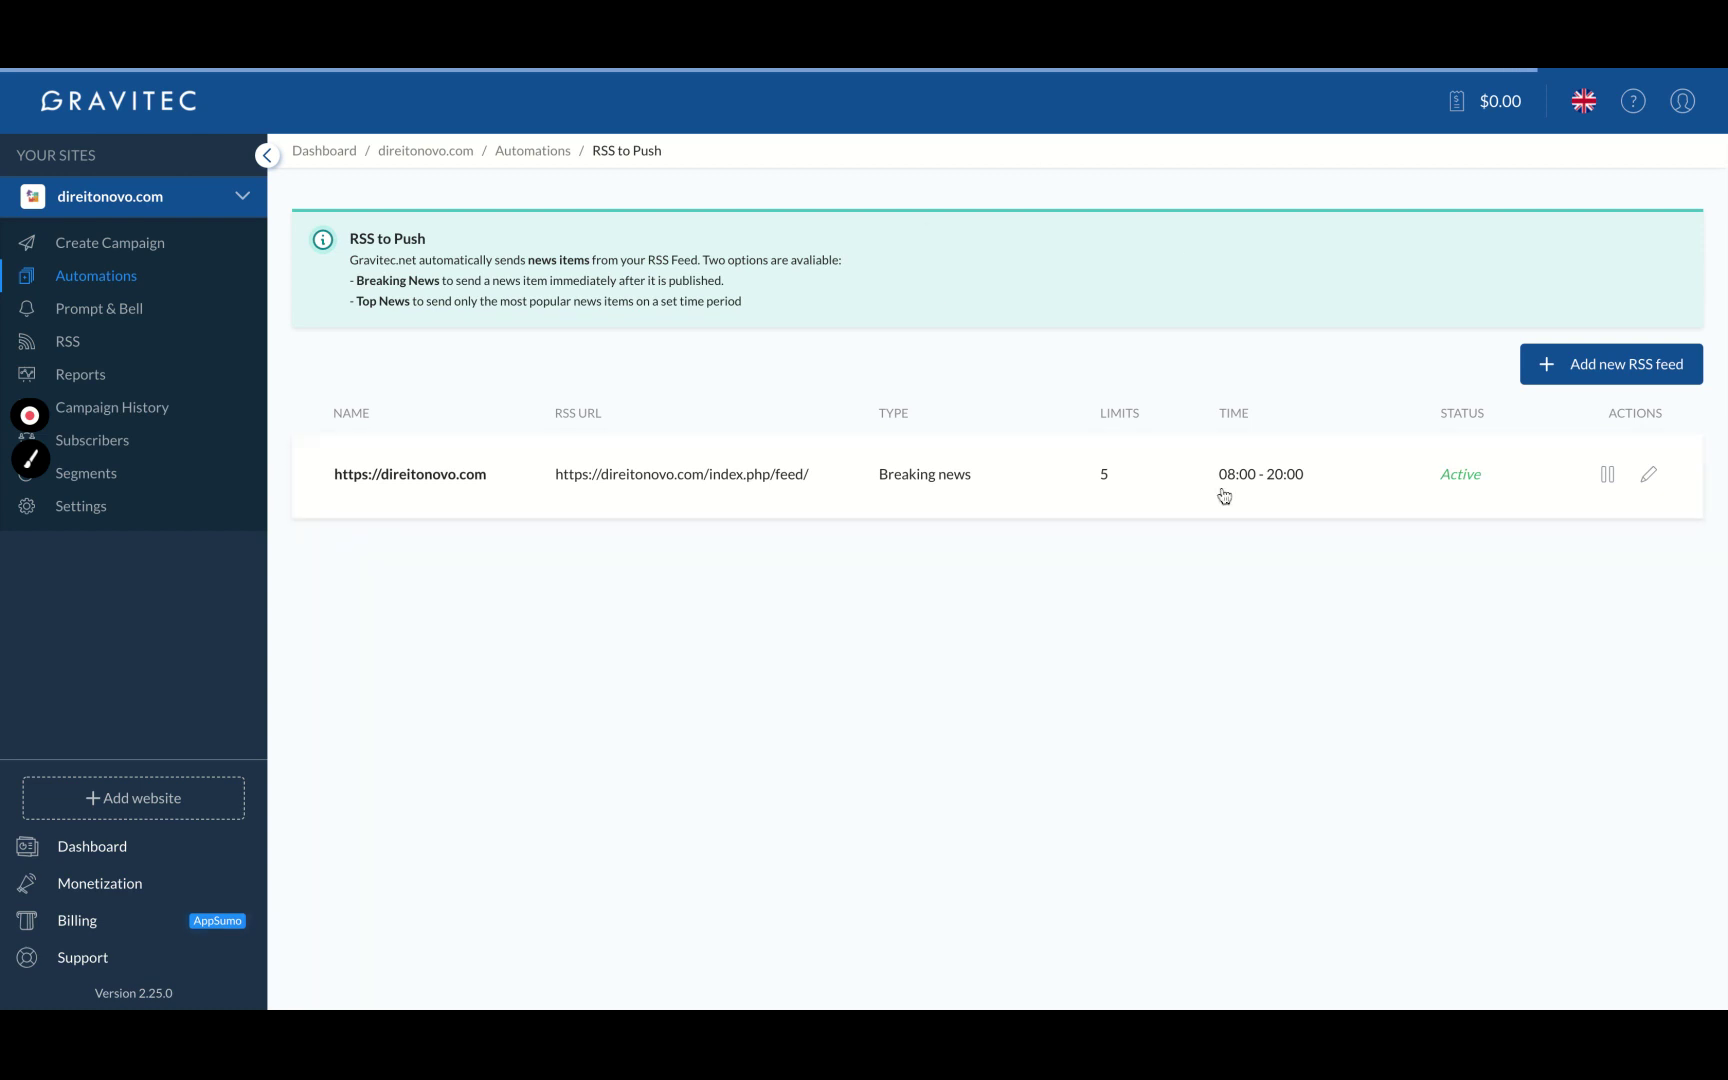
{"action": "left_click", "coordinate": [100, 280]}
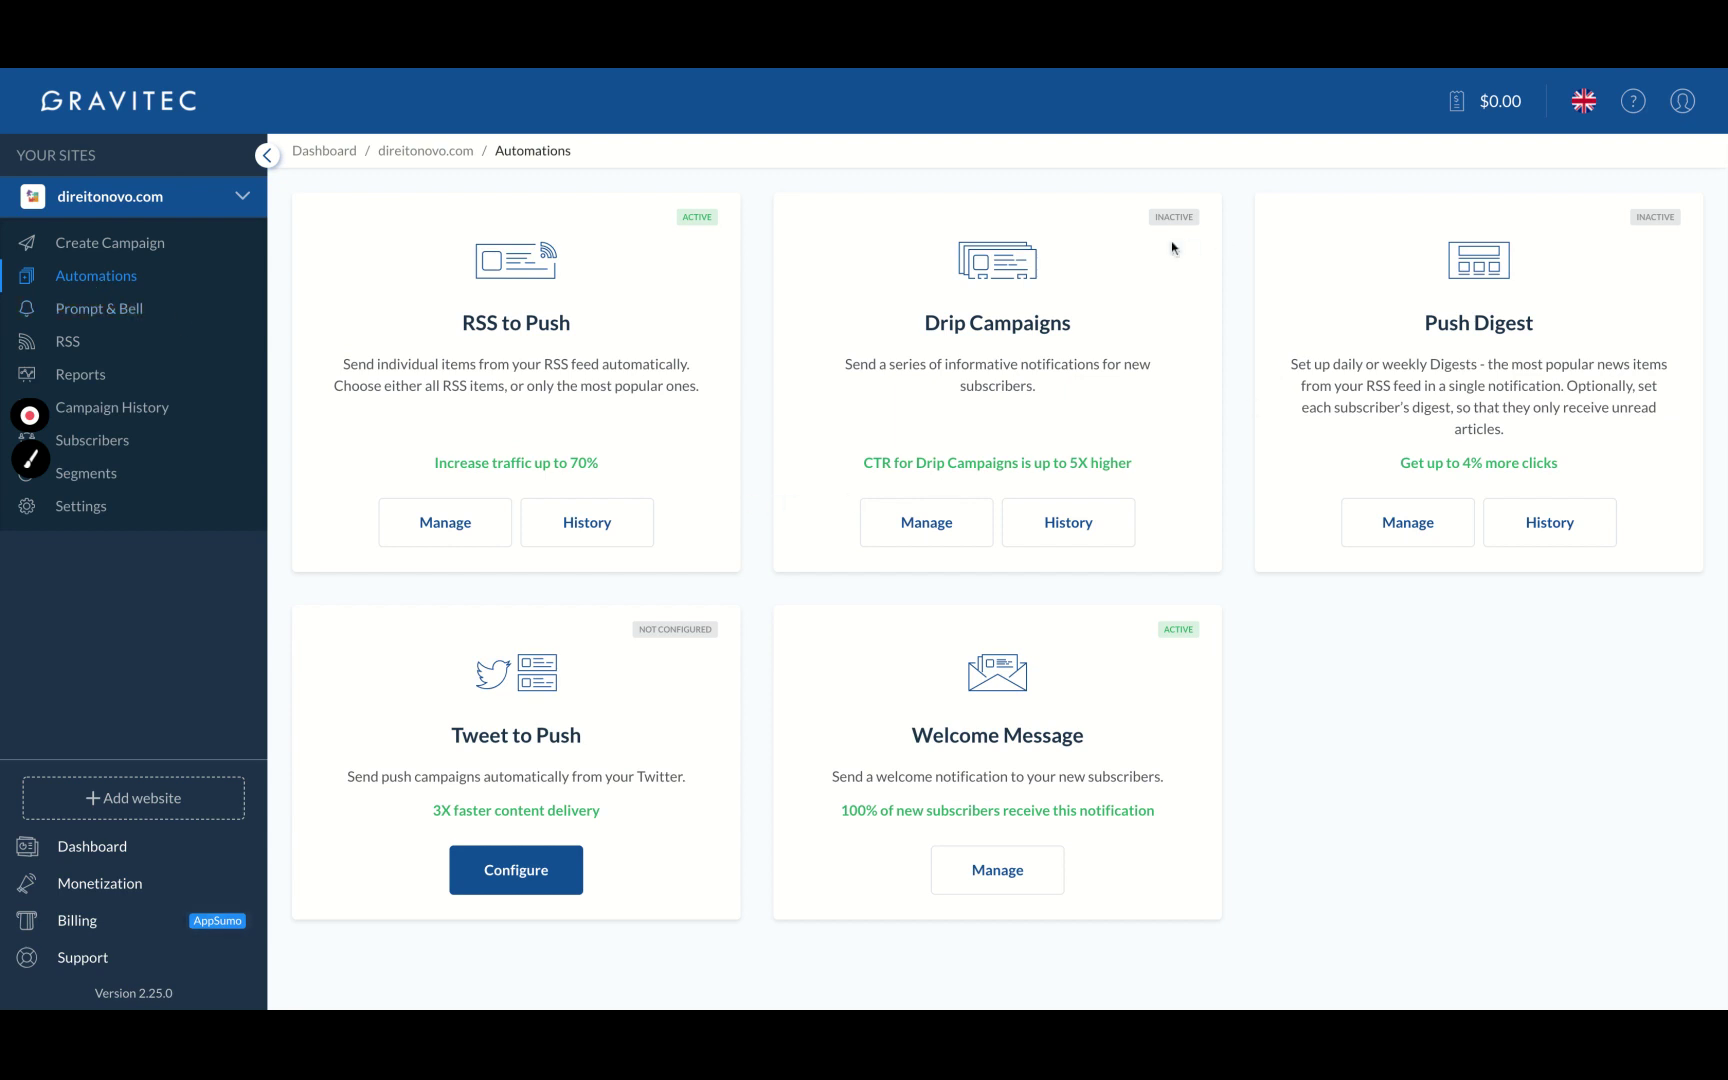
{"action": "left_click", "coordinate": [905, 528]}
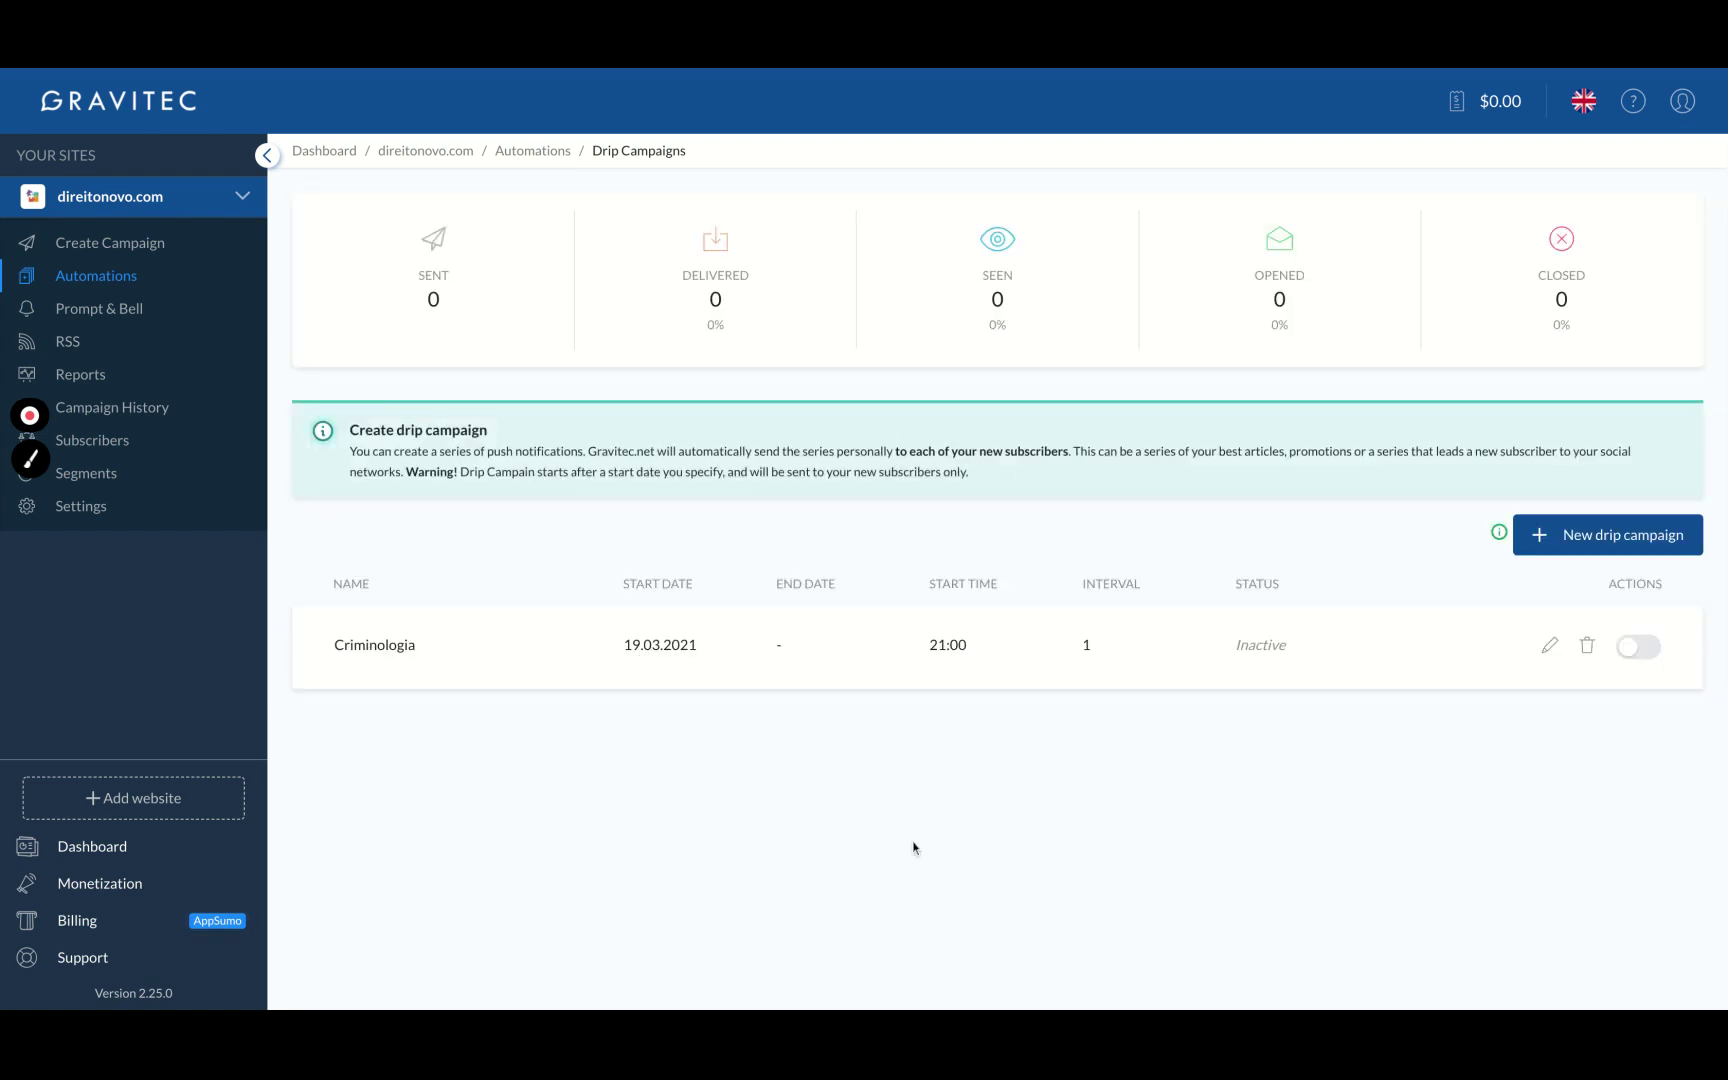
{"action": "left_click", "coordinate": [409, 652]}
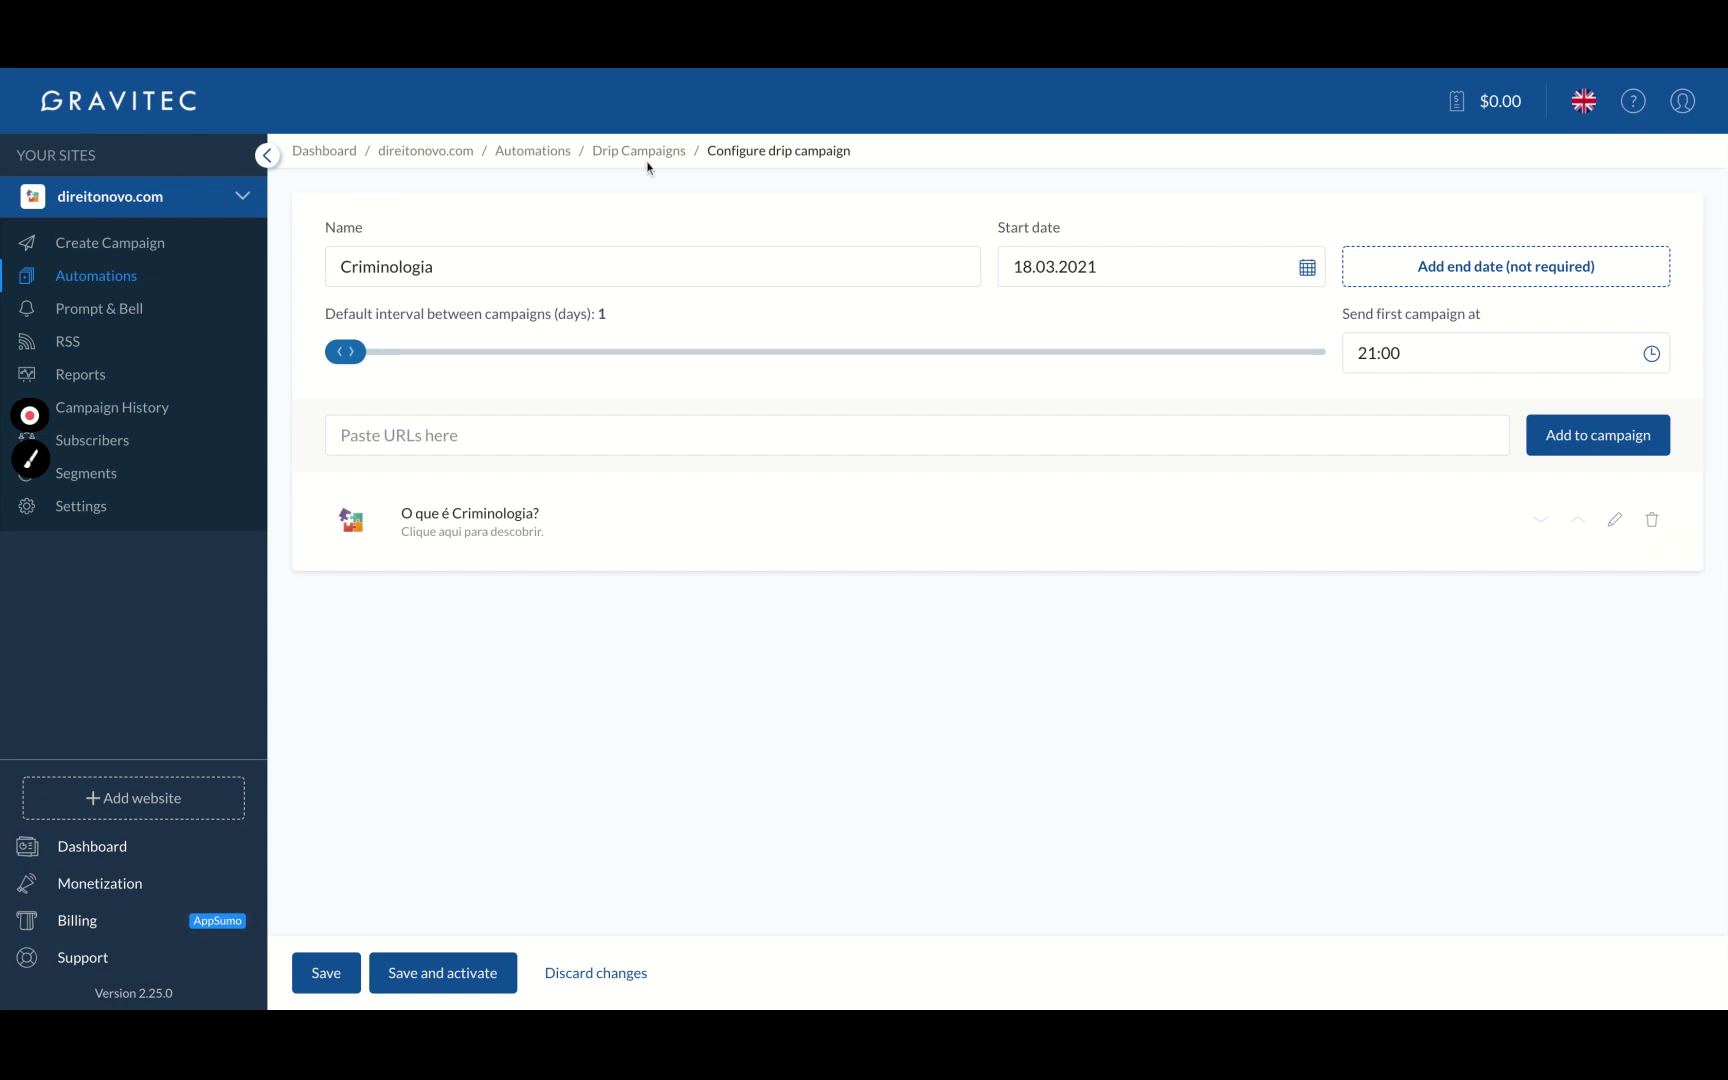
{"action": "left_click", "coordinate": [534, 152]}
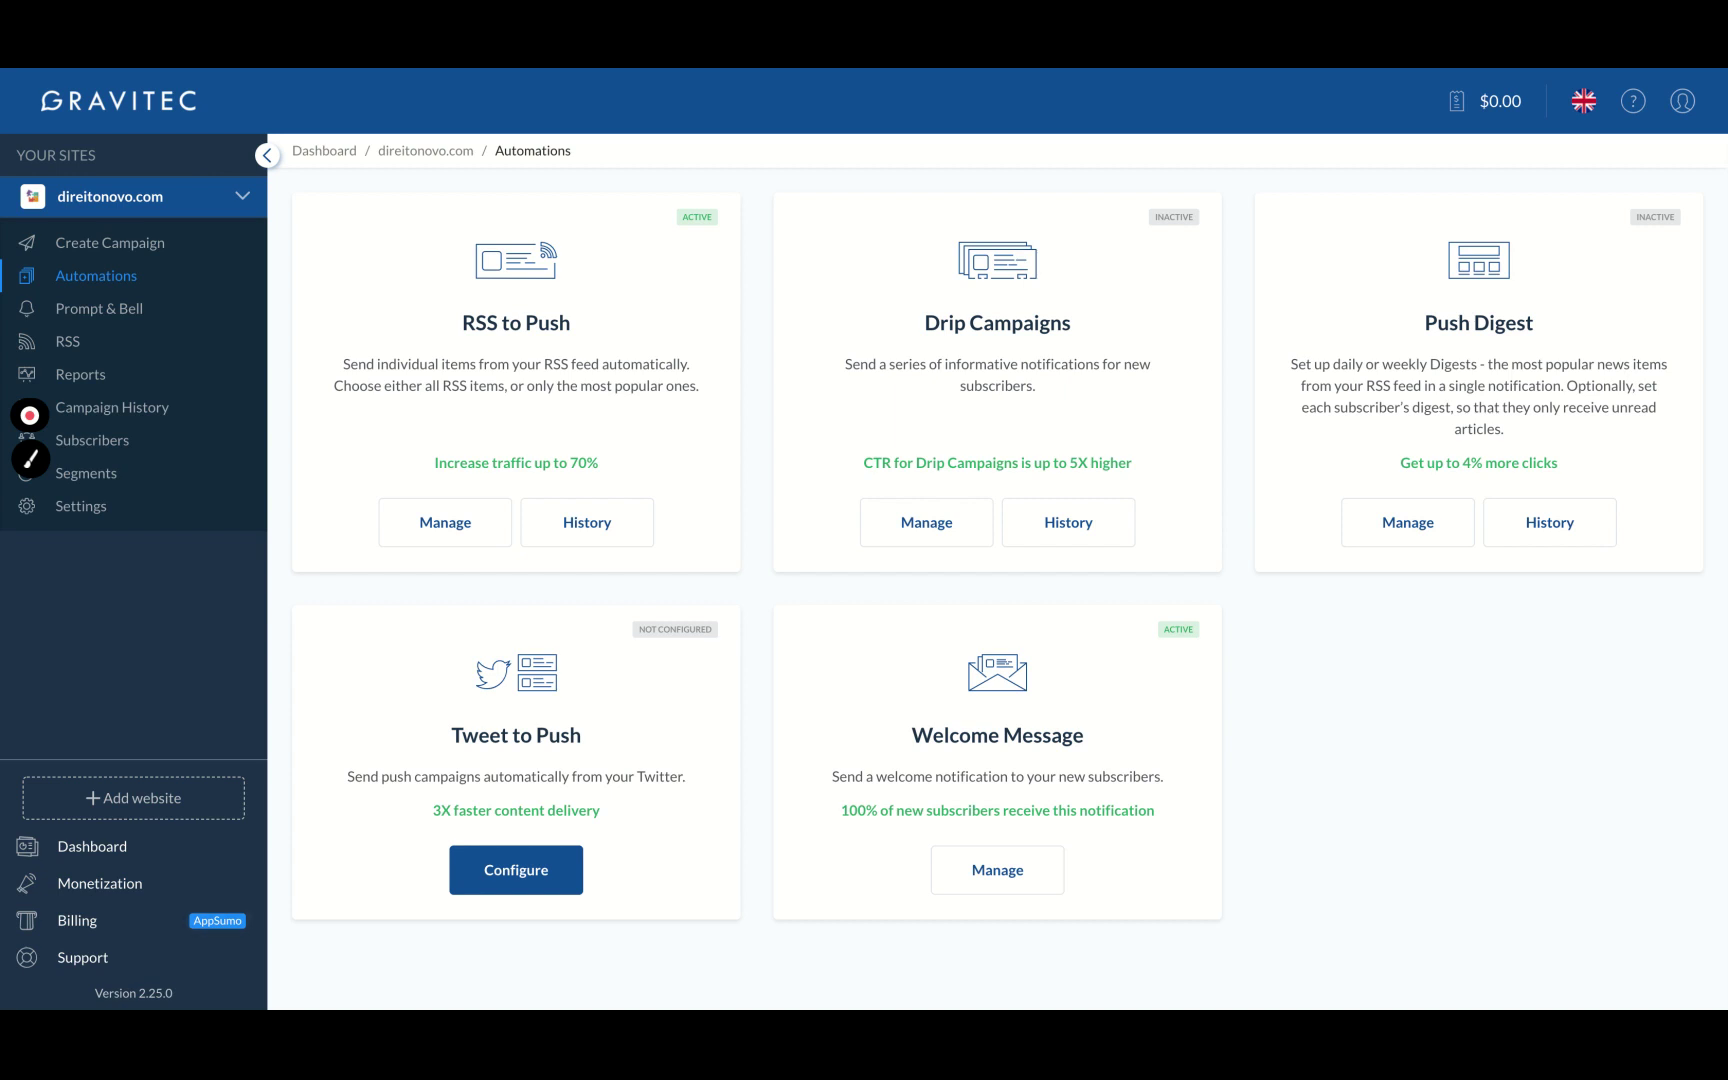
{"action": "left_click", "coordinate": [1374, 541]}
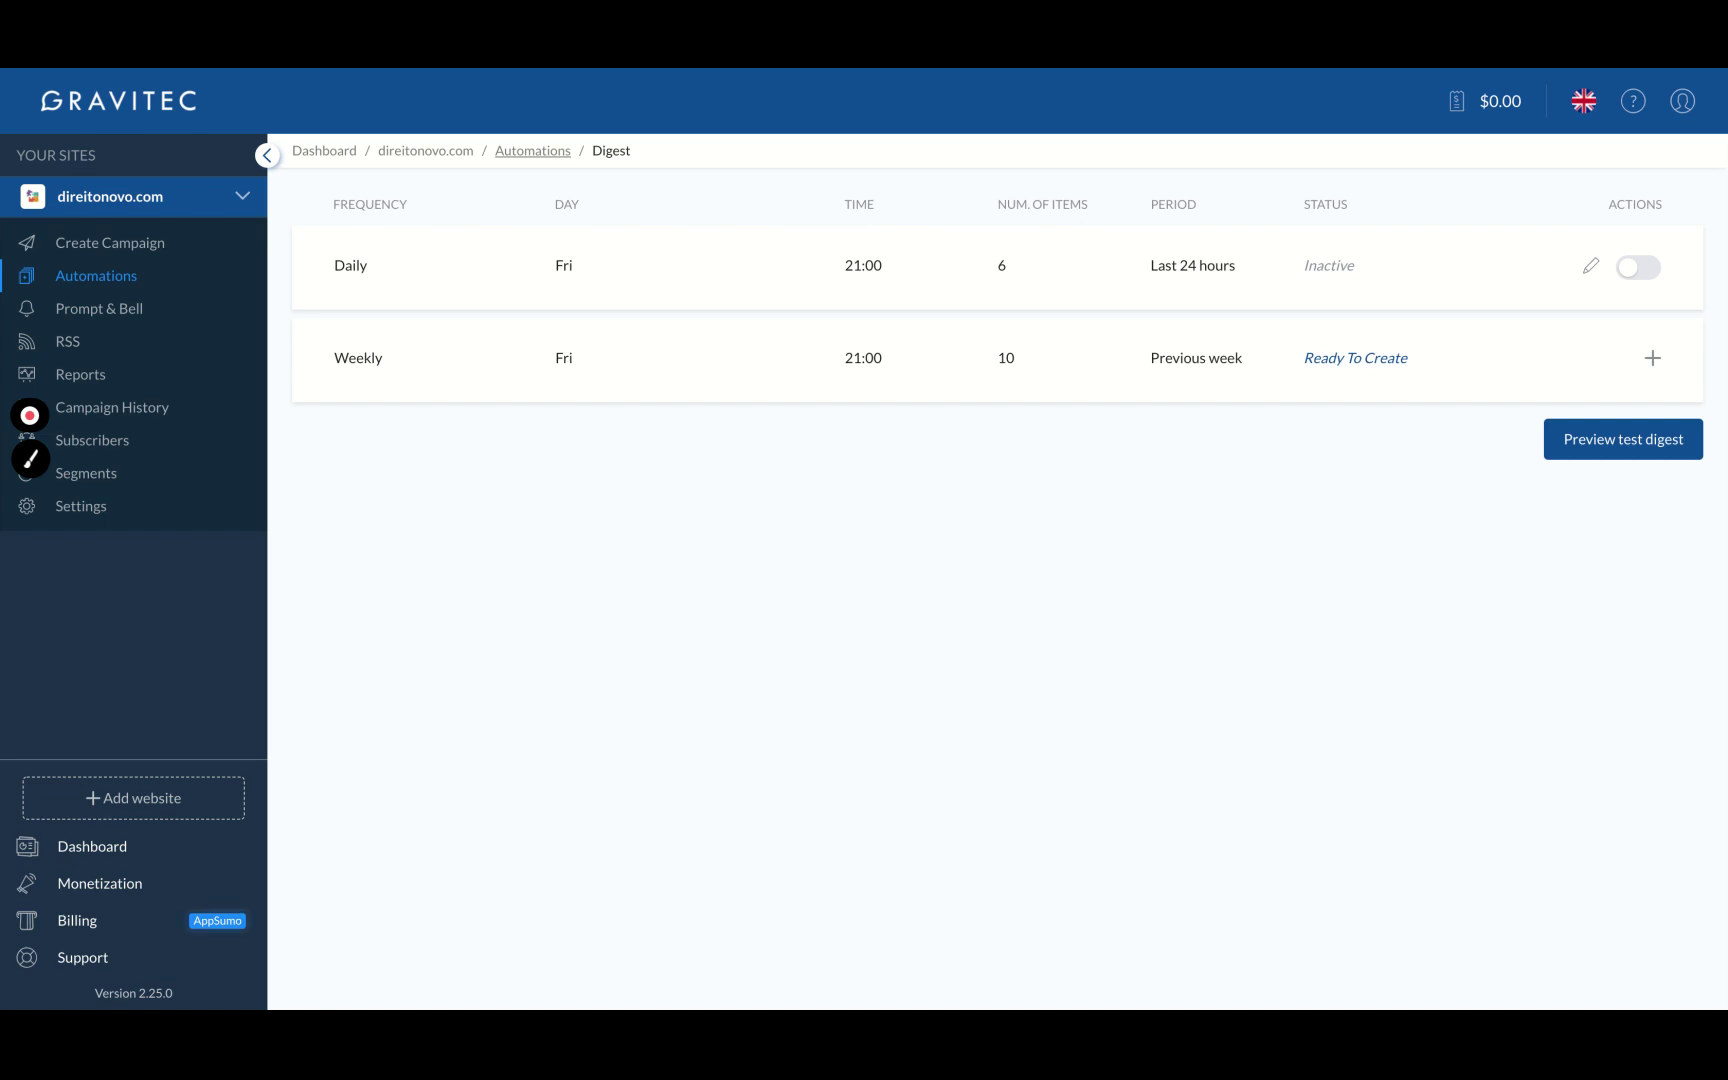
{"action": "left_click", "coordinate": [532, 151]}
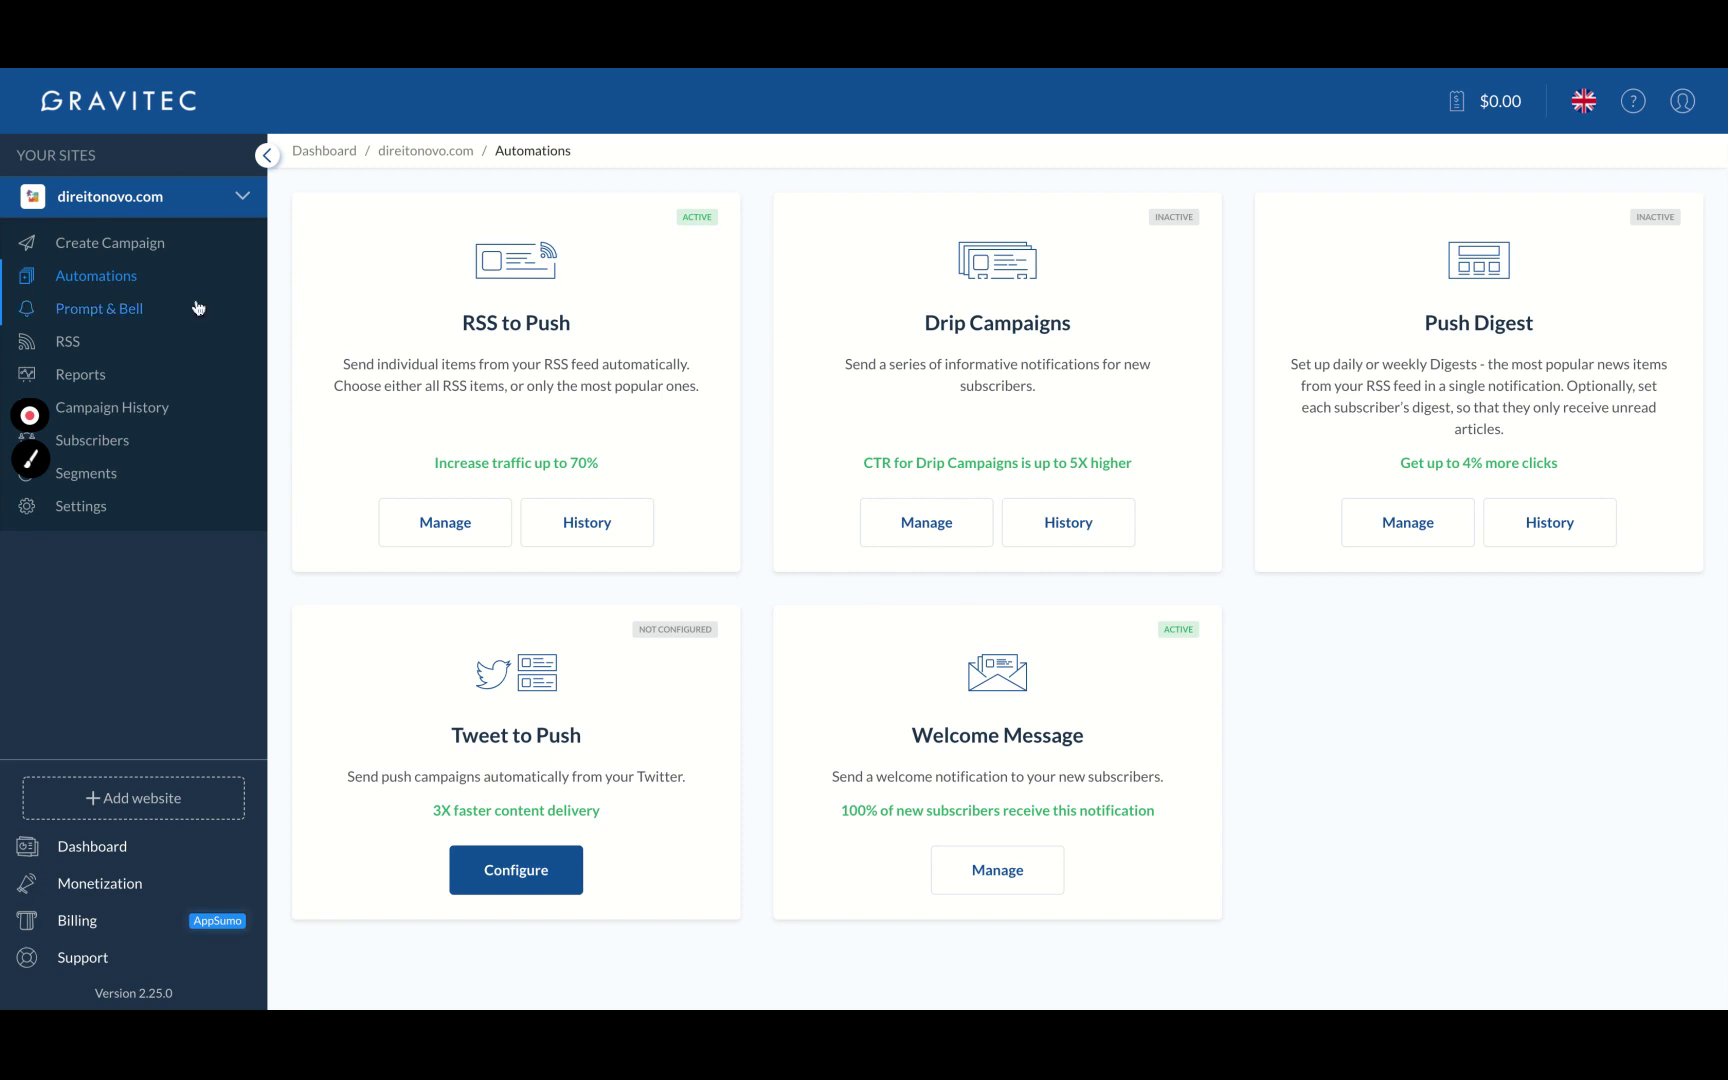
- Go through RSS and Reports to Campaign History, listing five RSS campaigns from 11–27 March 2021
{"action": "left_click", "coordinate": [70, 342]}
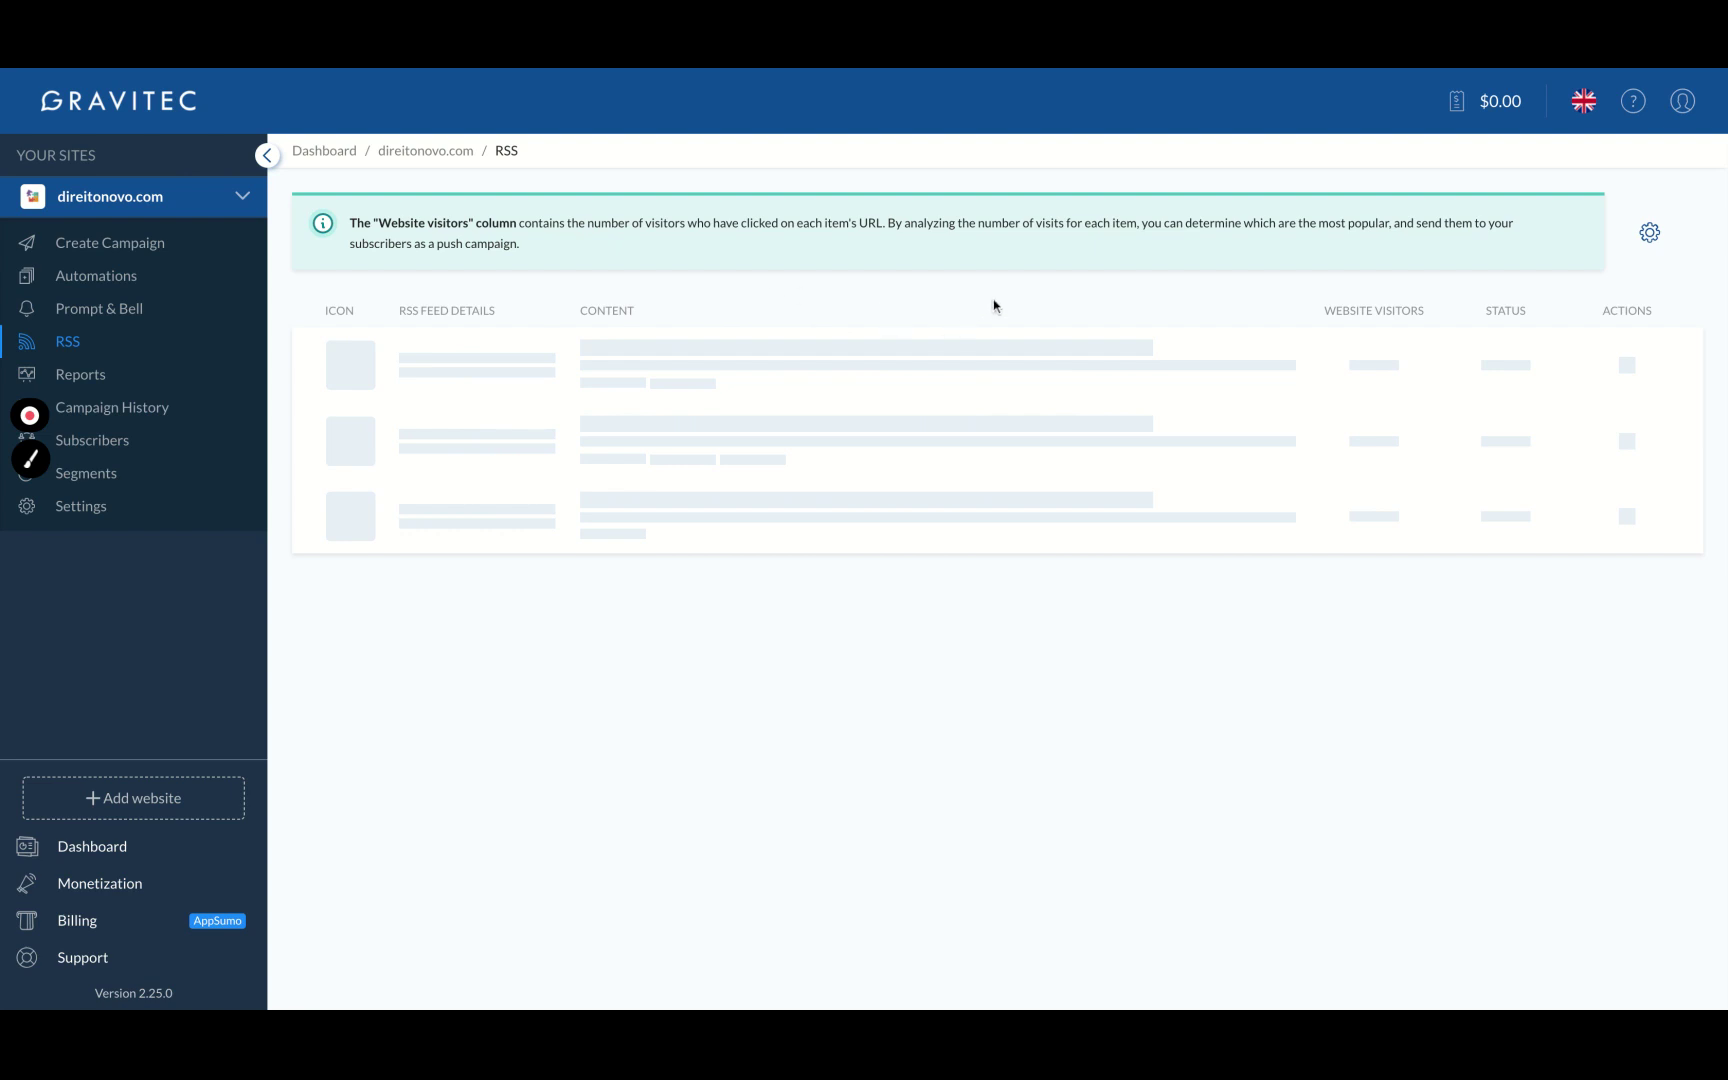
{"action": "left_click", "coordinate": [102, 376]}
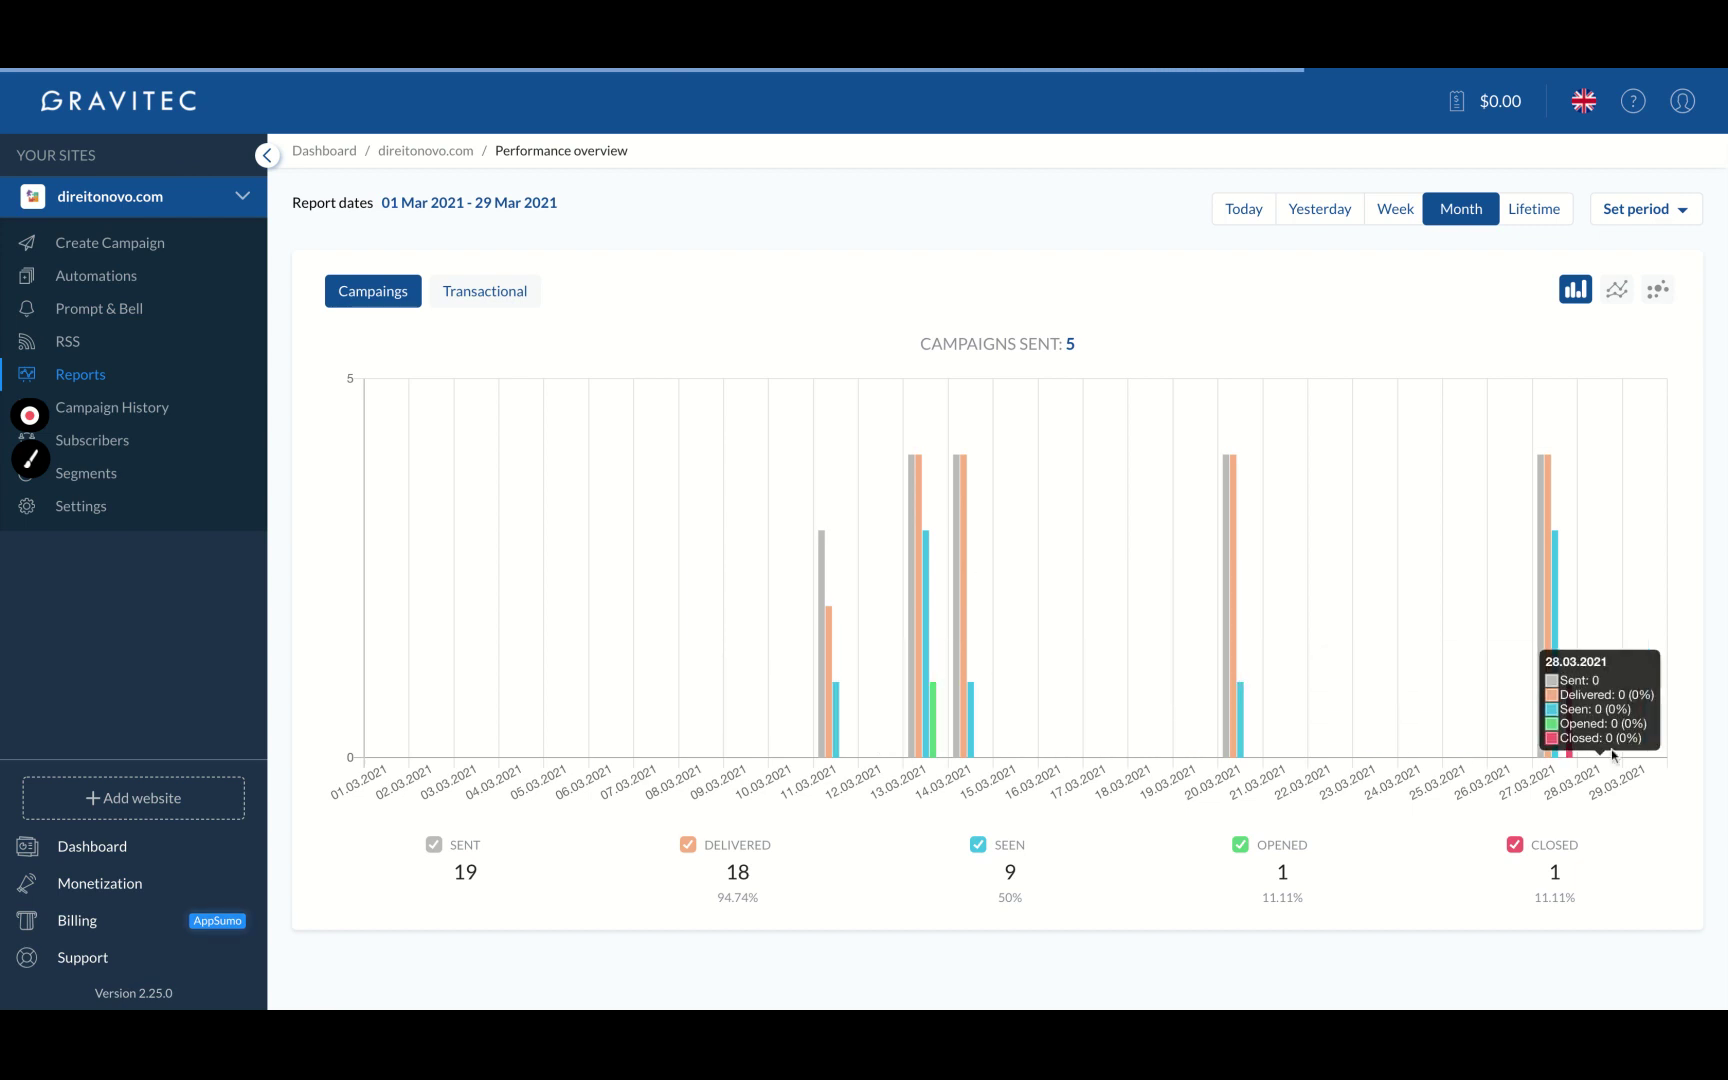
{"action": "left_click", "coordinate": [131, 410]}
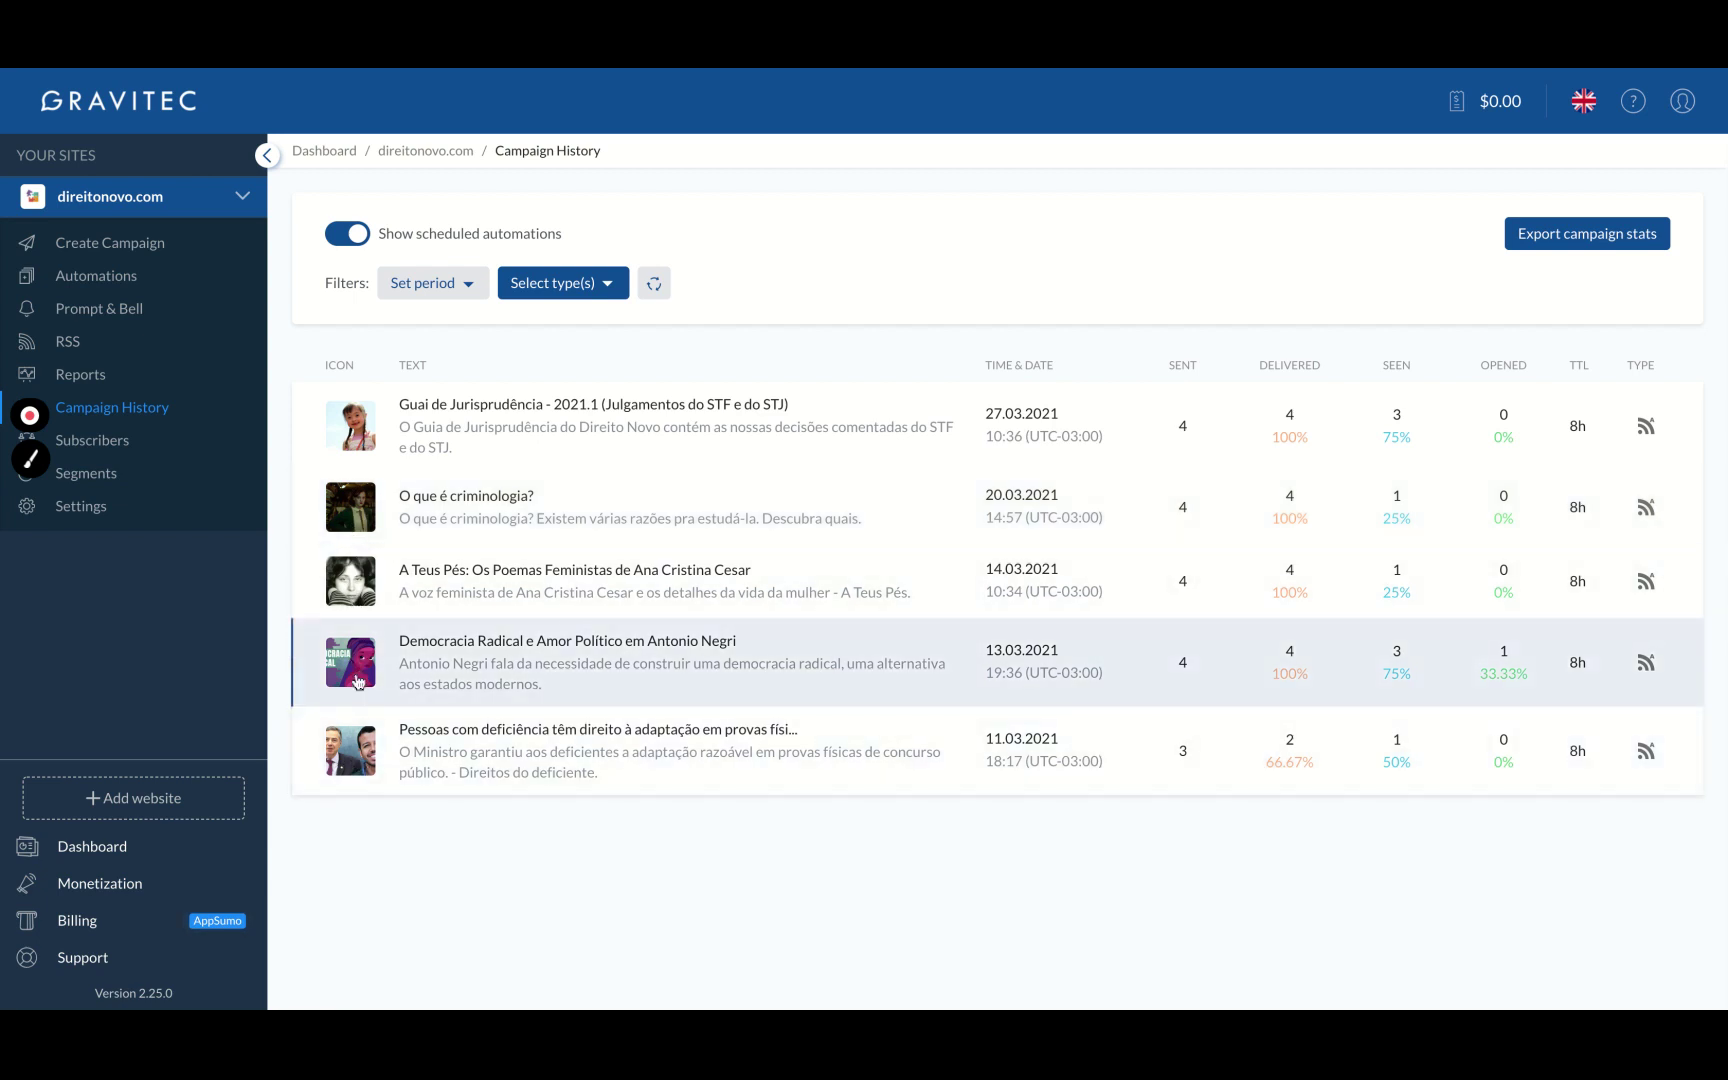
- Review the Subscription report: 6 Chrome subscribers, mostly from Brazil, plus country, city and OS breakdowns
{"action": "left_click", "coordinate": [124, 444]}
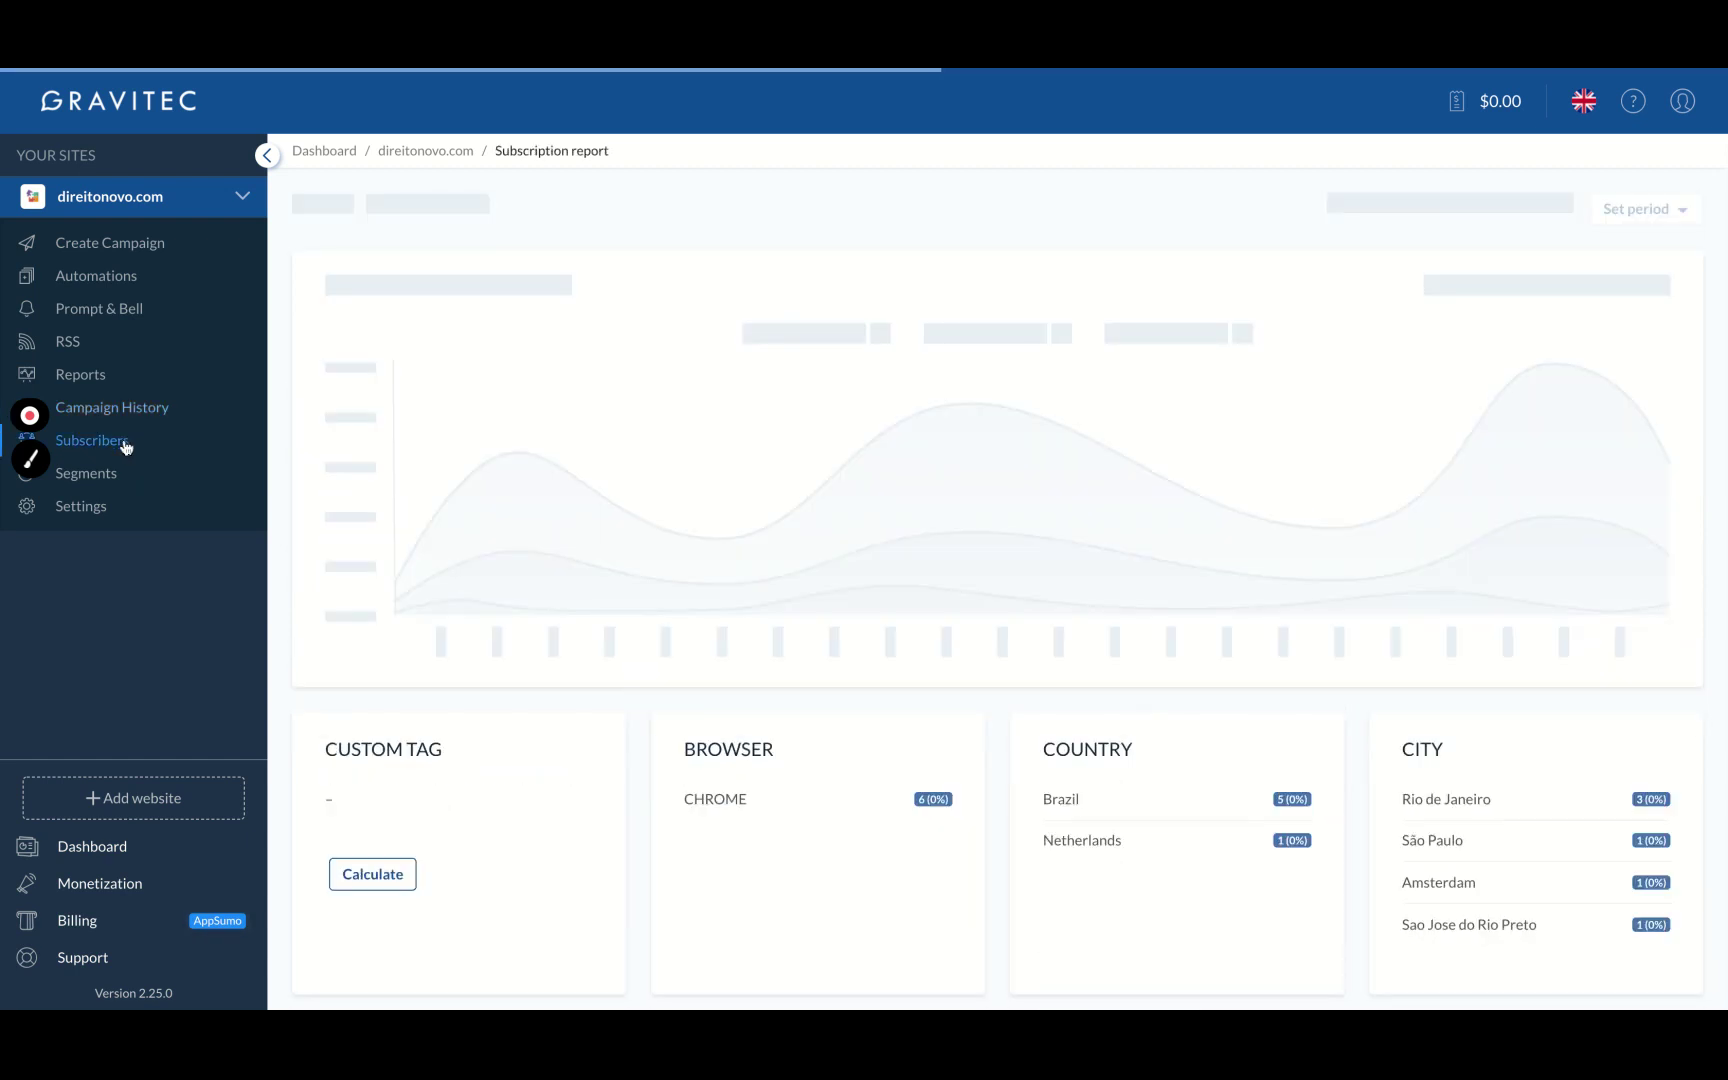
{"action": "scroll", "coordinate": [616, 622], "scroll_direction": "down", "scroll_amount": 3}
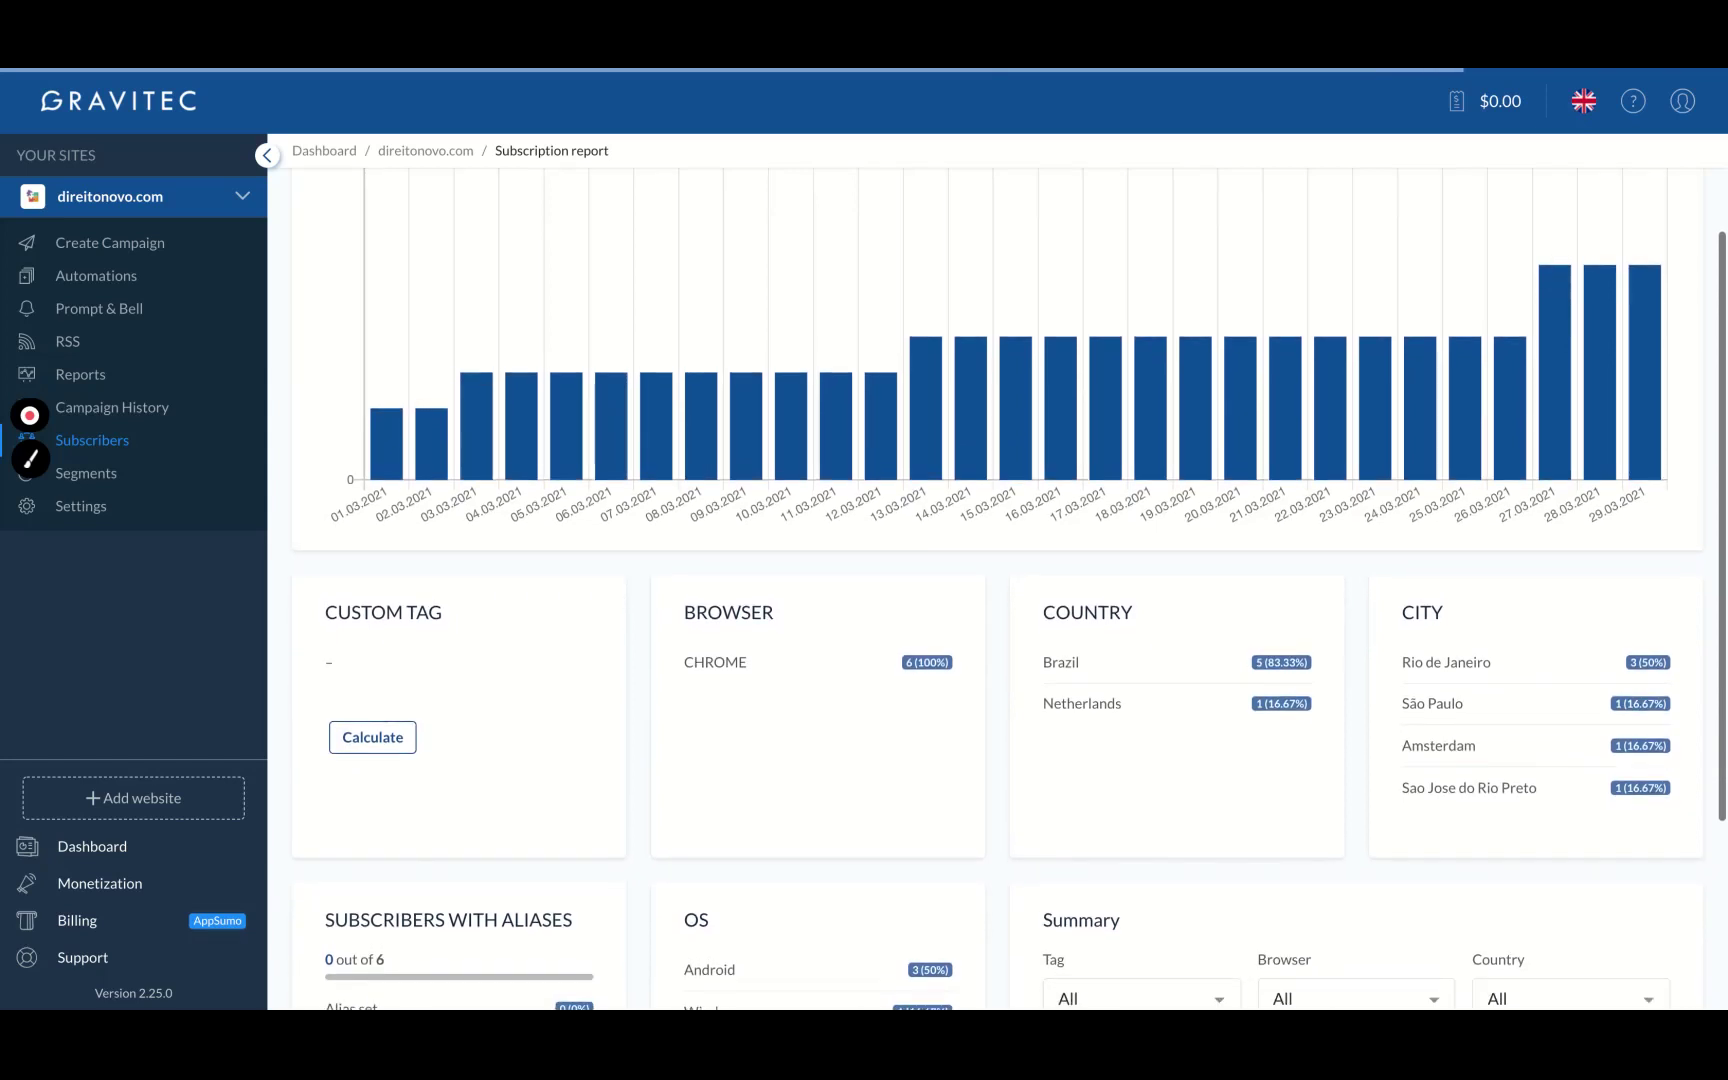
{"action": "scroll", "coordinate": [1150, 538], "scroll_direction": "down", "scroll_amount": 2}
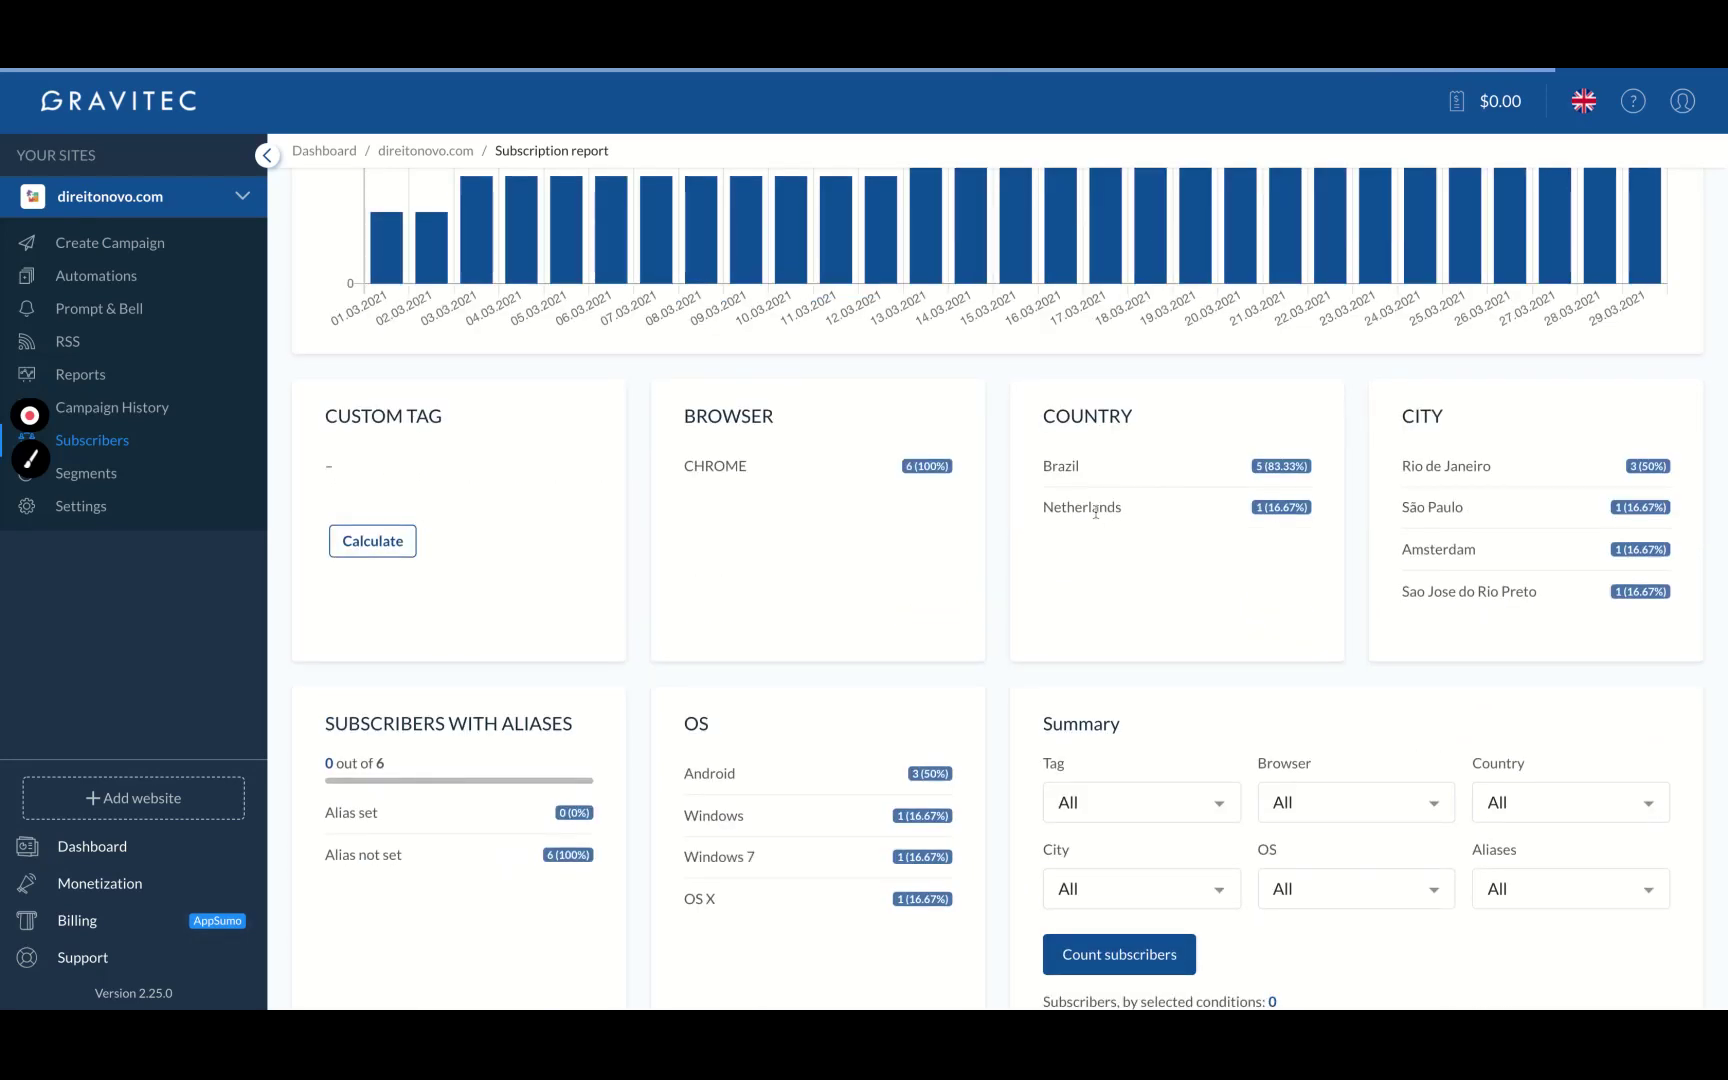
{"action": "left_click_drag", "start_coordinate": [1122, 508], "coordinate": [1059, 510]}
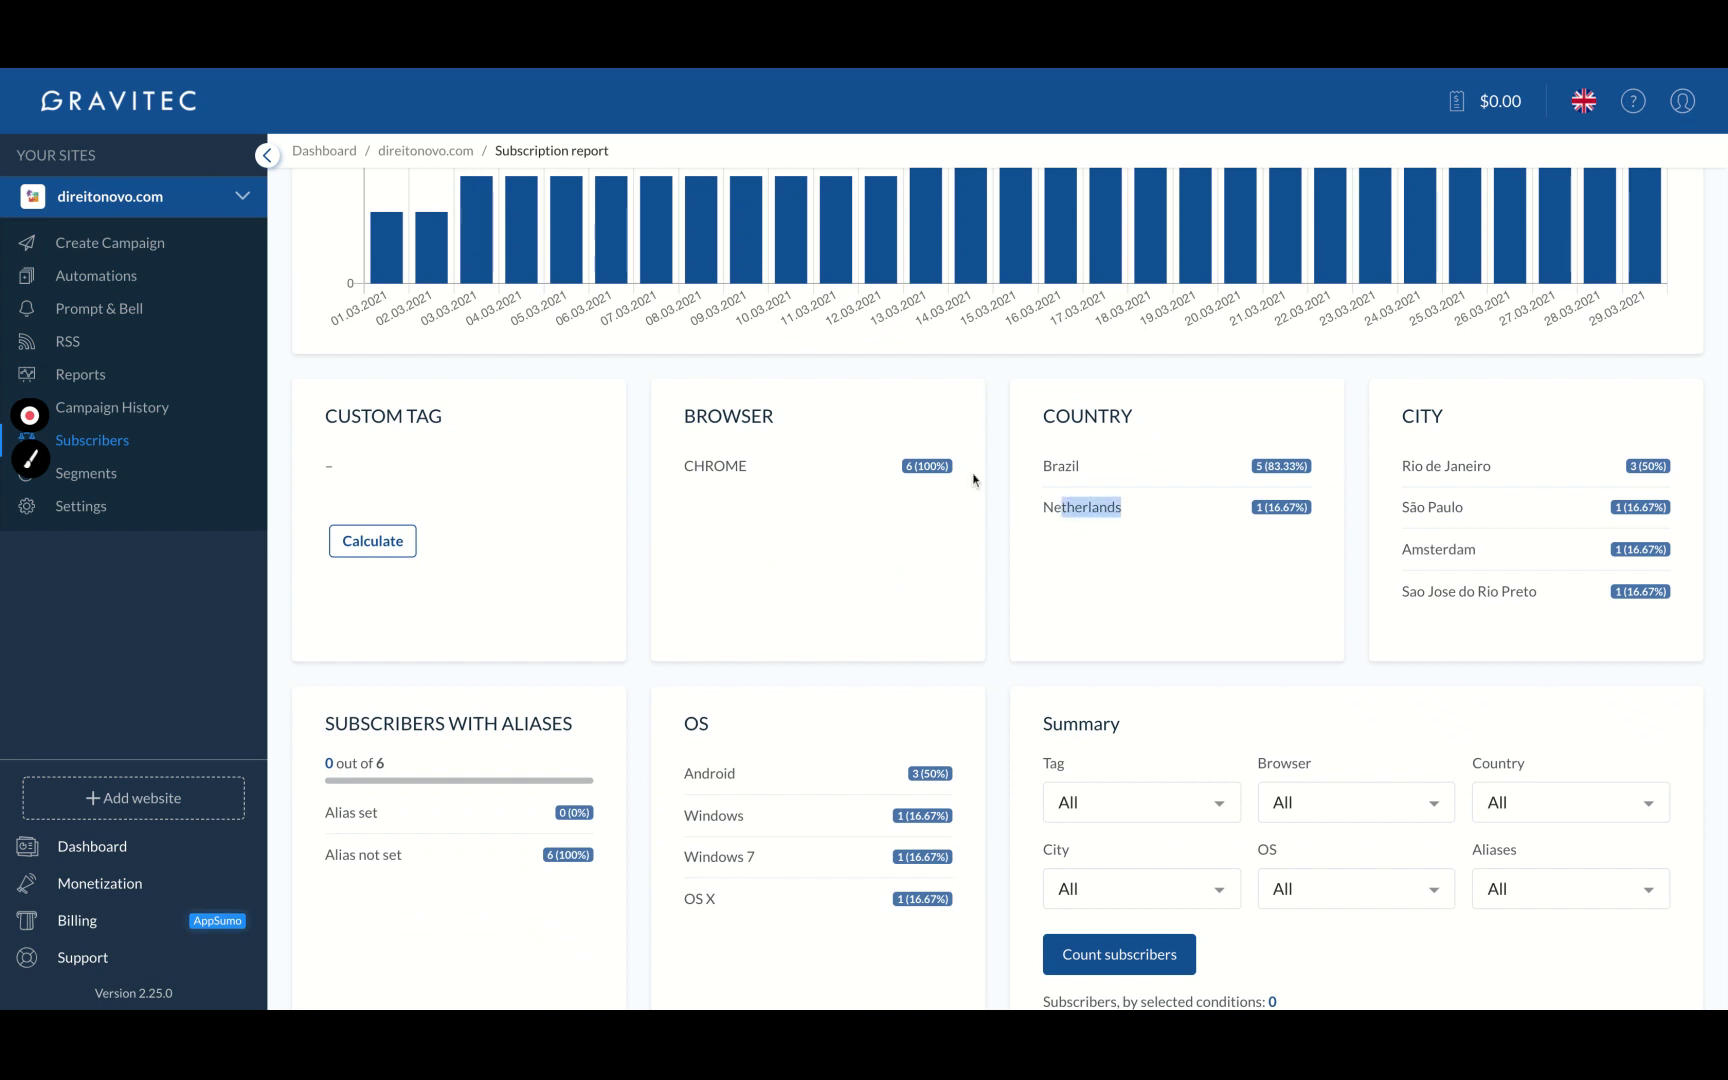
{"action": "scroll", "coordinate": [560, 598], "scroll_direction": "up", "scroll_amount": 2}
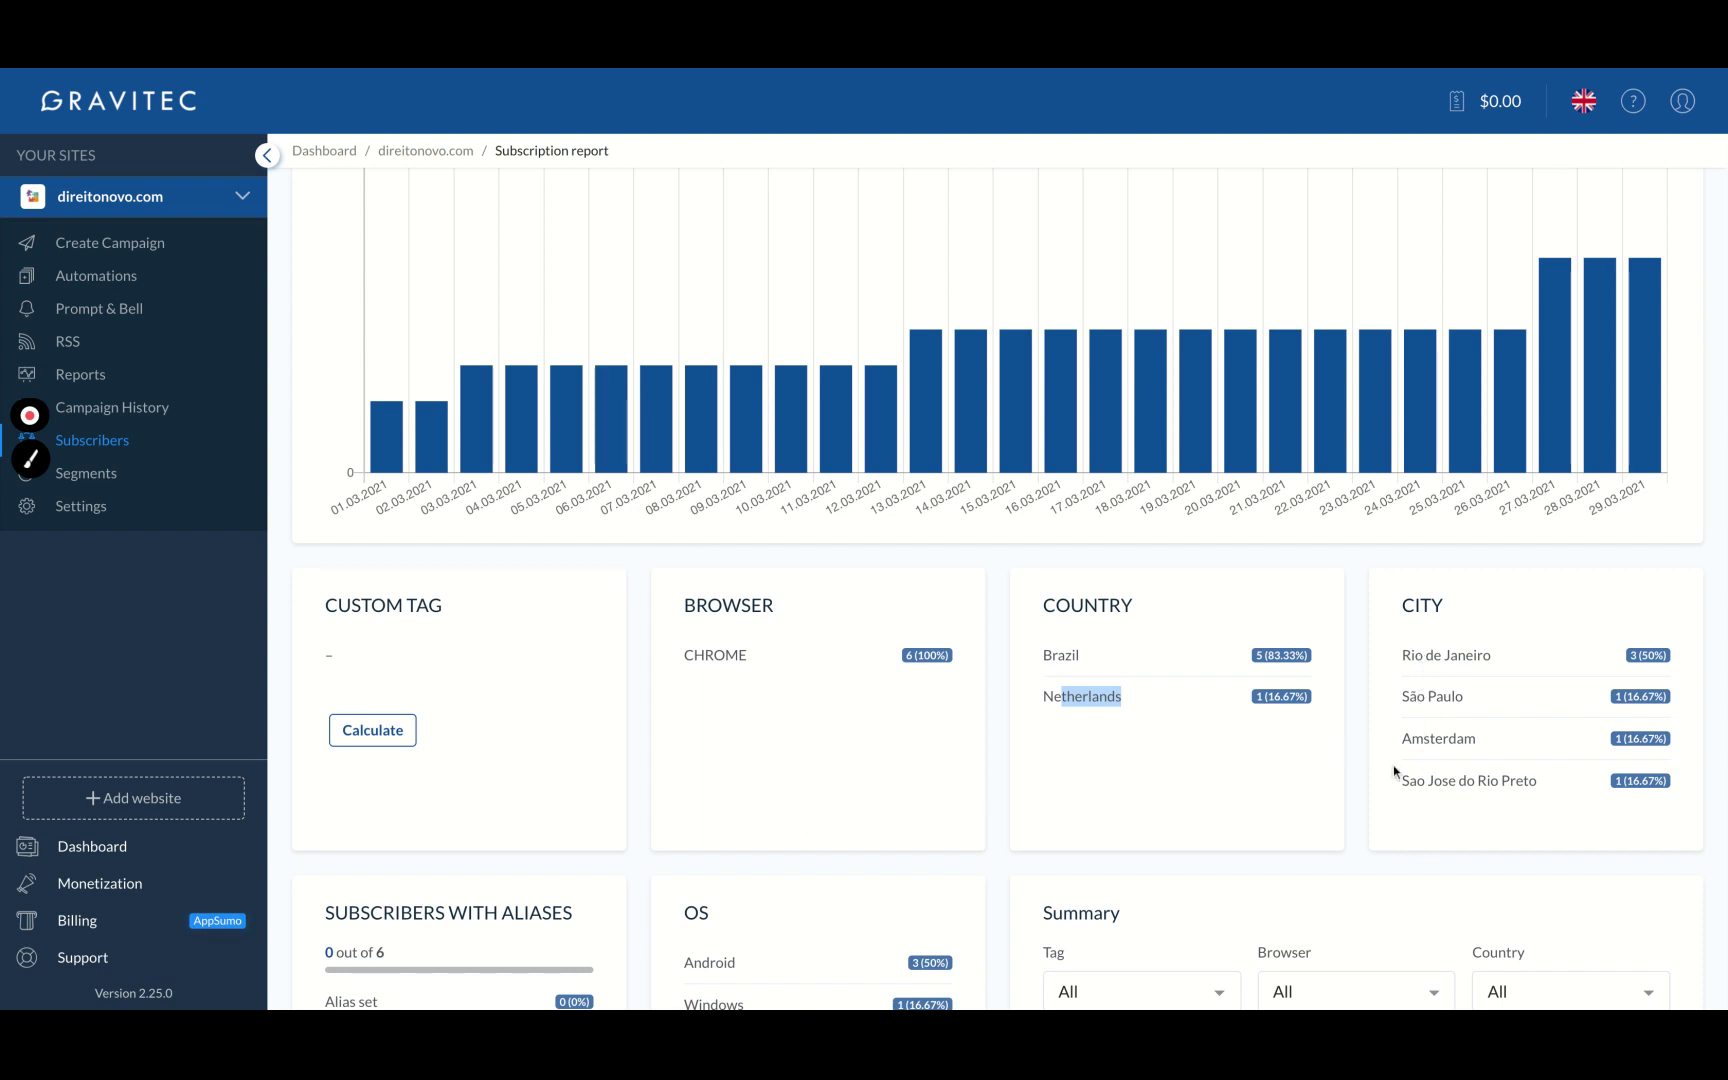
{"action": "scroll", "coordinate": [779, 792], "scroll_direction": "down", "scroll_amount": 3}
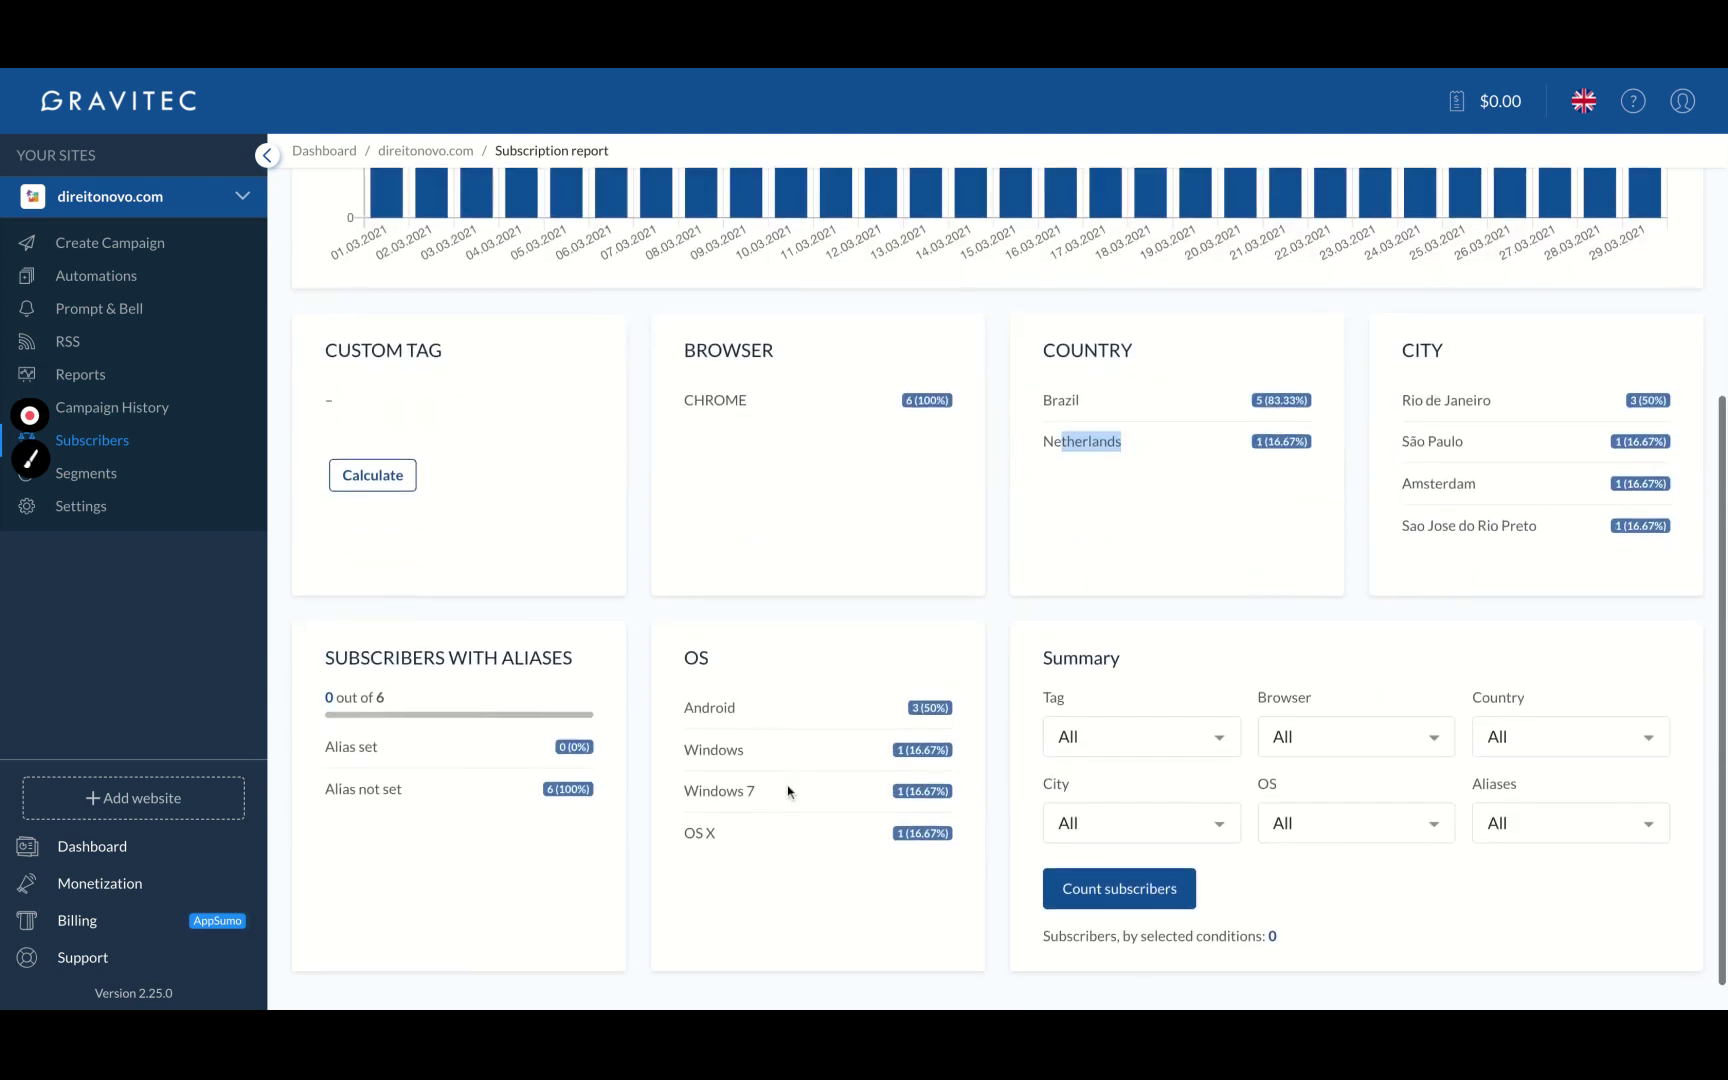
{"action": "scroll", "coordinate": [788, 792], "scroll_direction": "up", "scroll_amount": 5}
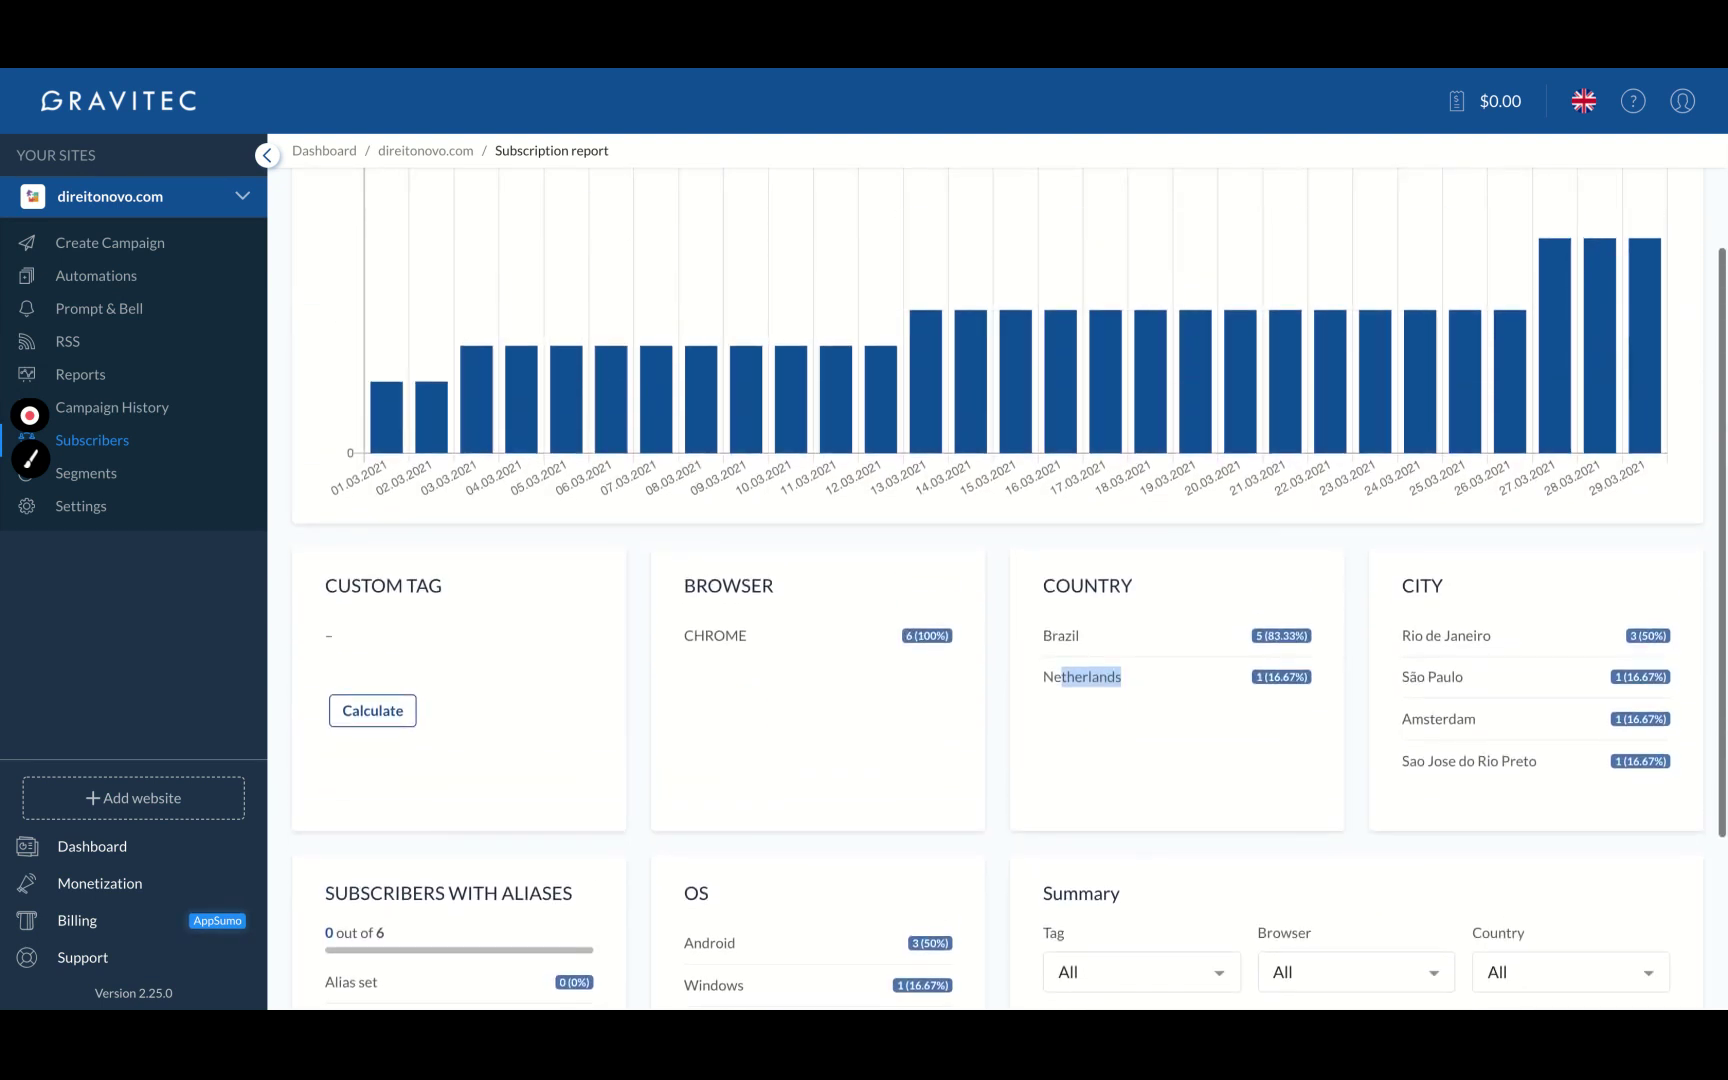
- Pass through Segments to the site settings and focus the utm_source field
{"action": "left_click", "coordinate": [106, 484]}
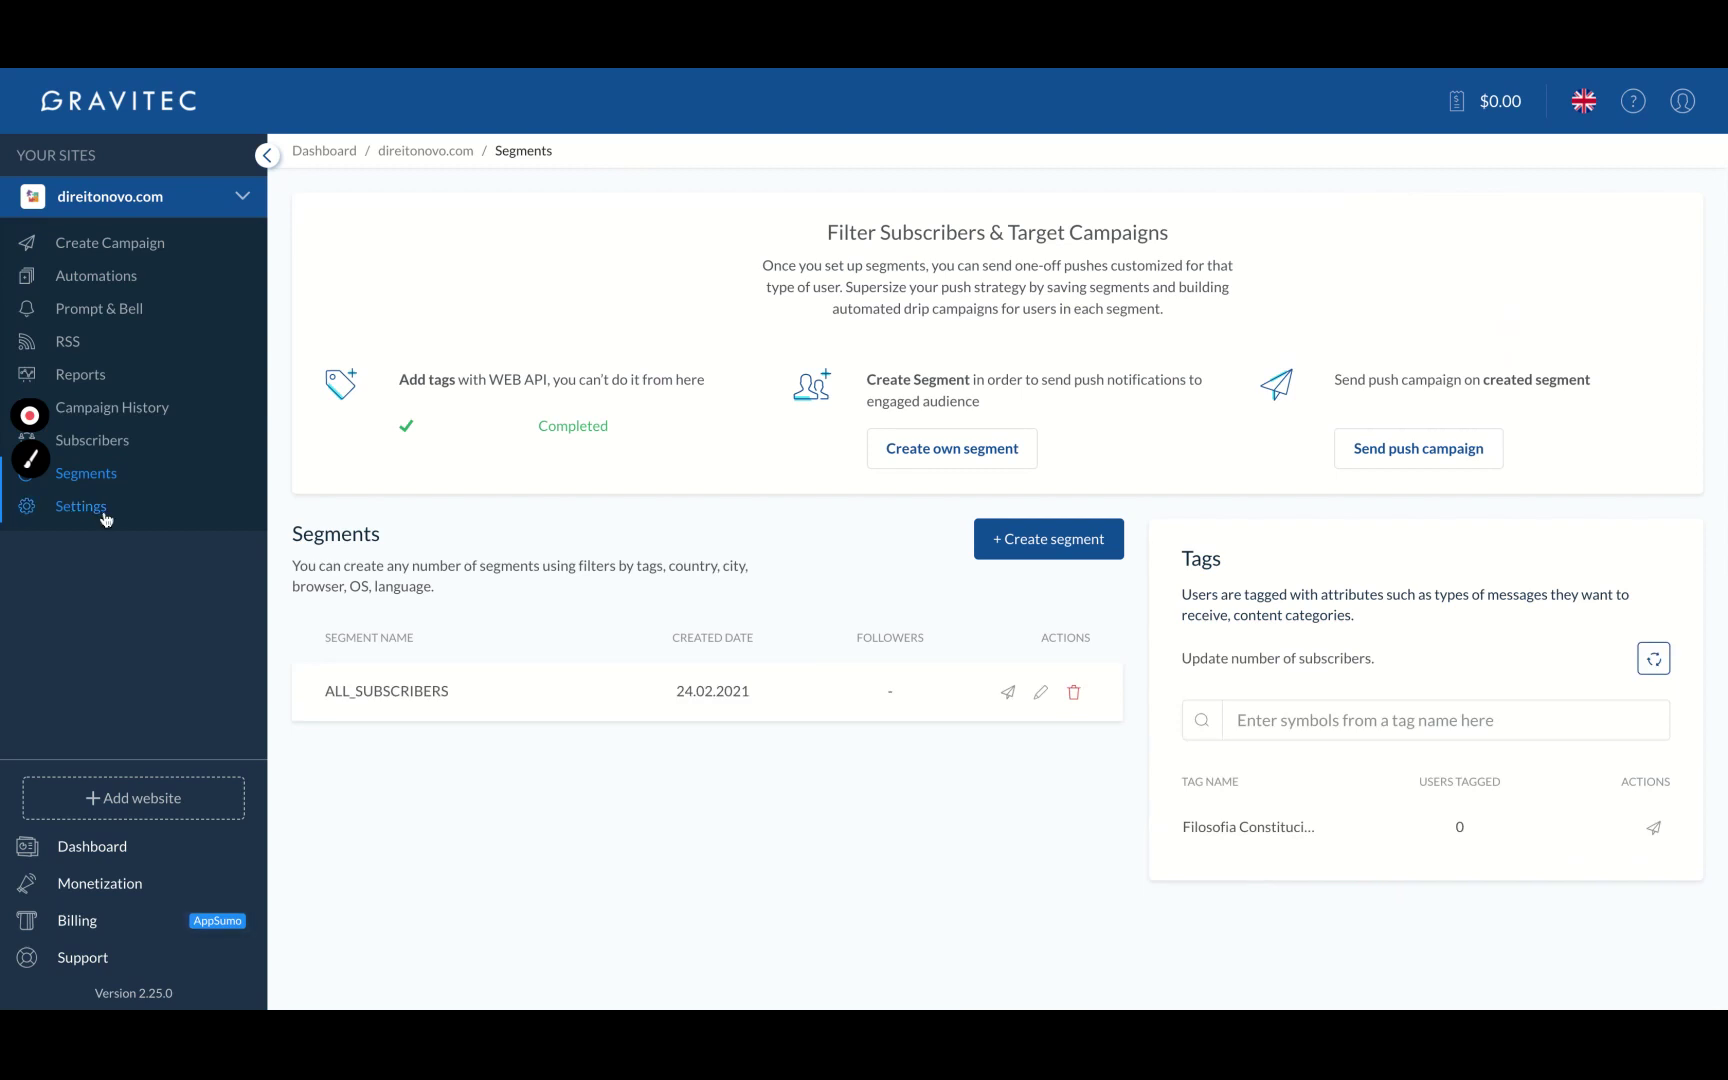
{"action": "left_click", "coordinate": [79, 512]}
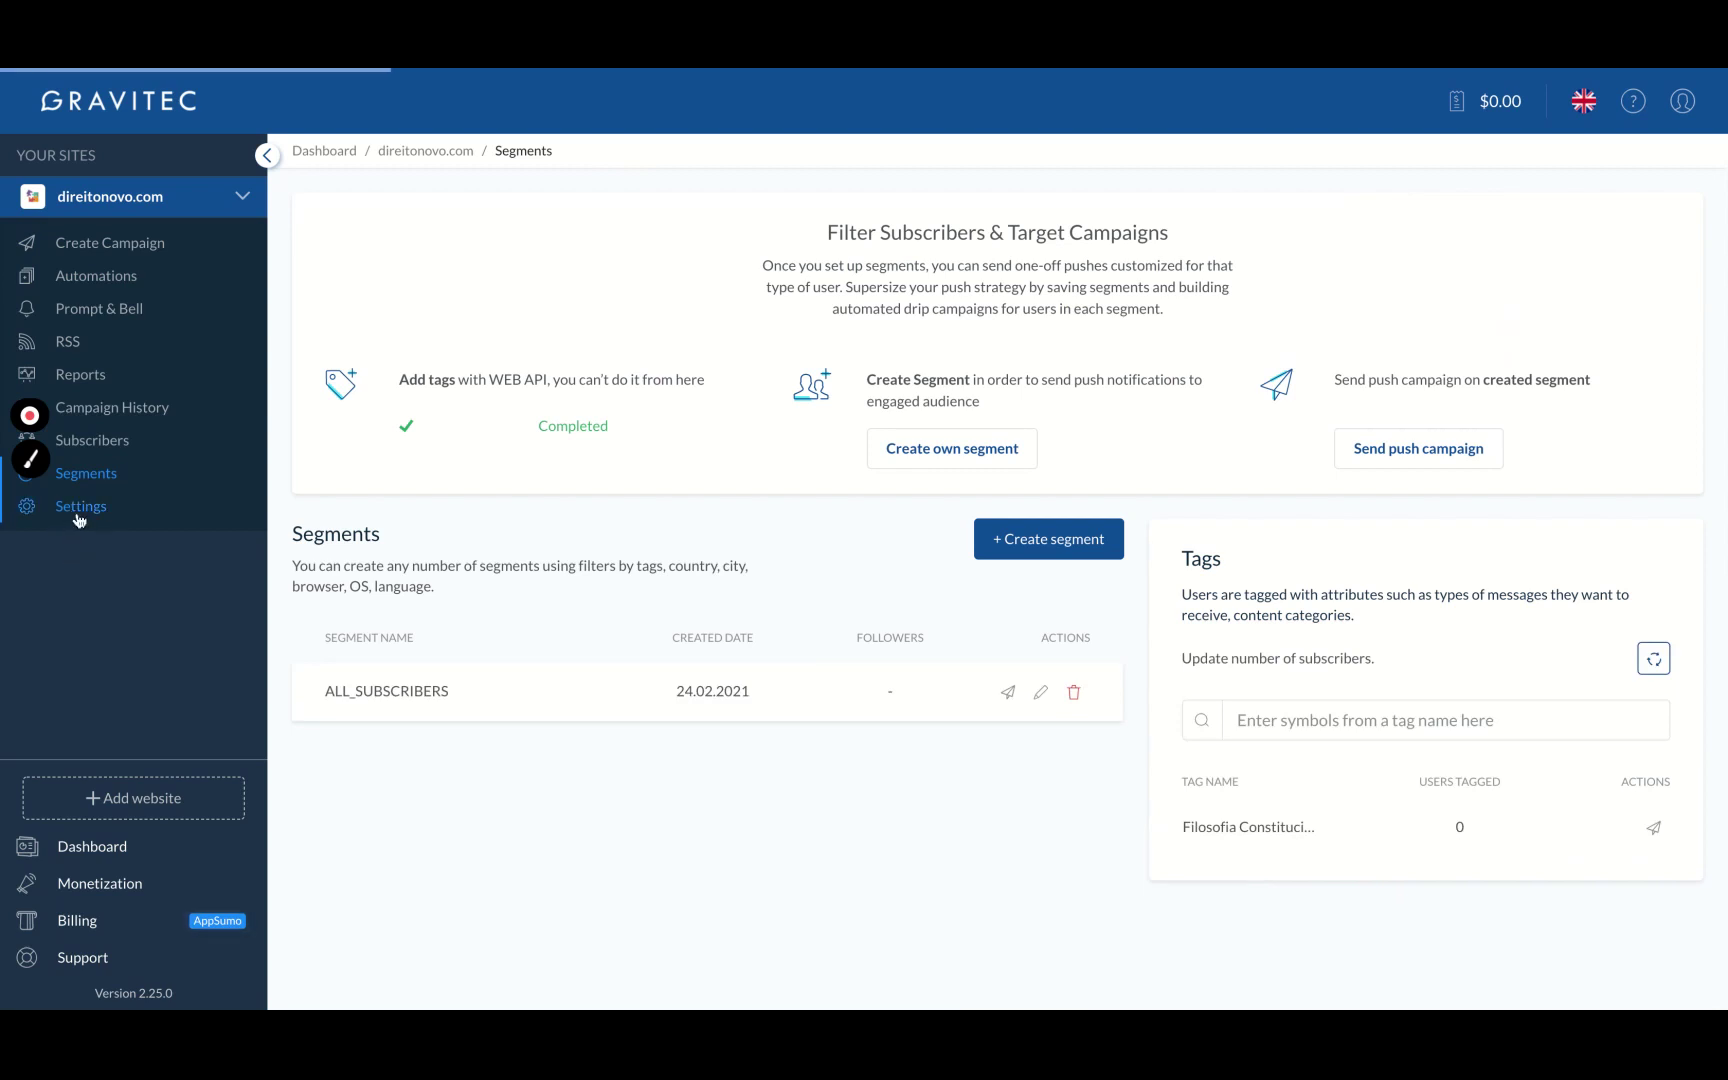
{"action": "left_click", "coordinate": [563, 400]}
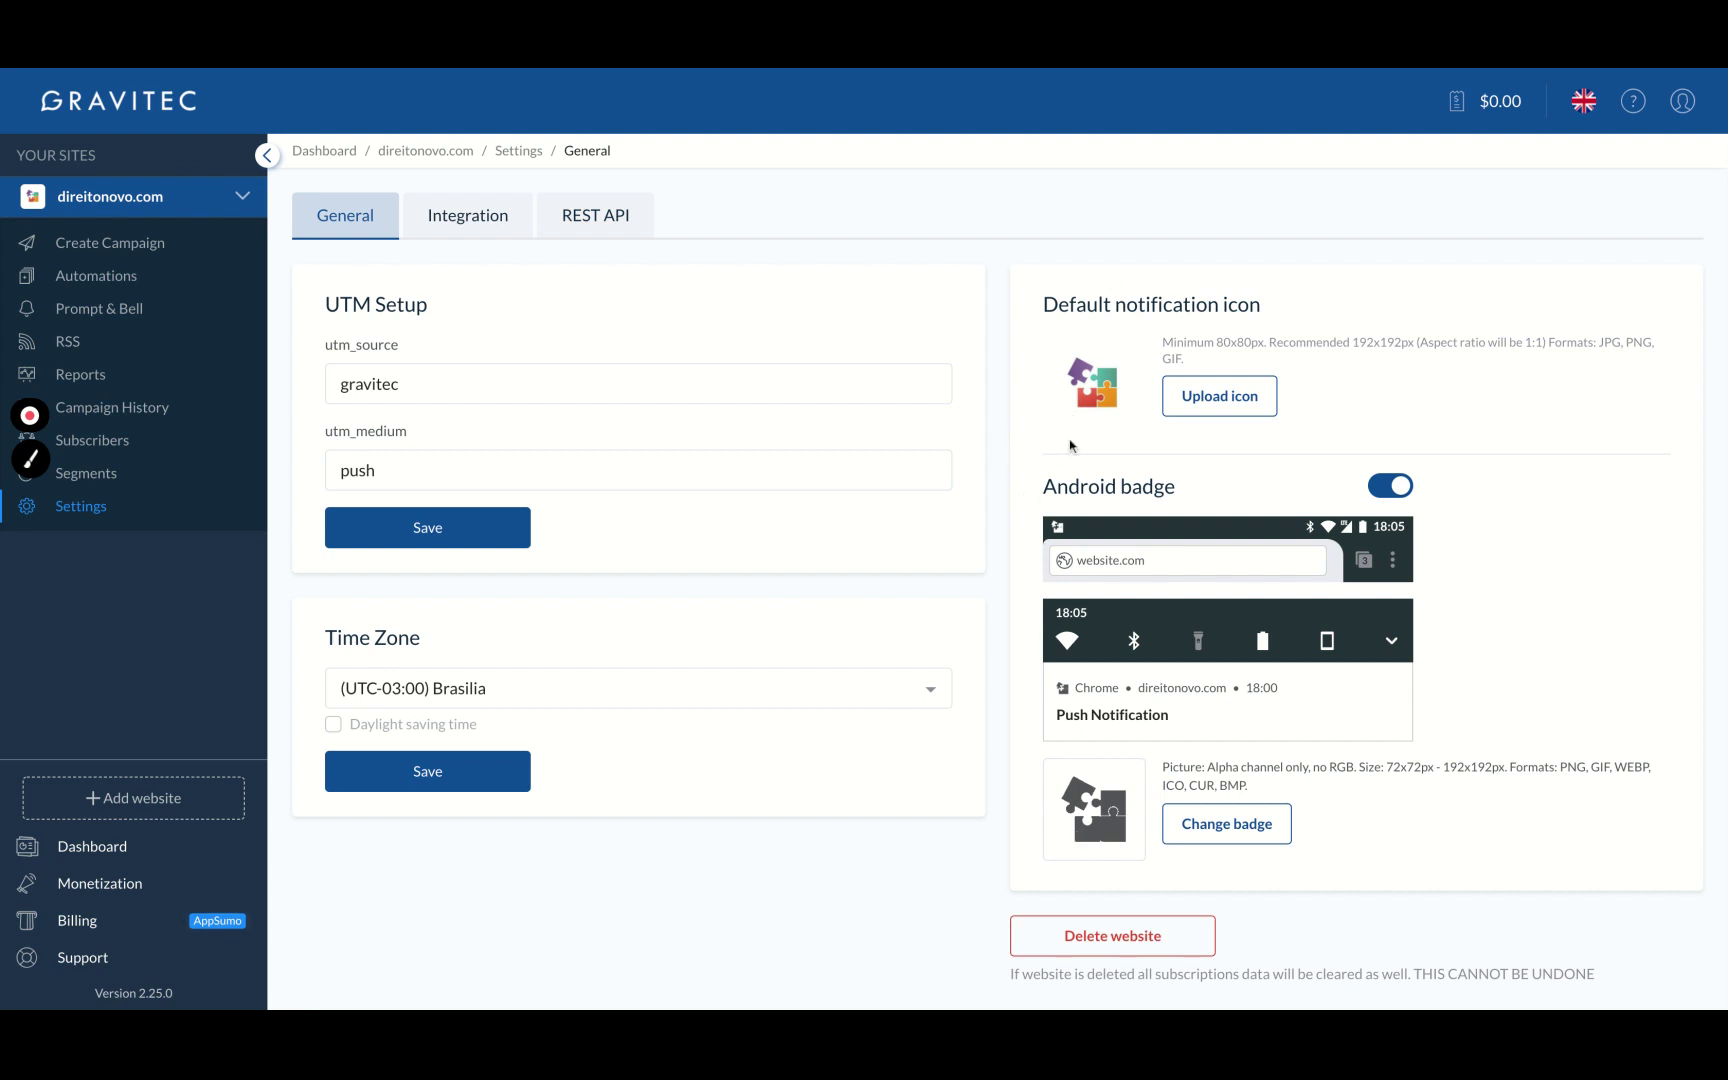
- View the Integration instructions and REST API credentials, ending on the Standard install script page
{"action": "left_click", "coordinate": [459, 218]}
{"action": "scroll", "coordinate": [594, 594], "scroll_direction": "down", "scroll_amount": 1}
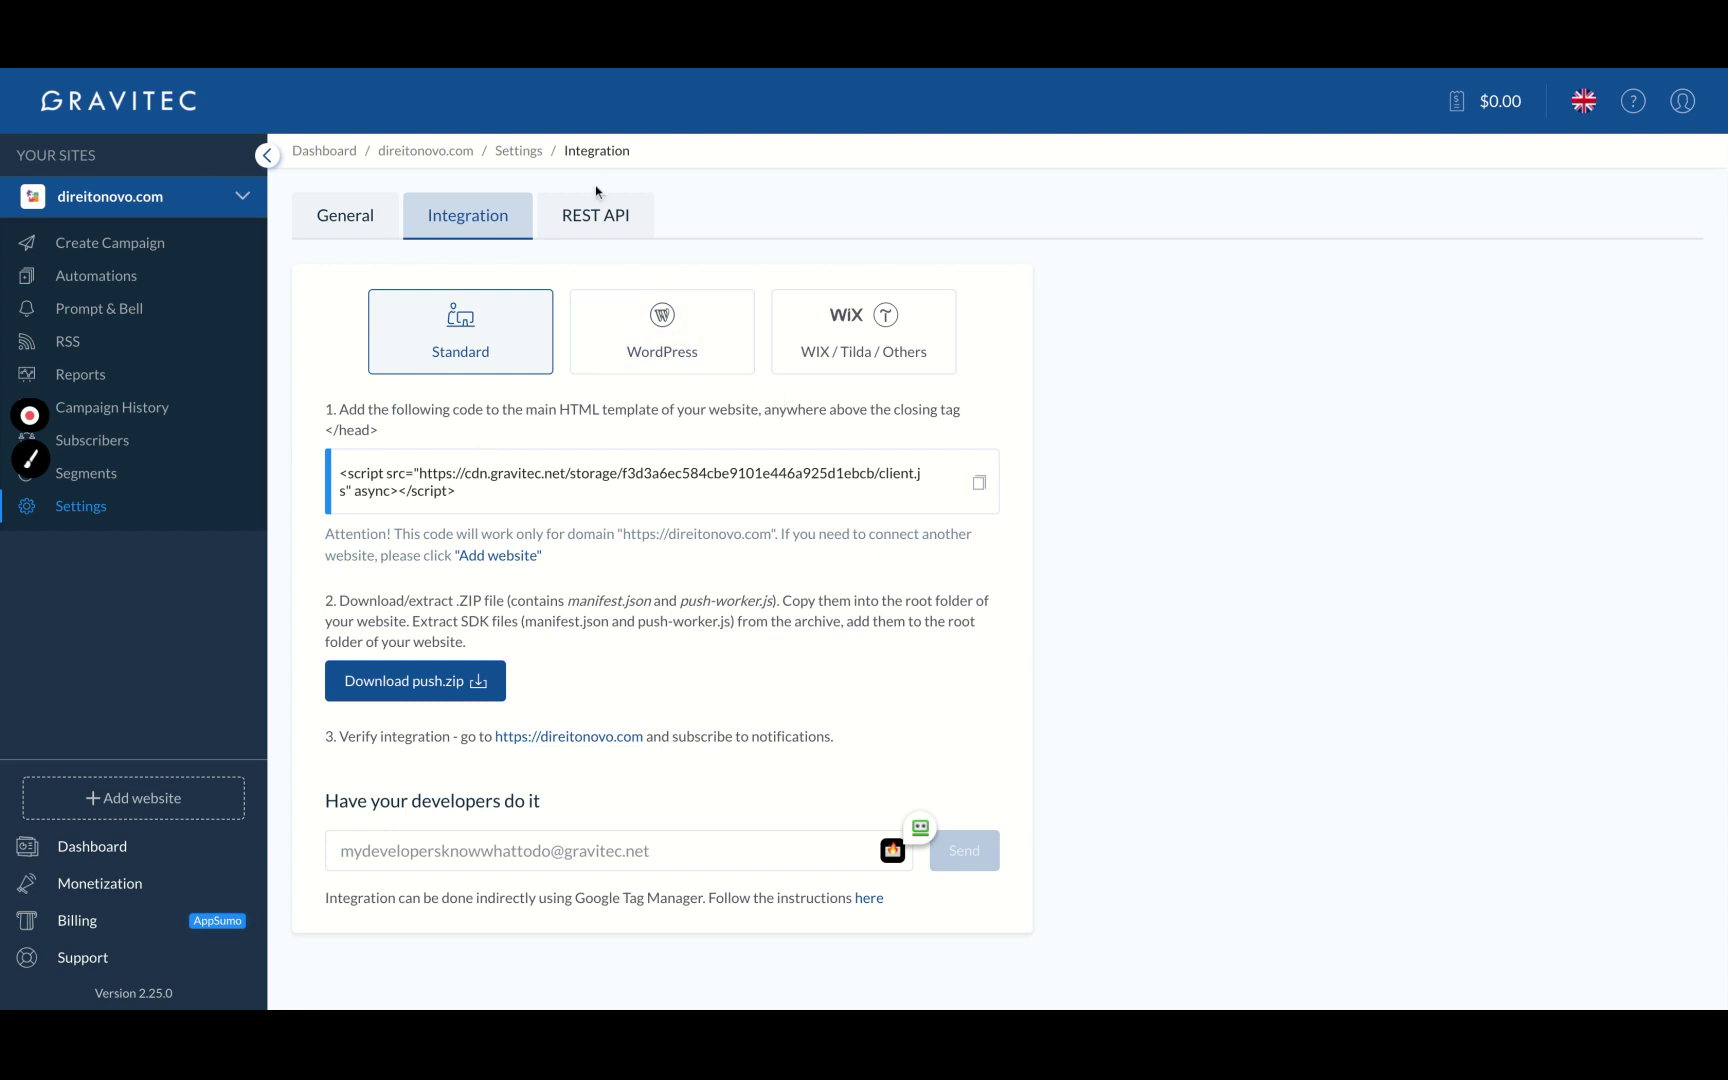
{"action": "left_click", "coordinate": [617, 220]}
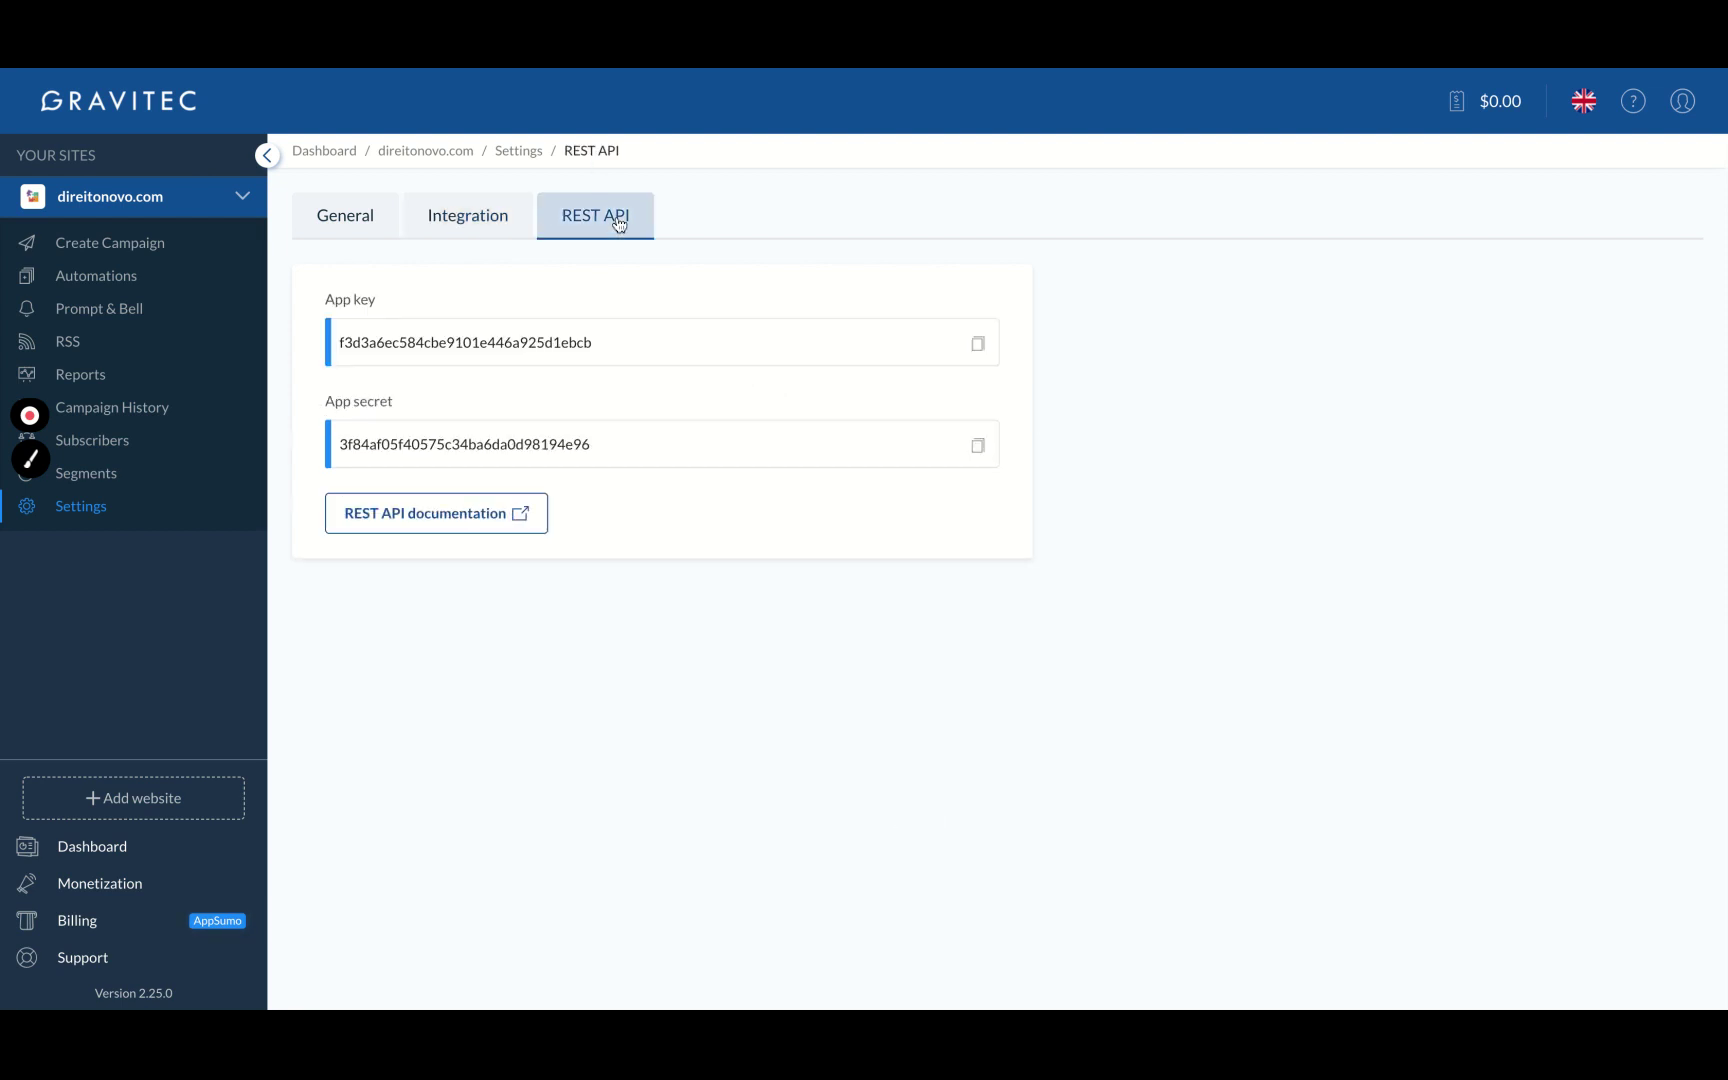
{"action": "left_click", "coordinate": [473, 224]}
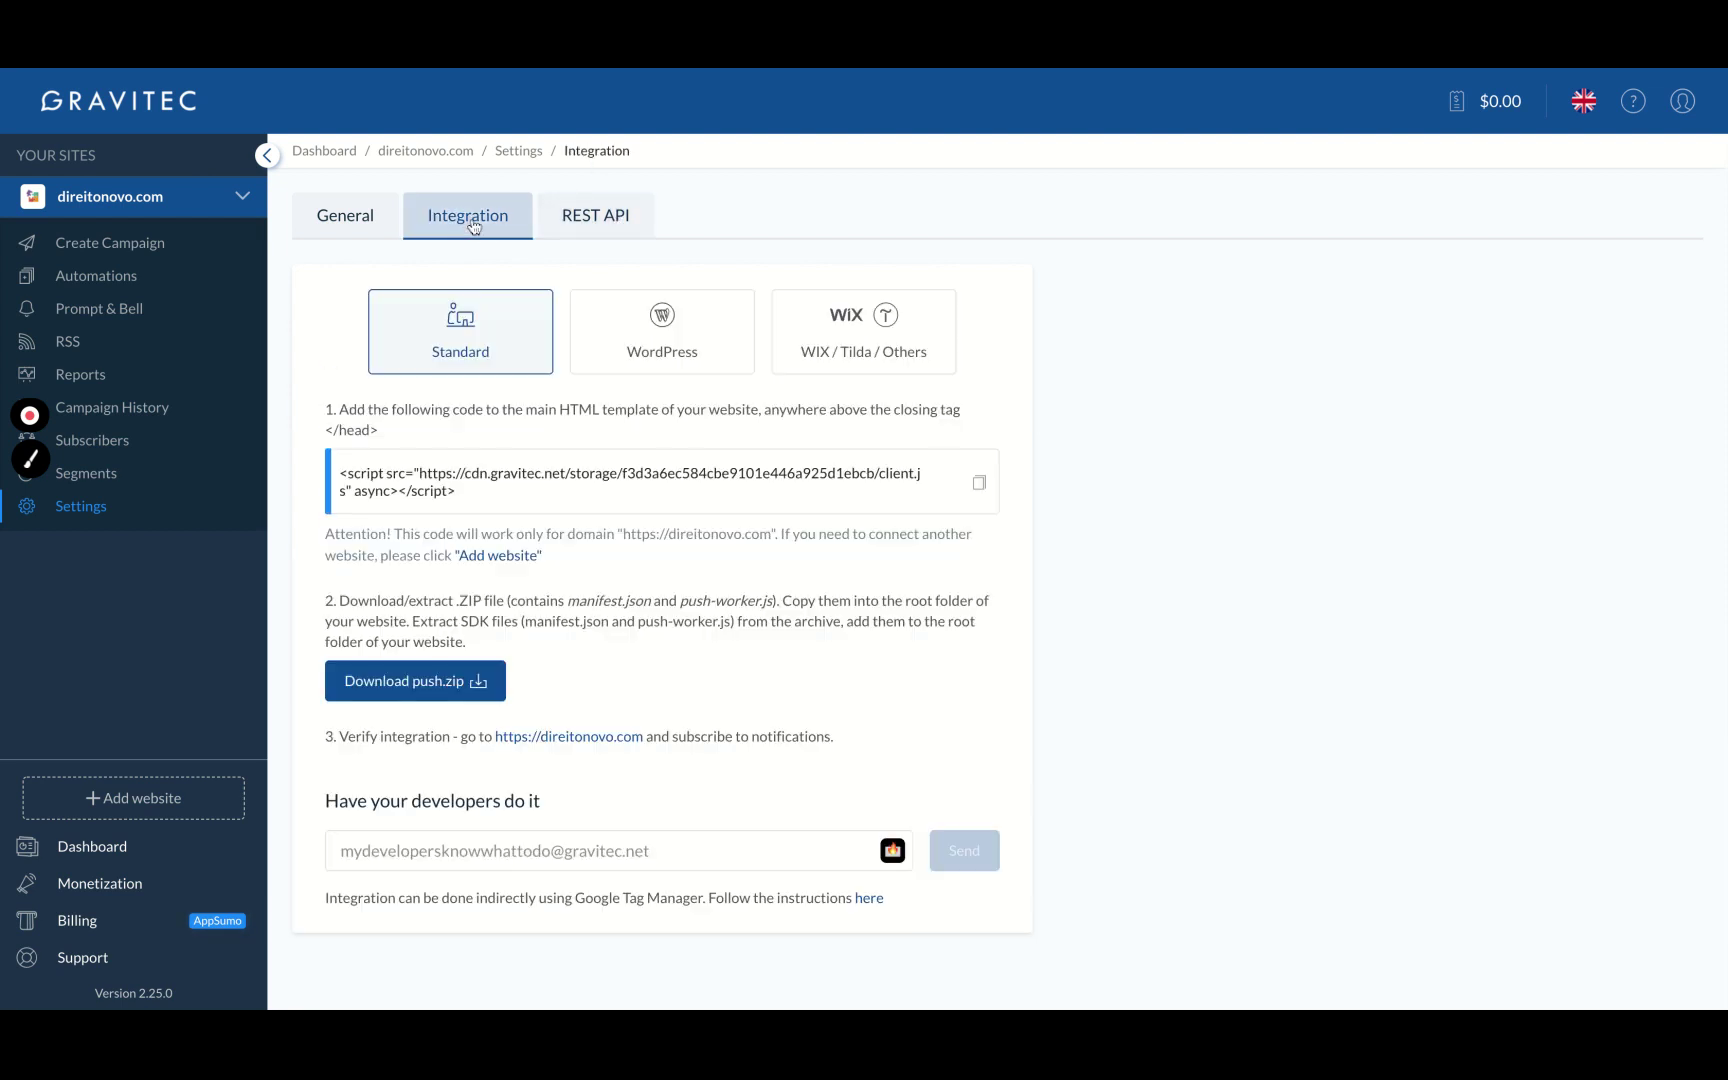
- On Monetize / Promote, highlight Monetization at $0.05 per click and the Promotion description
{"action": "left_click", "coordinate": [103, 883]}
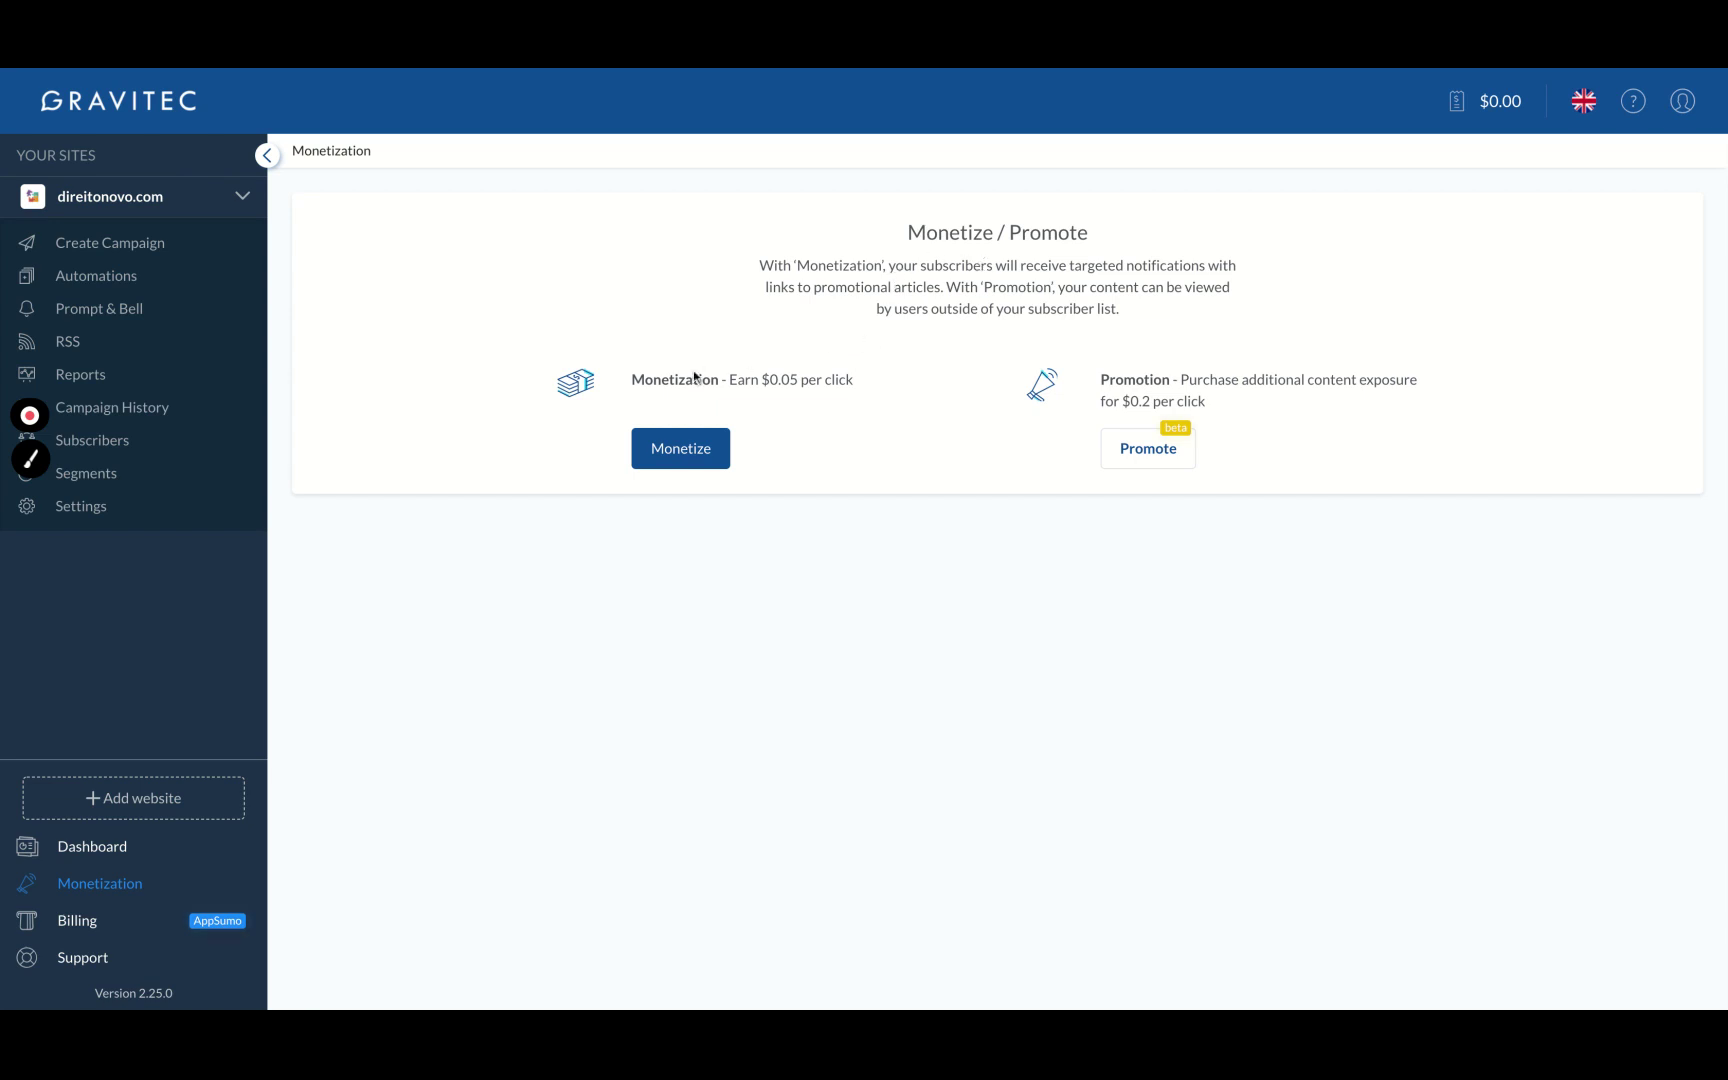
{"action": "left_click_drag", "start_coordinate": [632, 379], "coordinate": [853, 379]}
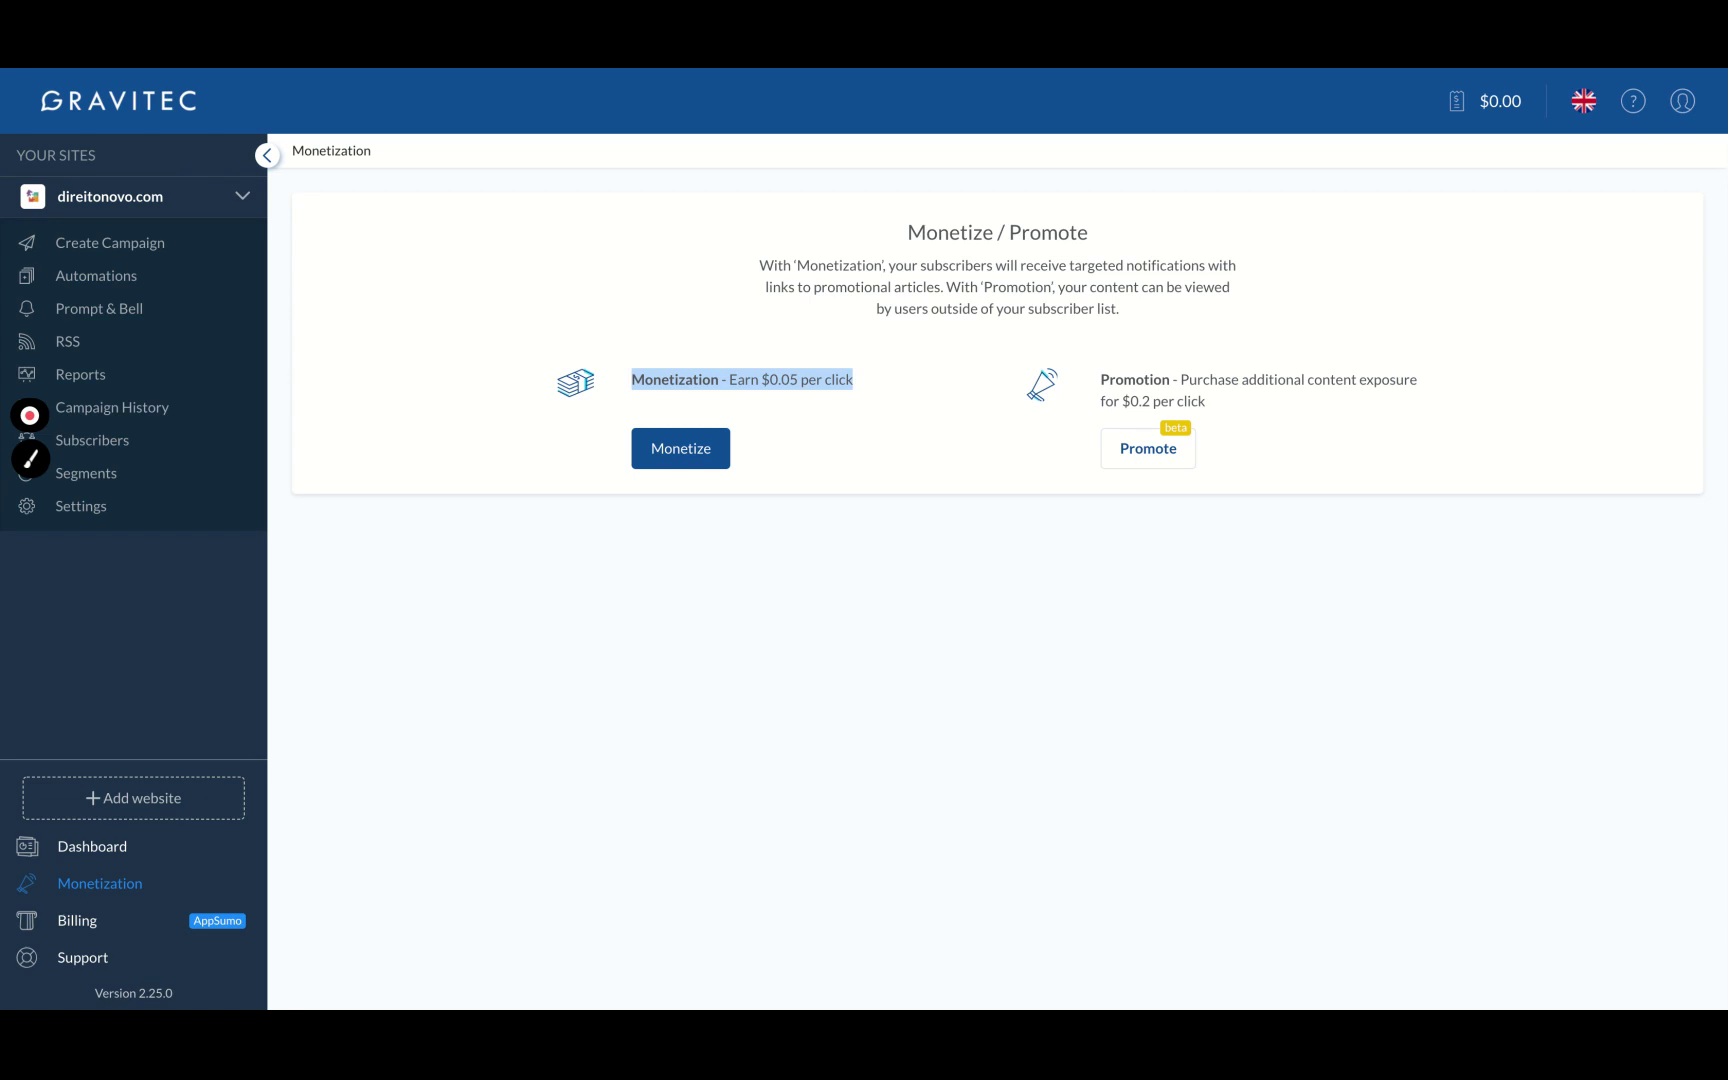
{"action": "left_click_drag", "start_coordinate": [1107, 379], "coordinate": [1207, 402]}
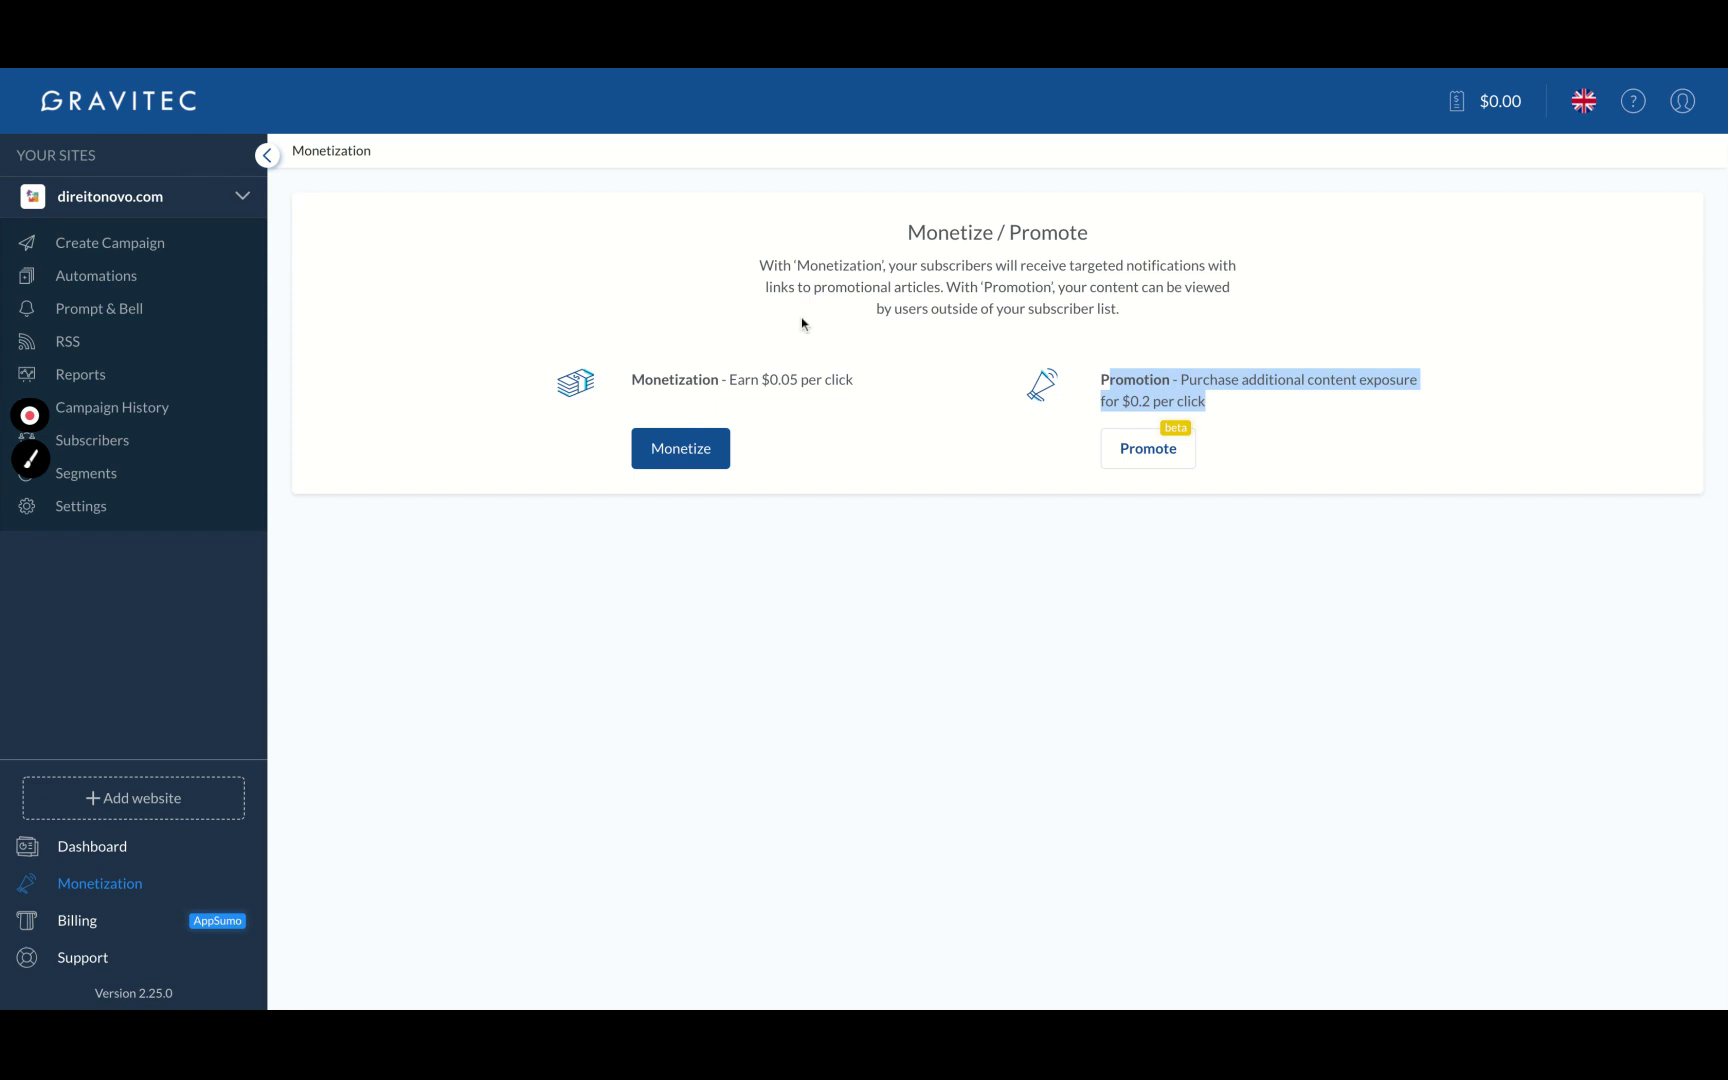
{"action": "left_click_drag", "start_coordinate": [632, 381], "coordinate": [853, 380]}
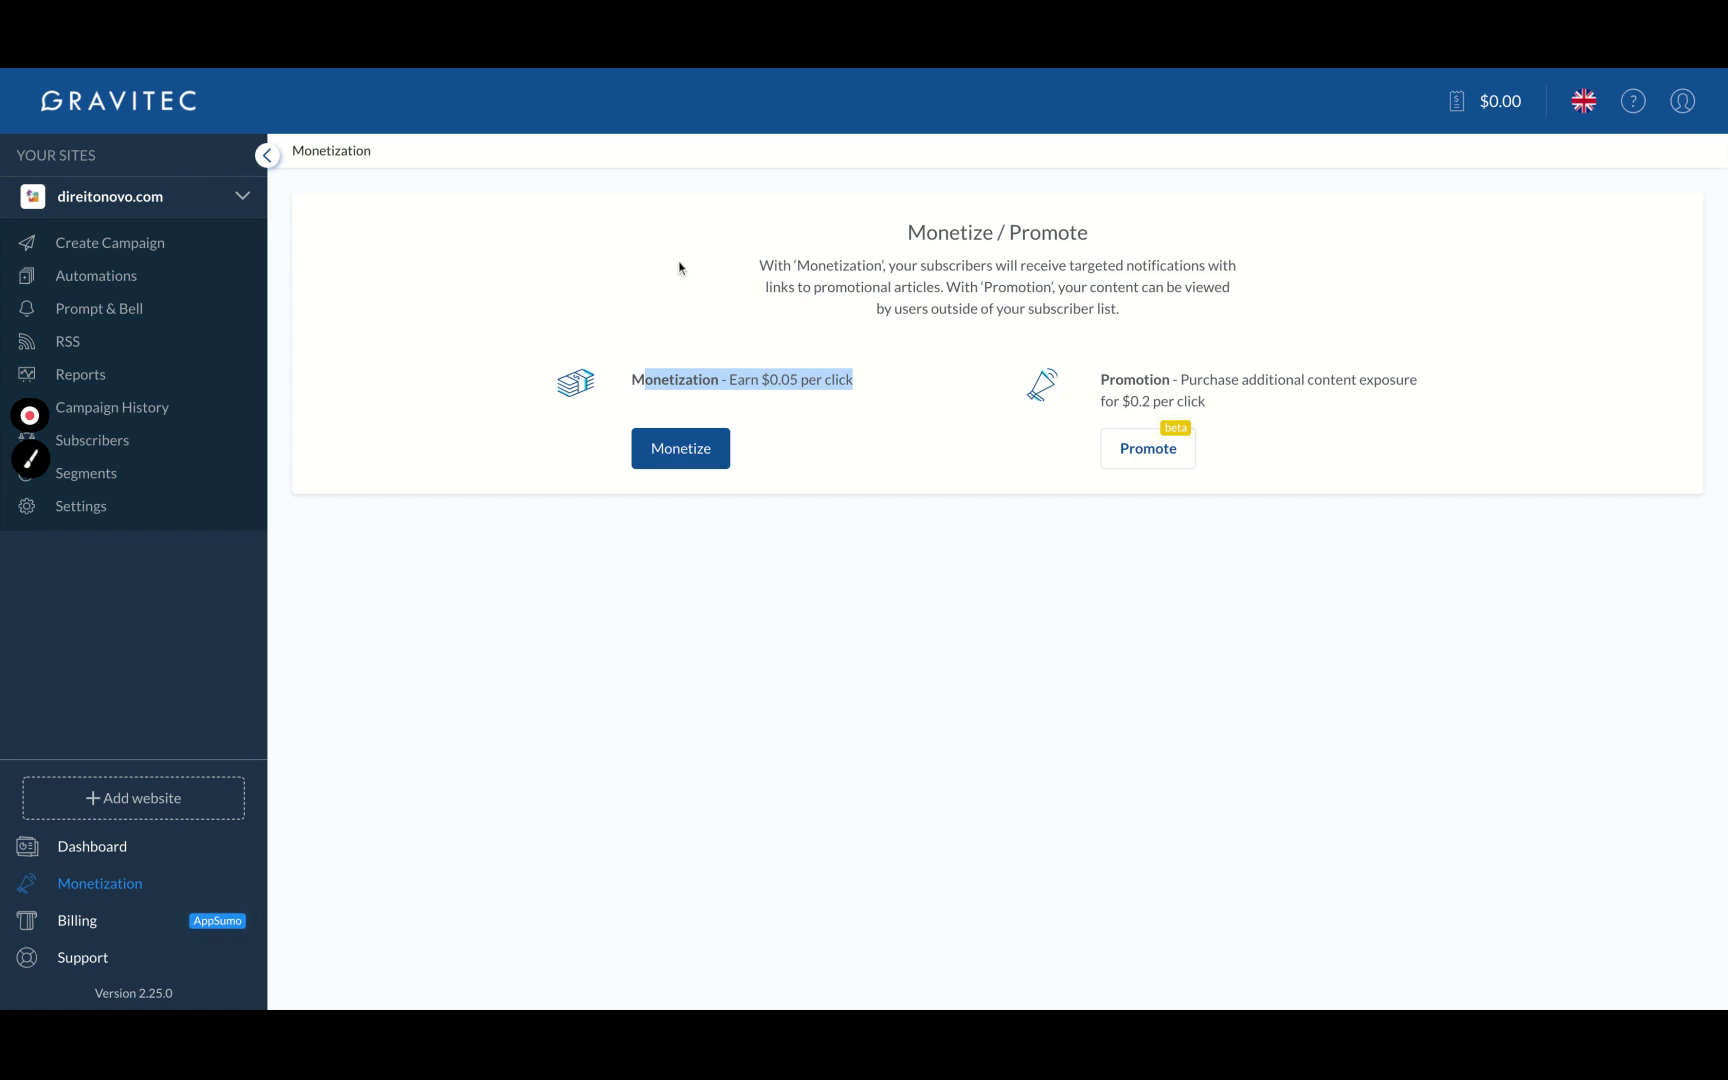
{"action": "left_click", "coordinate": [400, 481]}
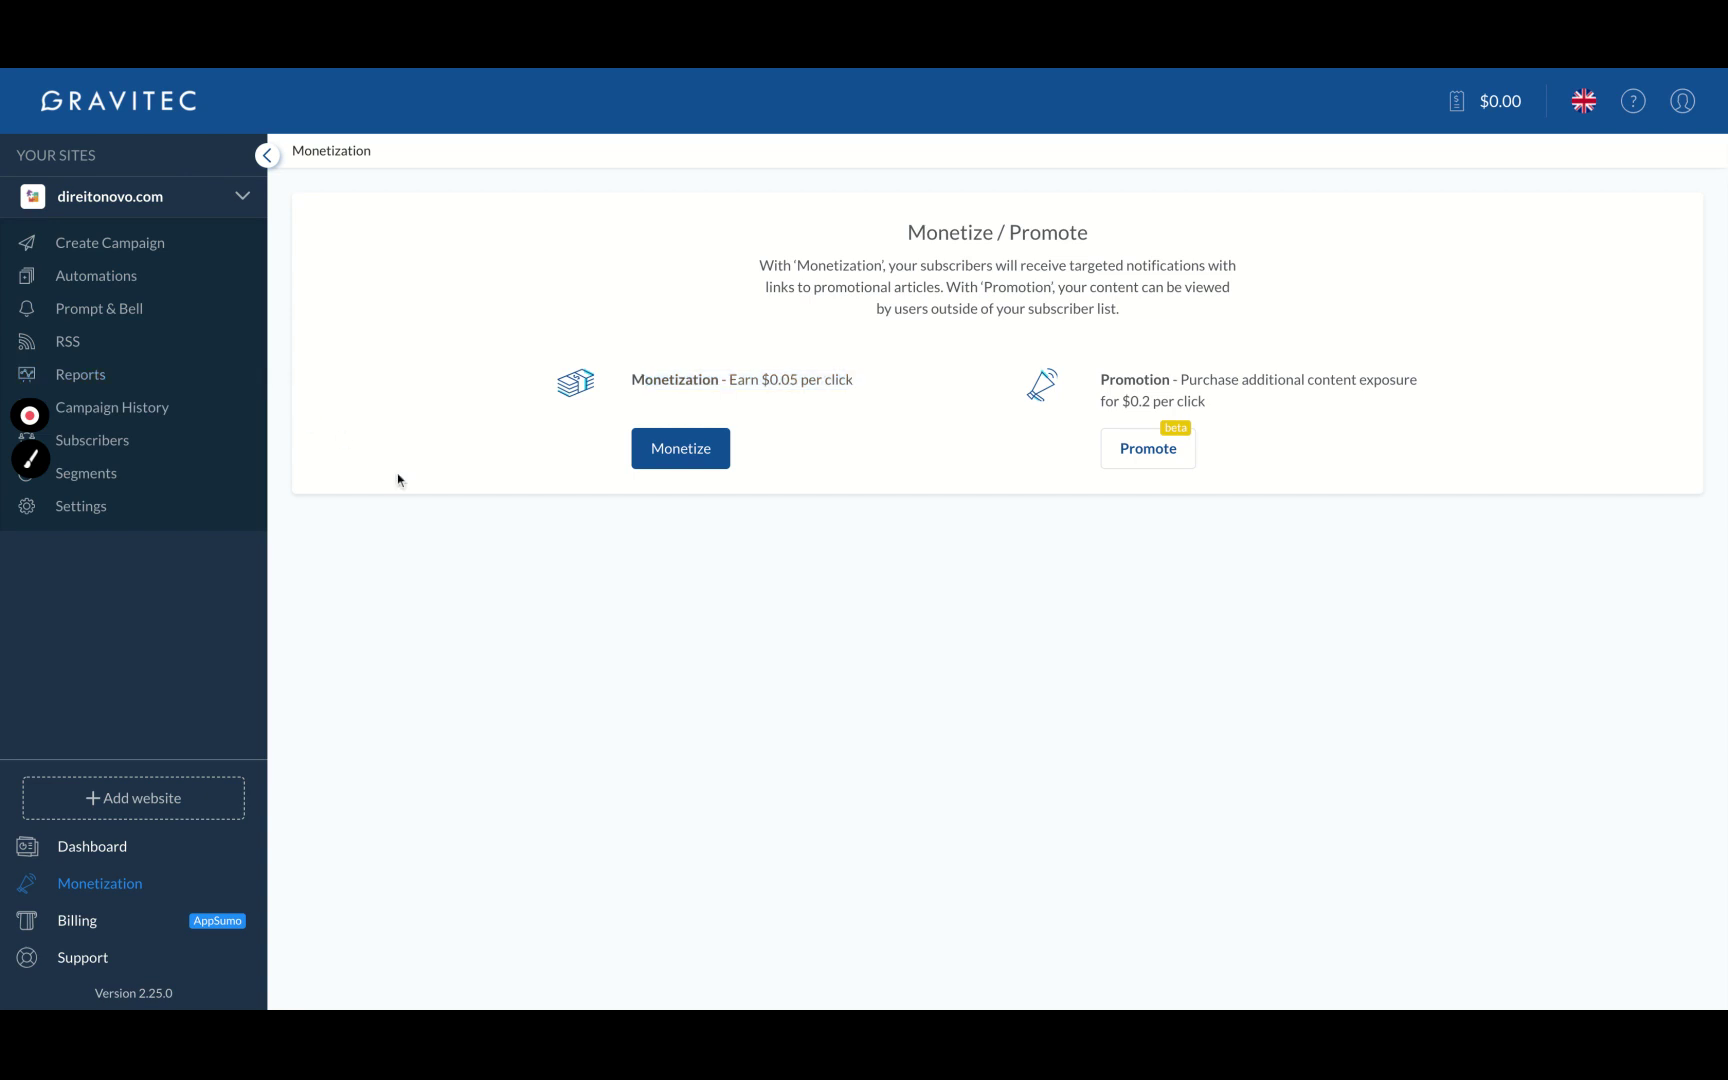
- Review the AppSumo billing details, then show the Profile tab with industry and job position
{"action": "left_click", "coordinate": [54, 928]}
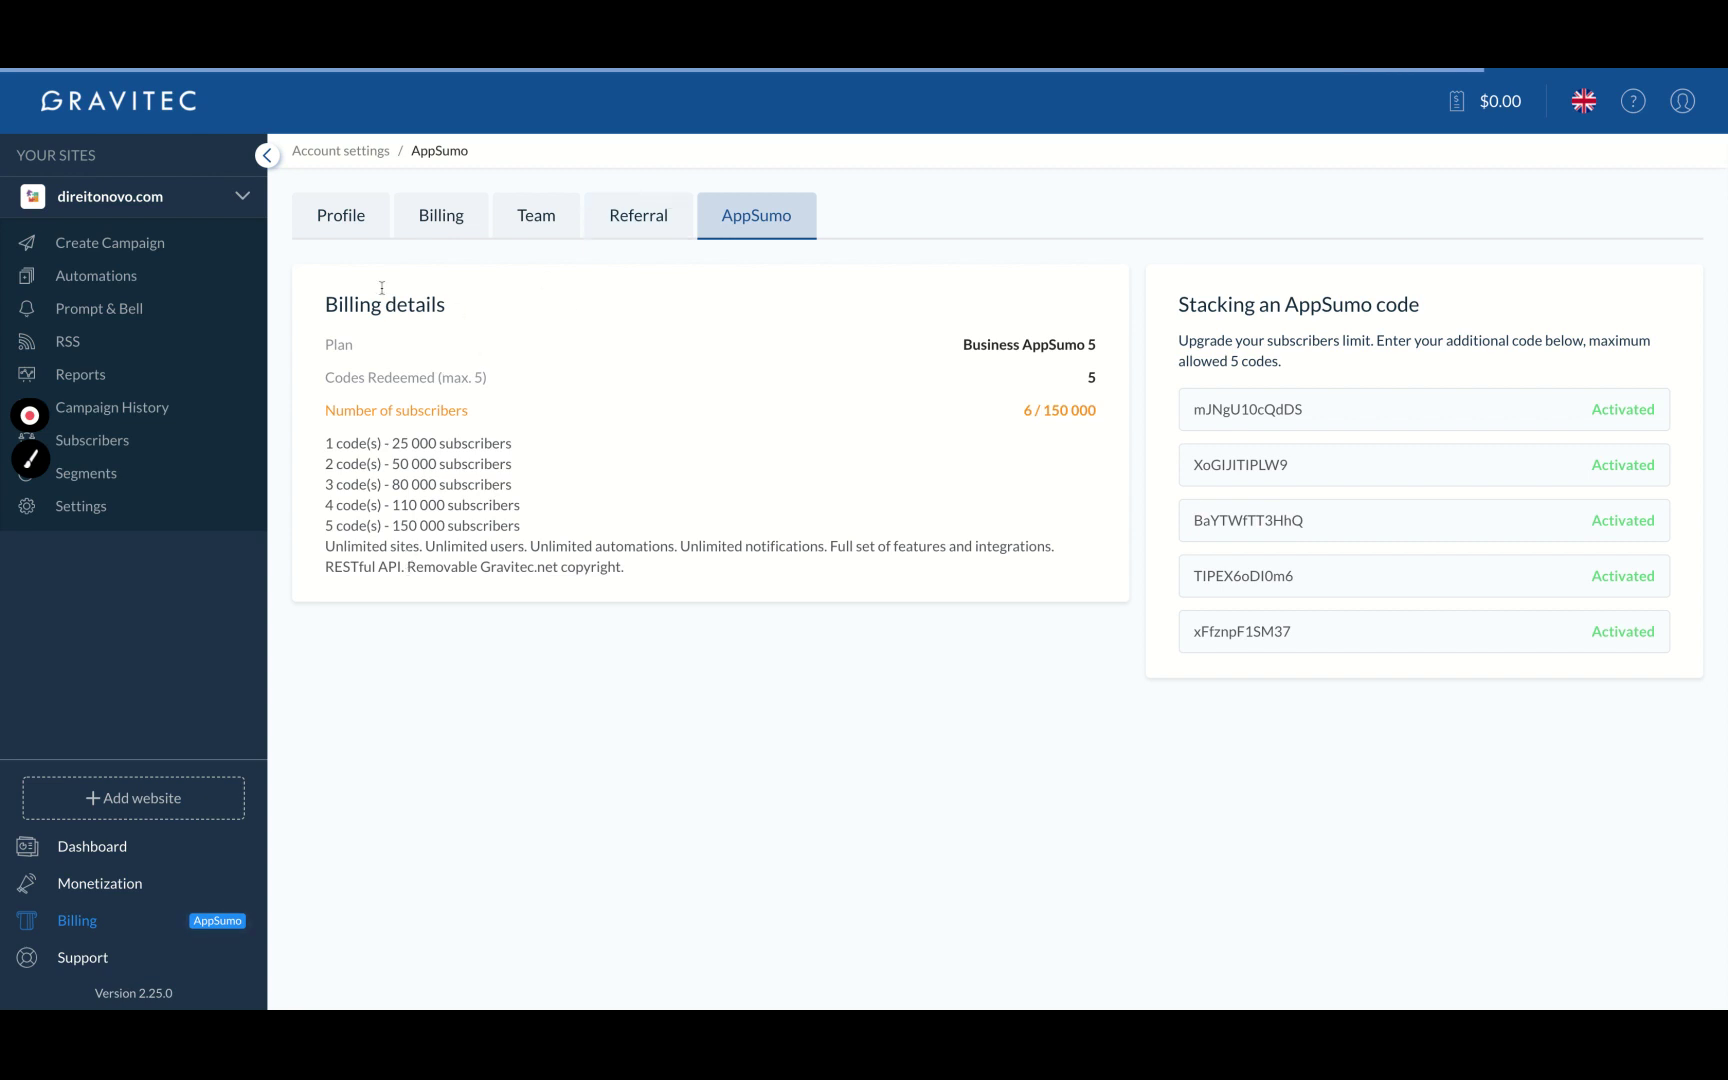
{"action": "left_click", "coordinate": [340, 227]}
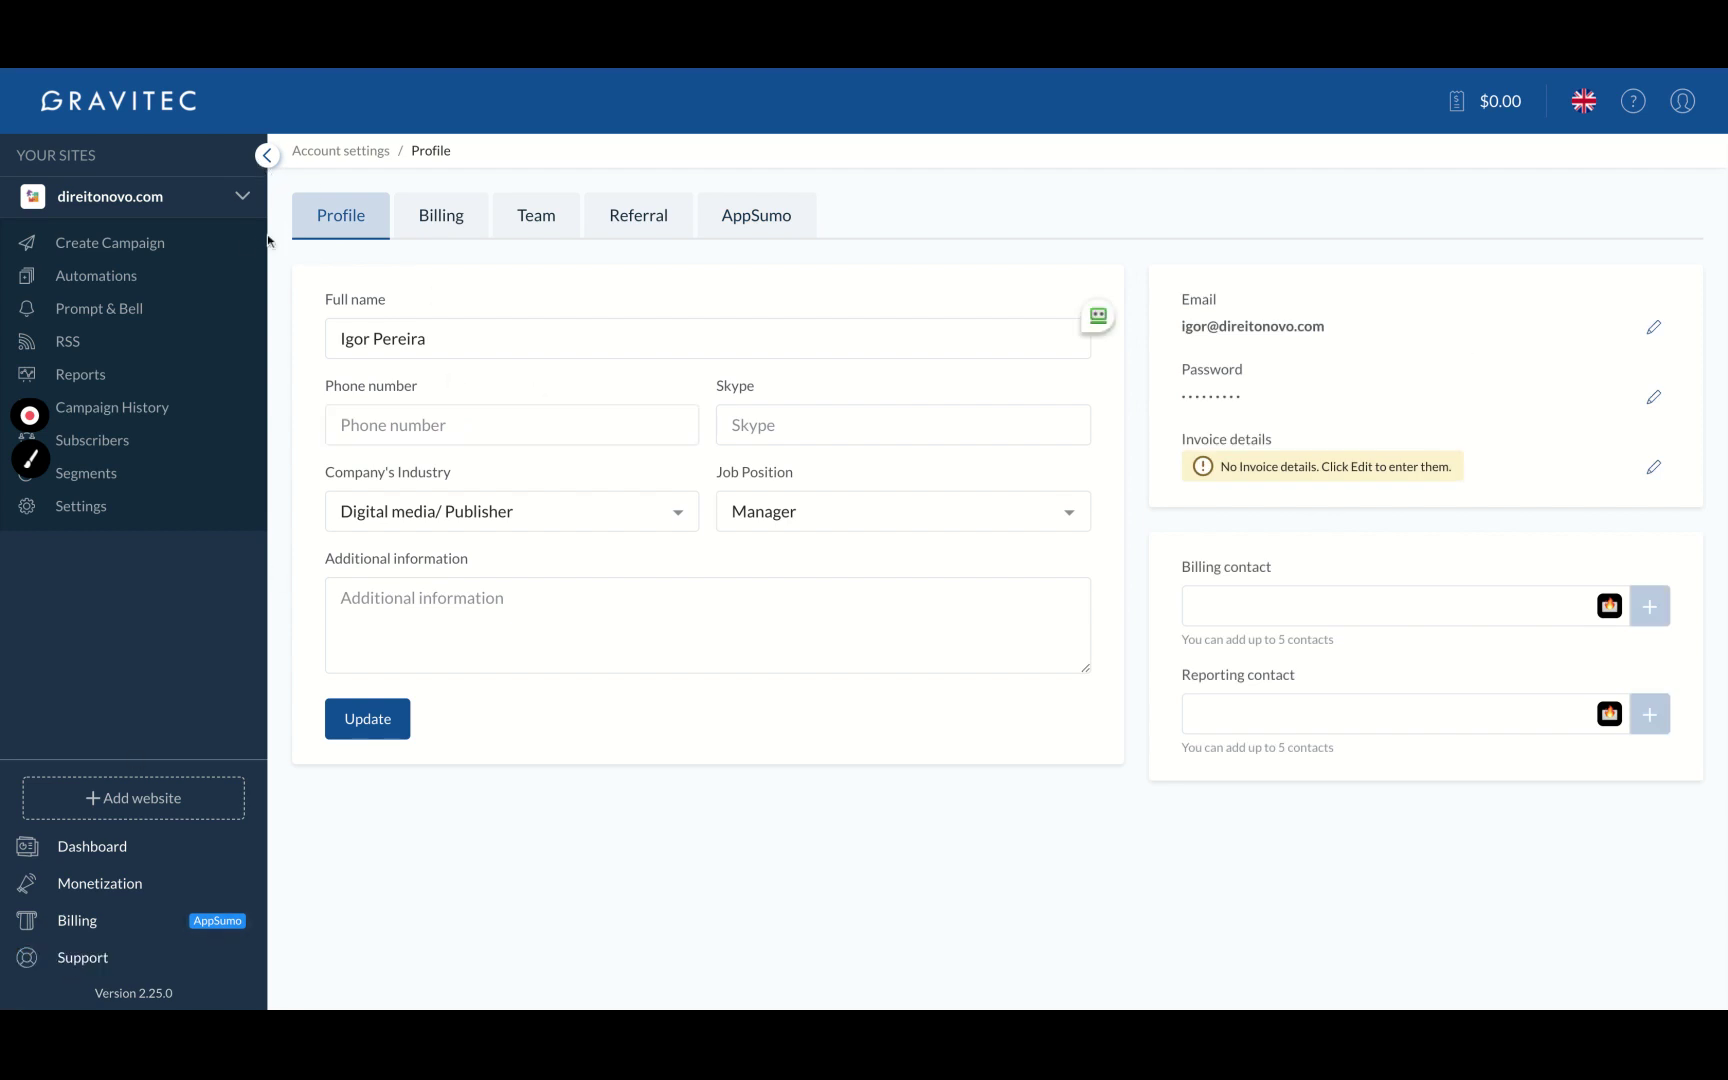
- Start a new campaign for direitonovo.com with blank title, text and destination URL
{"action": "left_click", "coordinate": [168, 255]}
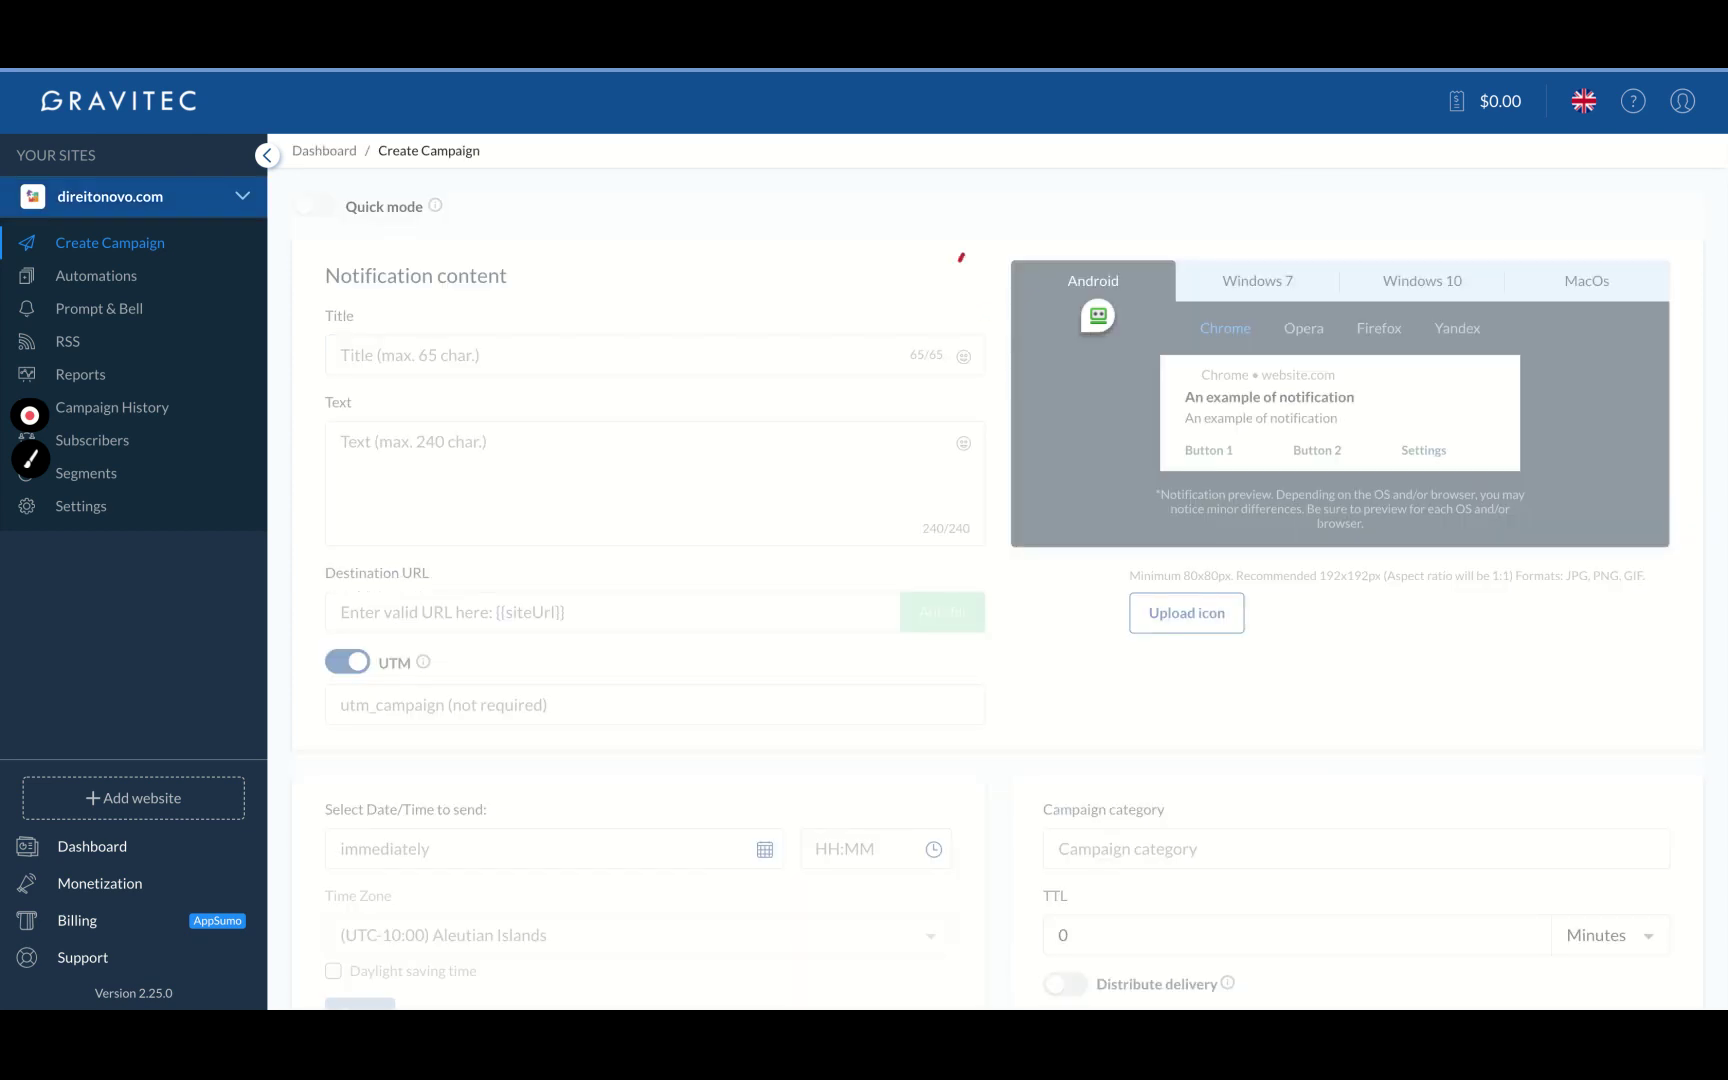